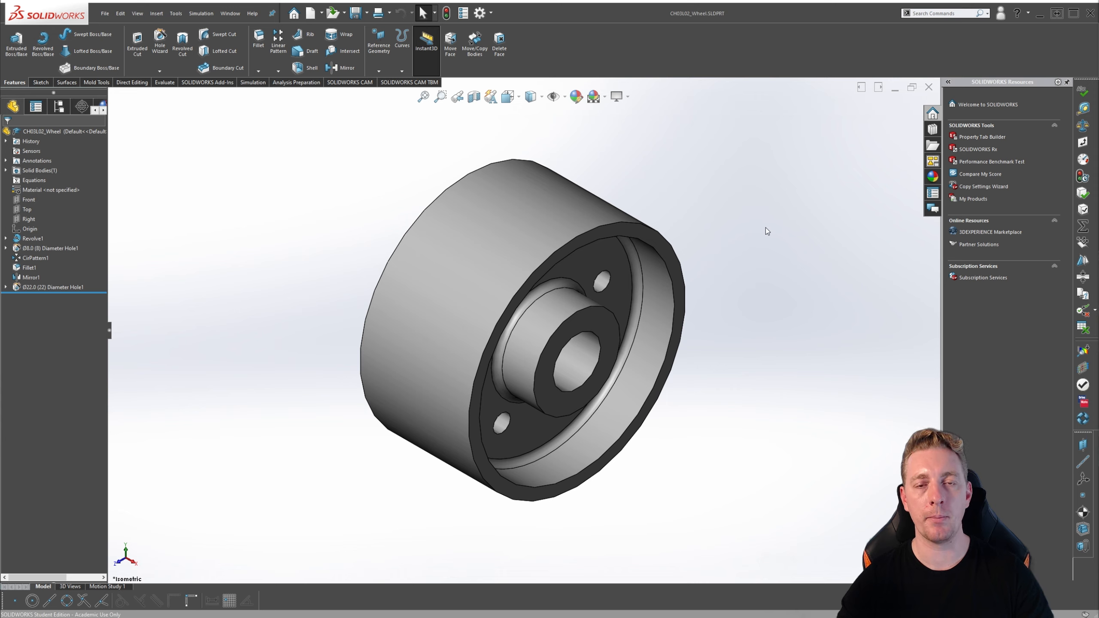
{"action": "left_click", "coordinate": [105, 14]}
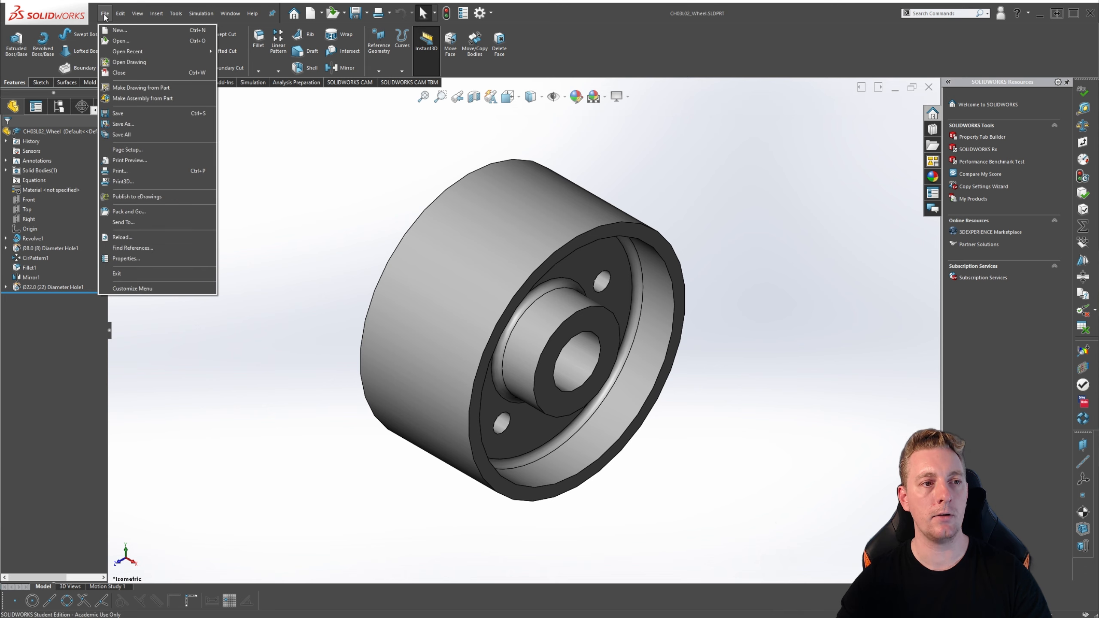
{"action": "left_click", "coordinate": [135, 99]}
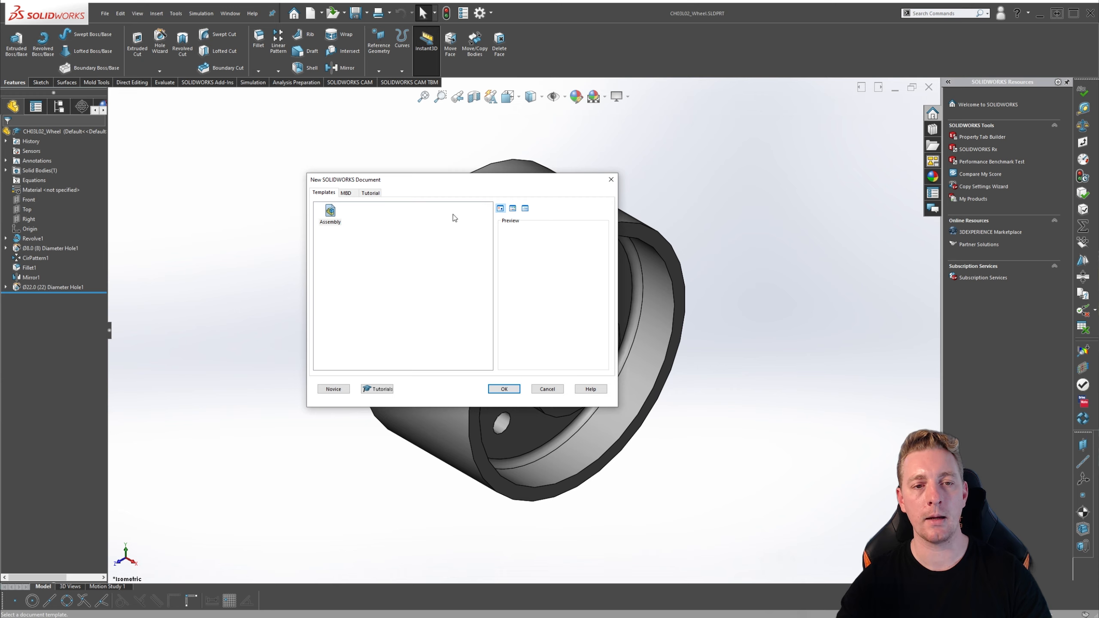
{"action": "left_click", "coordinate": [332, 212]}
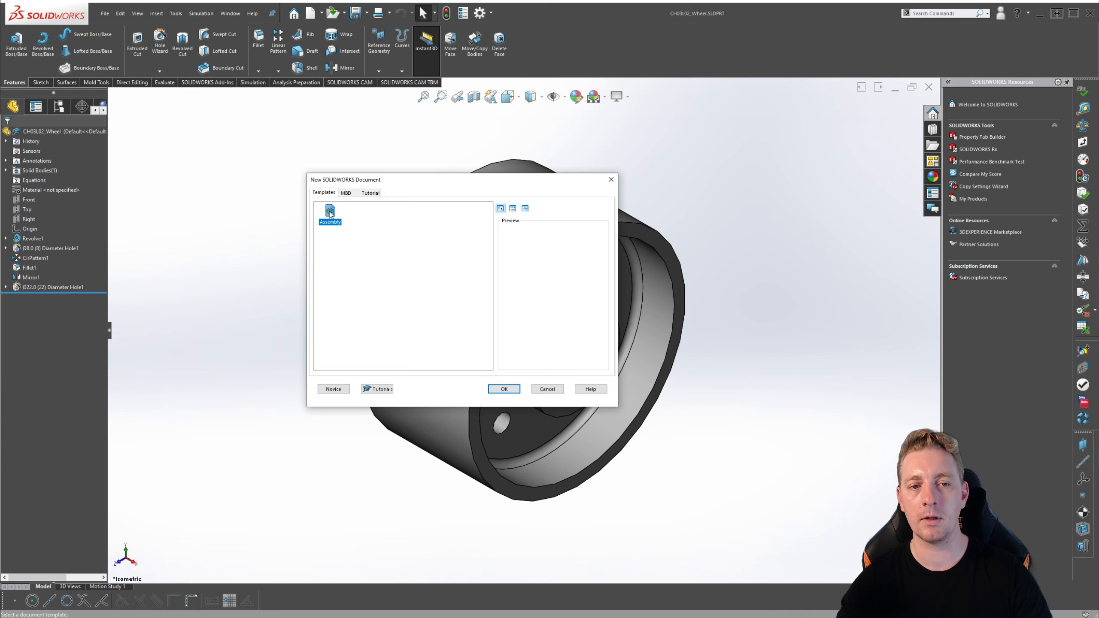
{"action": "left_click", "coordinate": [504, 388]}
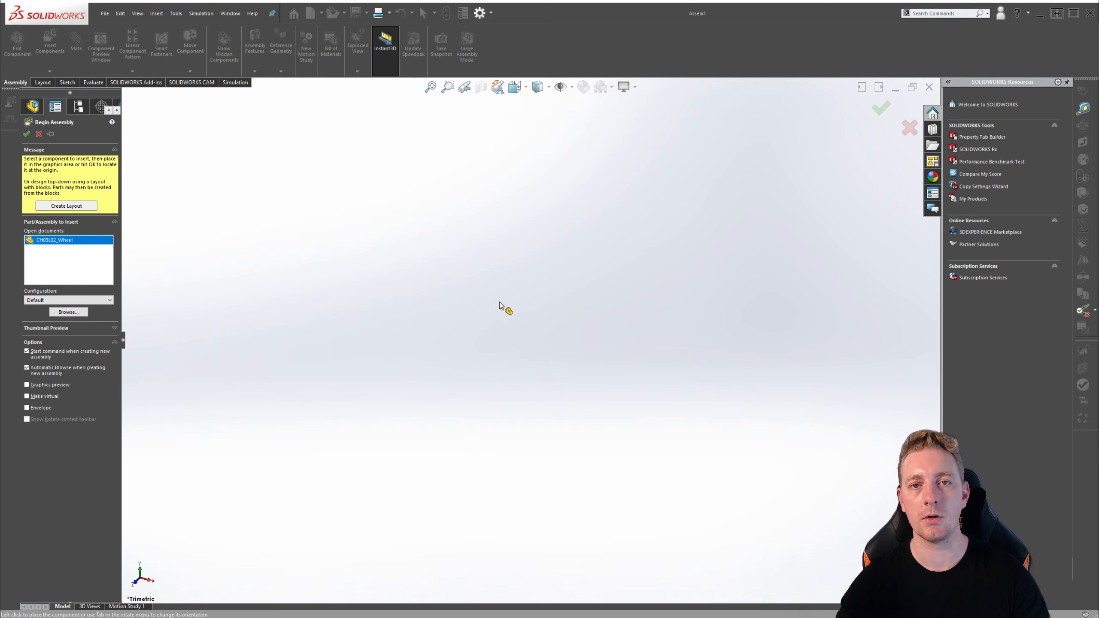
{"action": "left_click", "coordinate": [910, 128]}
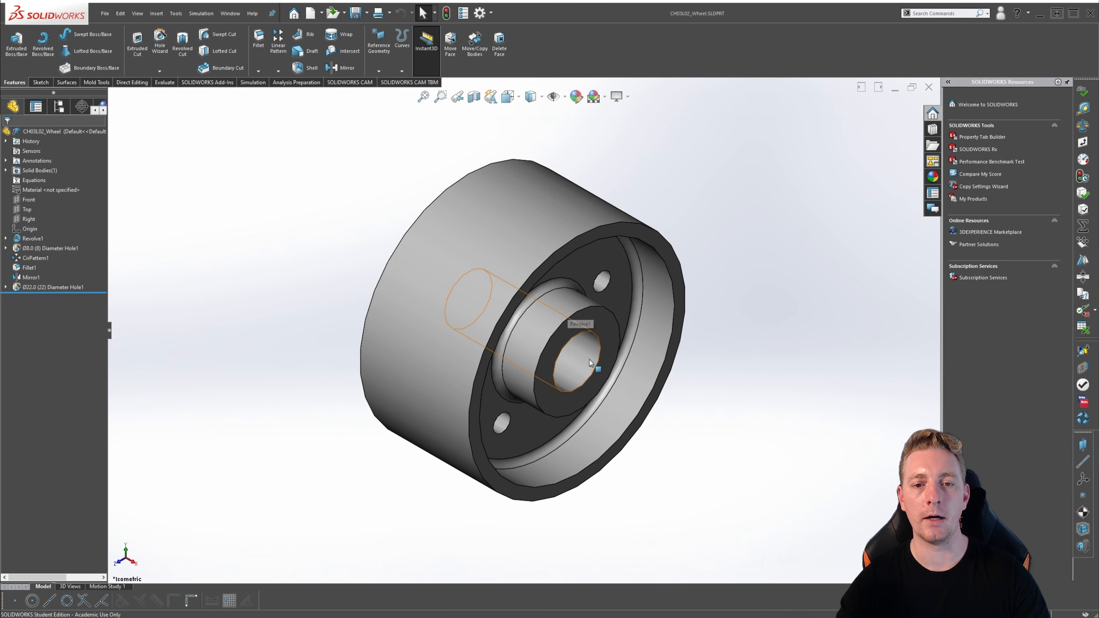
{"action": "left_click", "coordinate": [105, 14]}
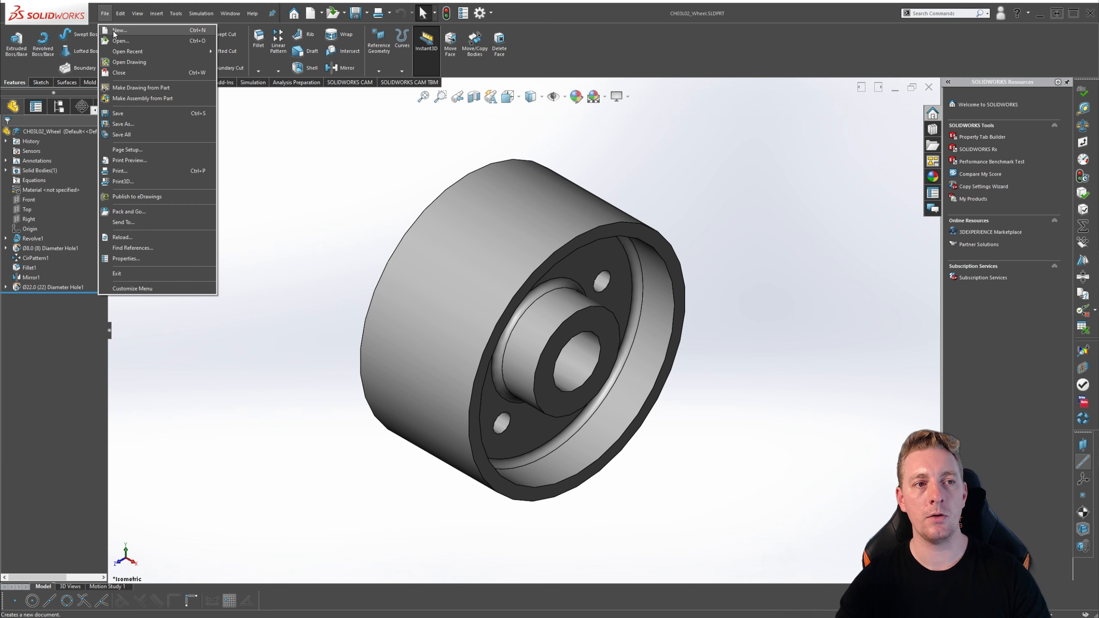
{"action": "key", "text": "Escape"}
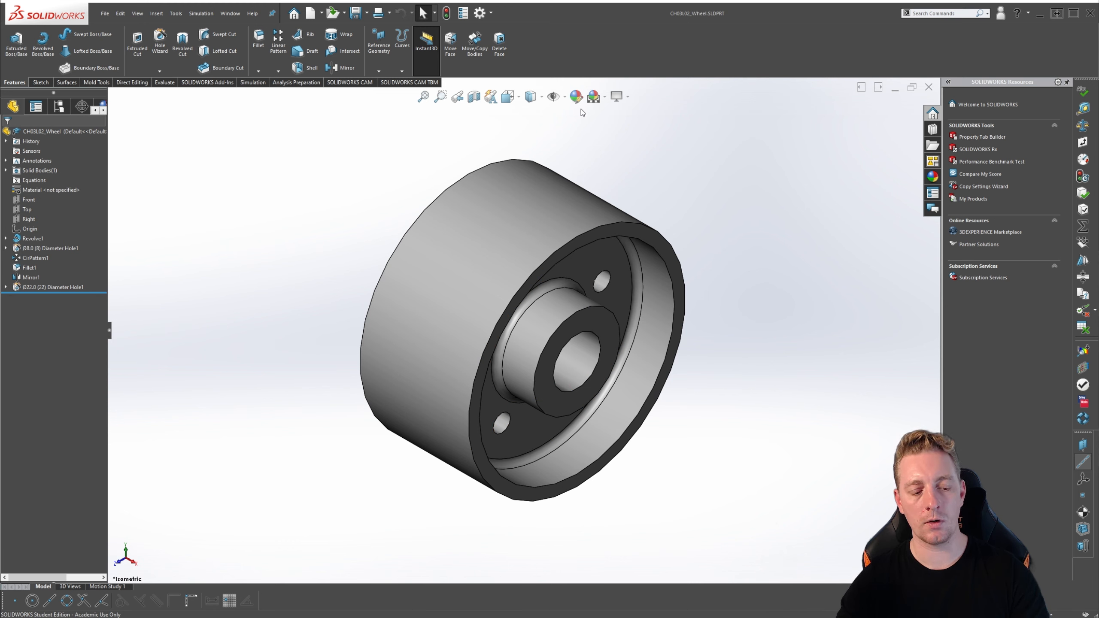
Create a new document from the Assembly template and dismiss the file browser for choosing a component.
{"action": "key", "text": "ctrl+n"}
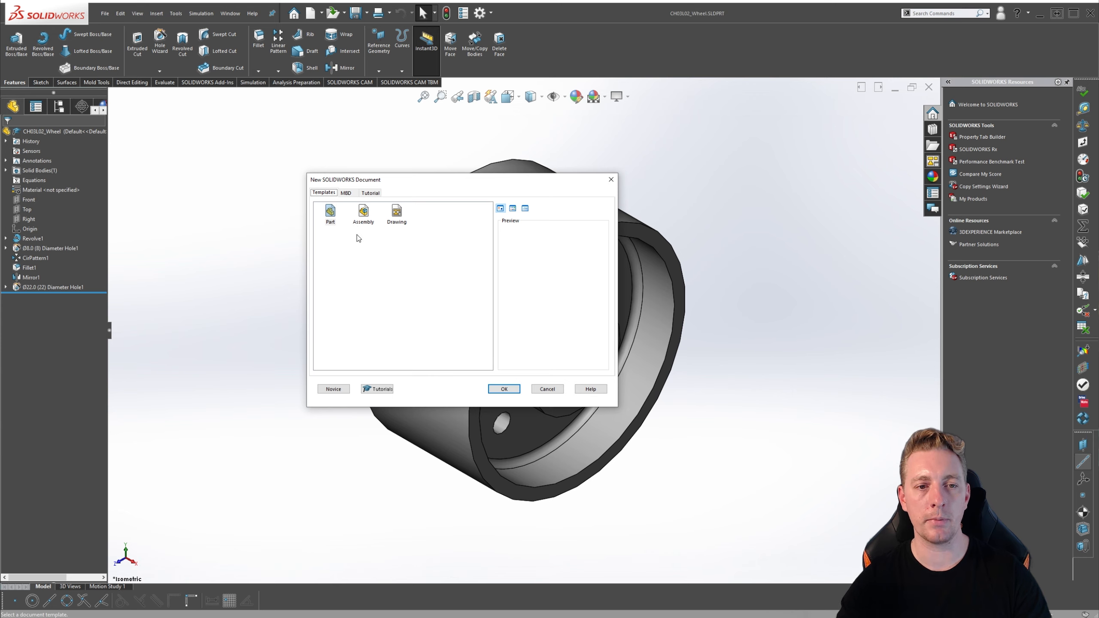
{"action": "left_click", "coordinate": [330, 213]}
{"action": "left_click", "coordinate": [363, 213]}
{"action": "left_click", "coordinate": [396, 213]}
{"action": "left_click", "coordinate": [363, 215]}
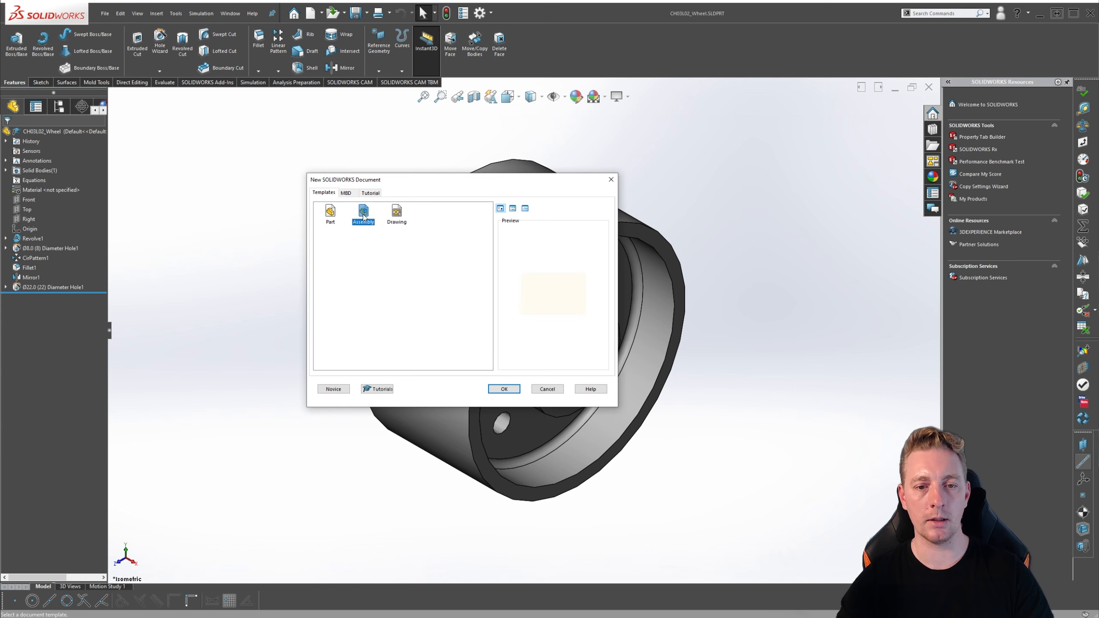
{"action": "left_click", "coordinate": [503, 390]}
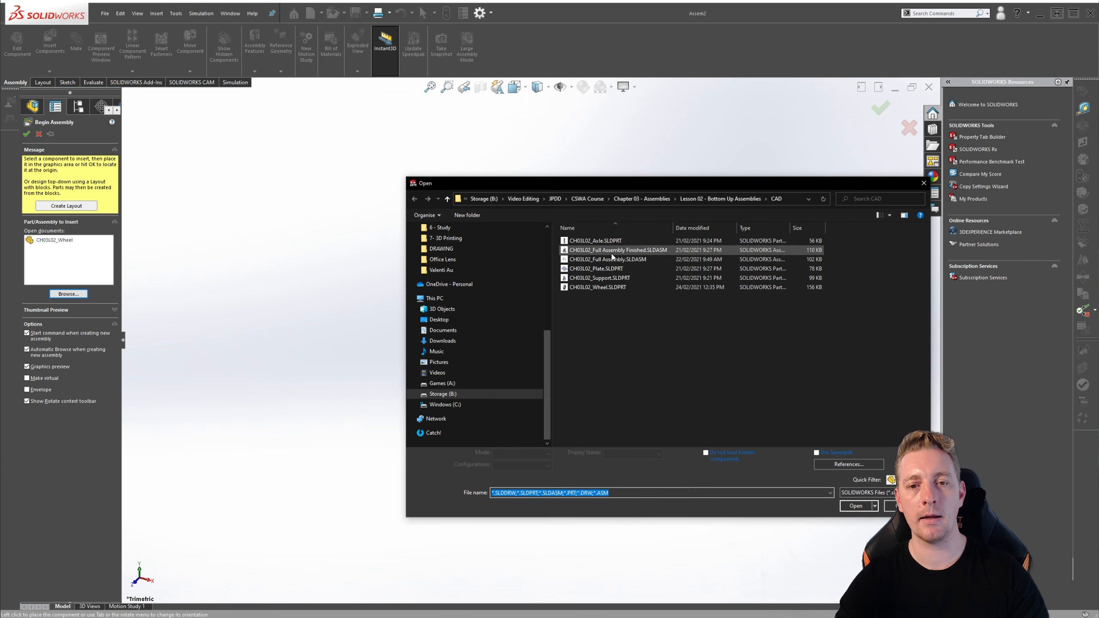
{"action": "left_click", "coordinate": [902, 506]}
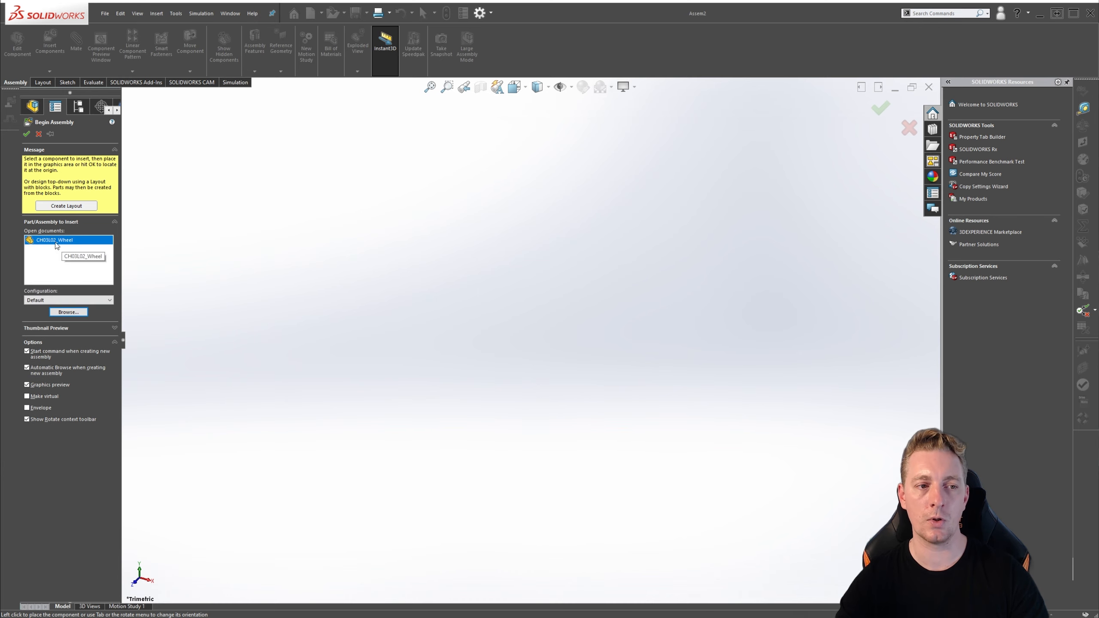
Choose the open CH03L02_Wheel part as the component to insert and expand its thumbnail preview.
{"action": "left_click", "coordinate": [48, 241]}
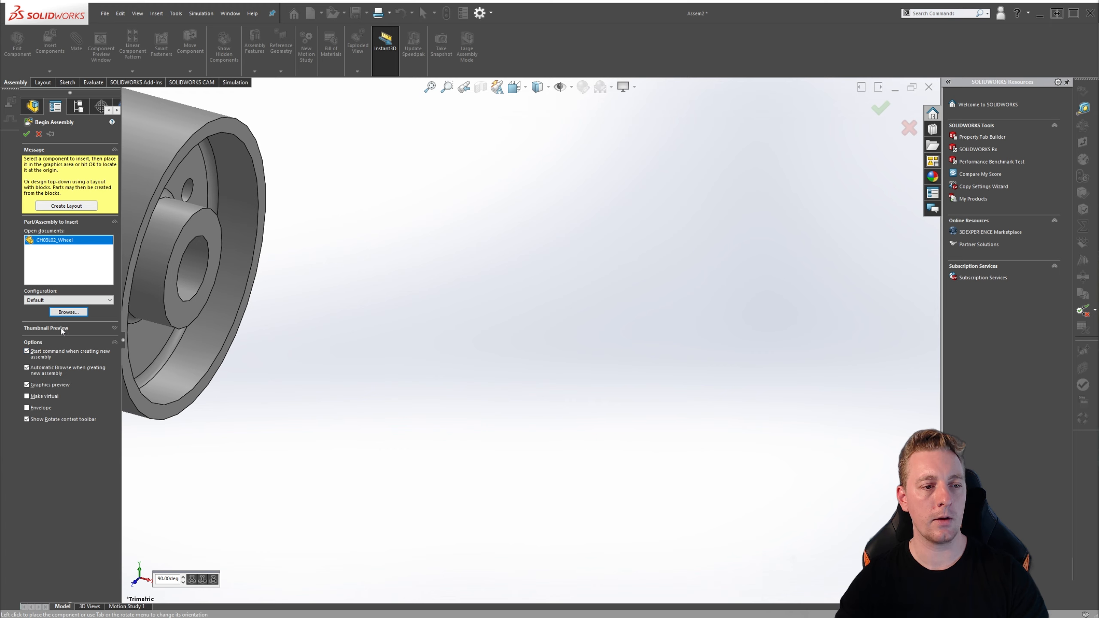
{"action": "left_click", "coordinate": [114, 328]}
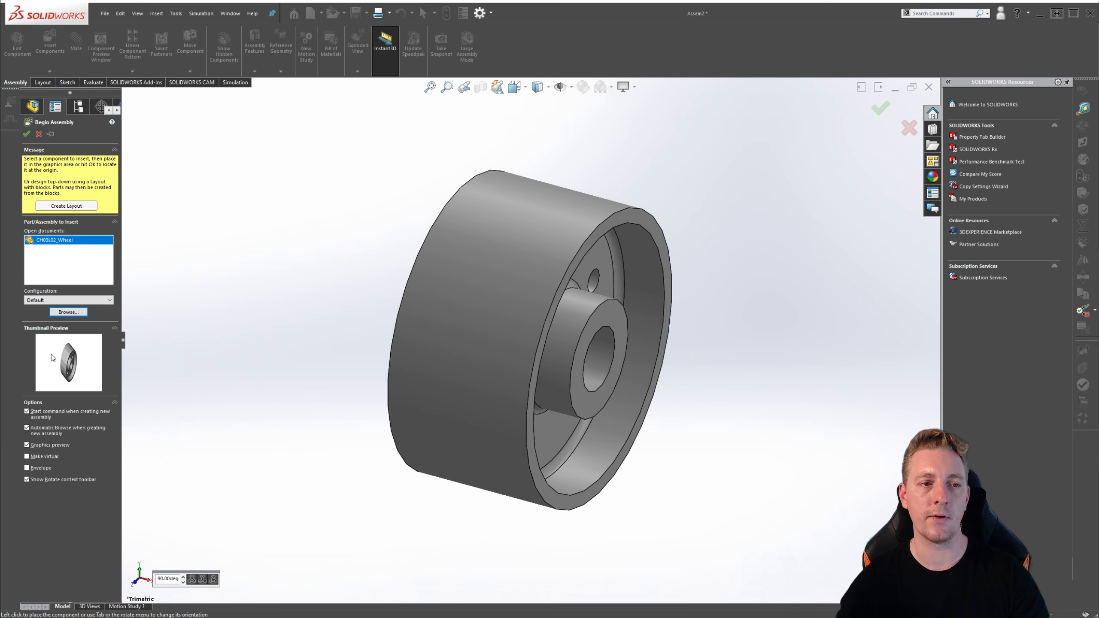
Switch the graphics preview off and on again, and do the same for the rotate context toolbar.
{"action": "left_click", "coordinate": [26, 446]}
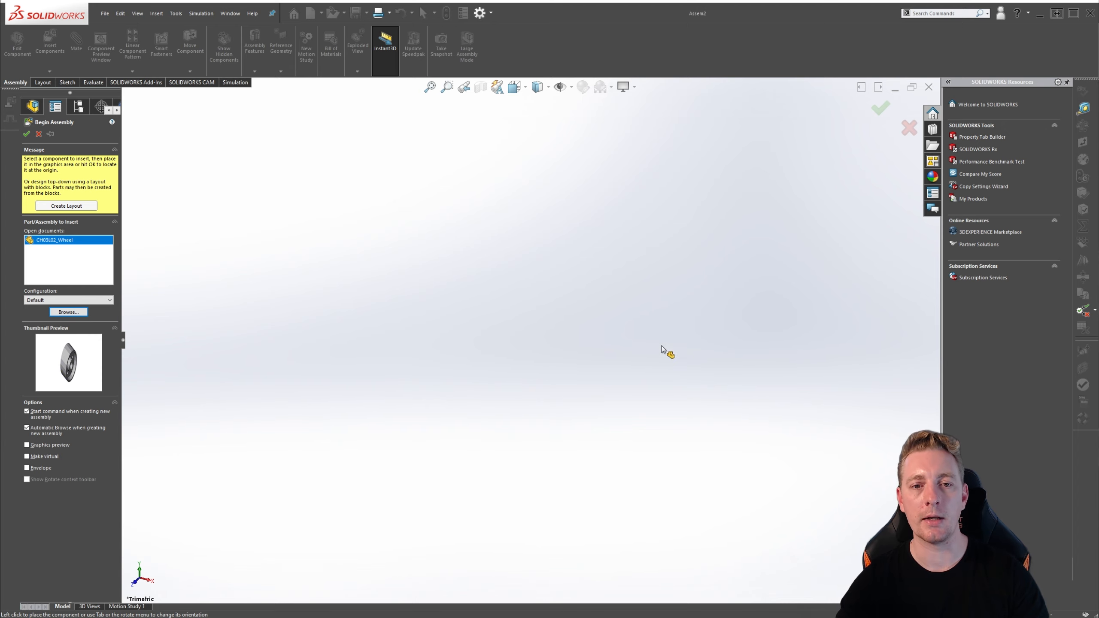
{"action": "left_click", "coordinate": [26, 445]}
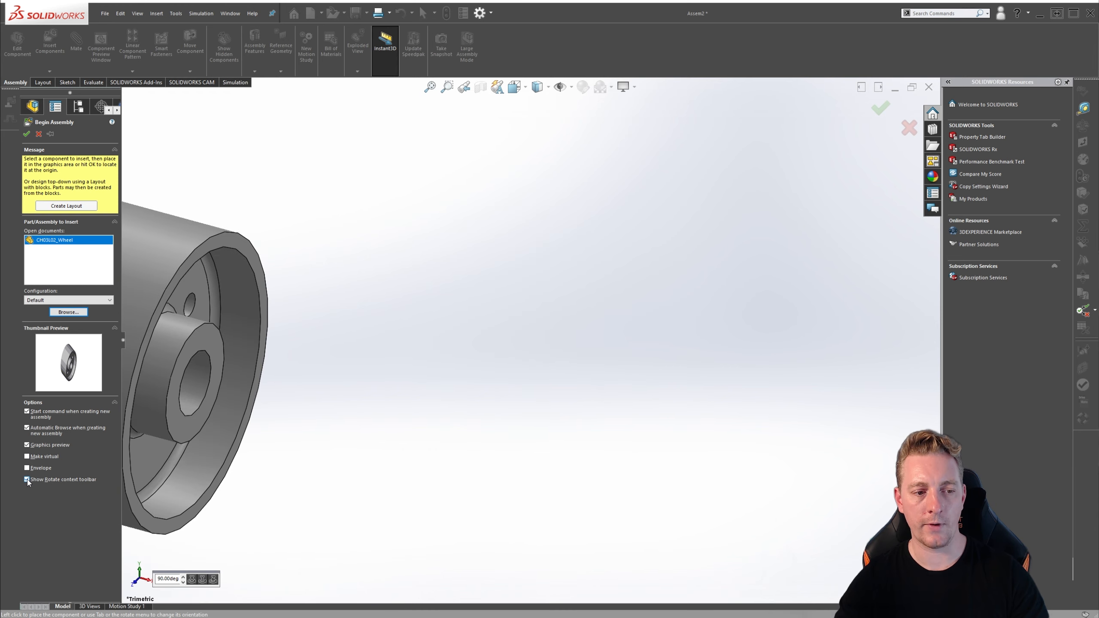
{"action": "left_click", "coordinate": [27, 479]}
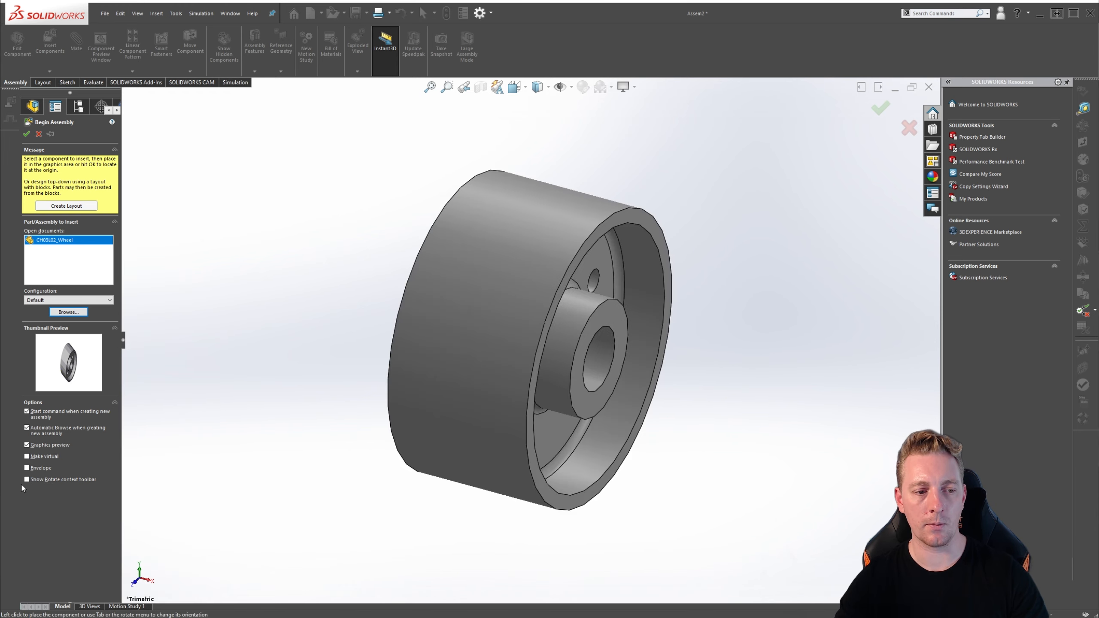
{"action": "left_click", "coordinate": [26, 479]}
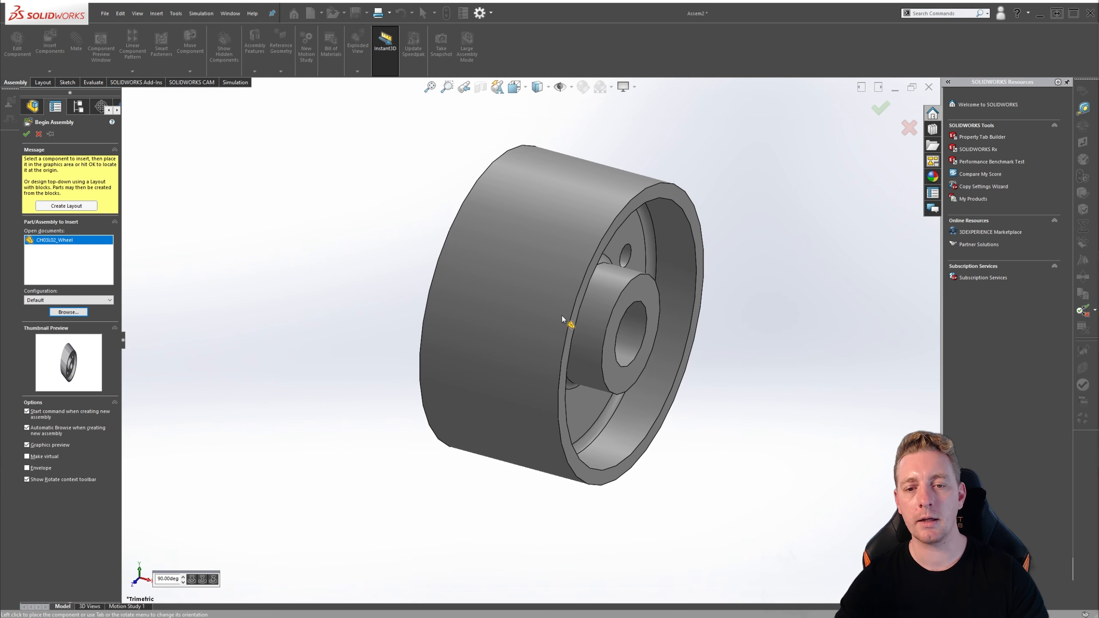
Try to rotate the previewed wheel 90 degrees about the Z axis before placing it.
{"action": "right_click", "coordinate": [562, 317]}
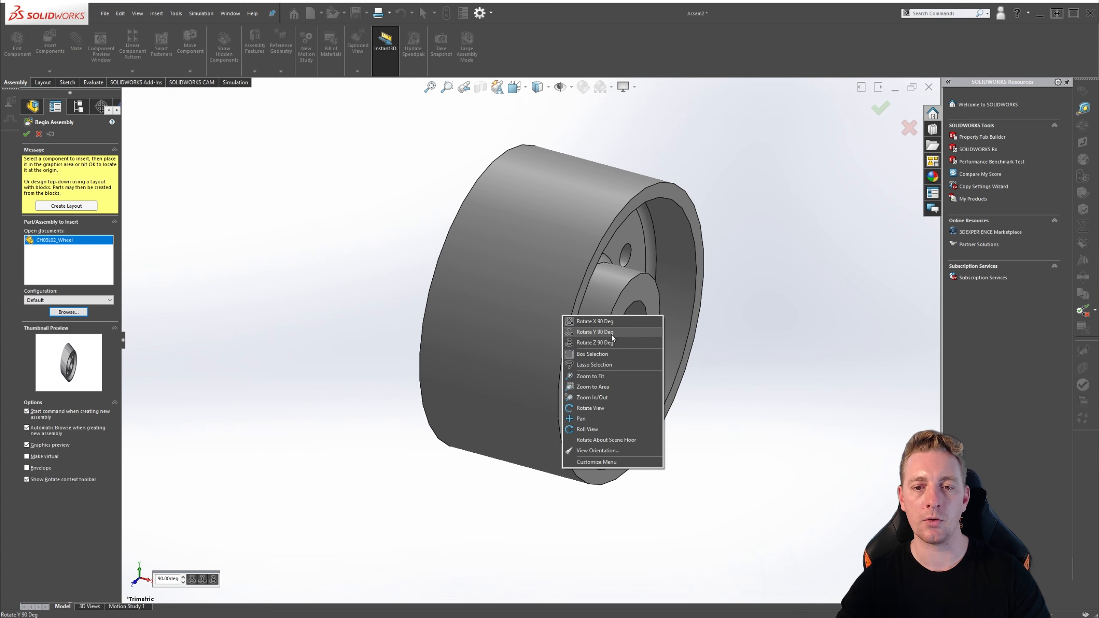
{"action": "left_click", "coordinate": [607, 346]}
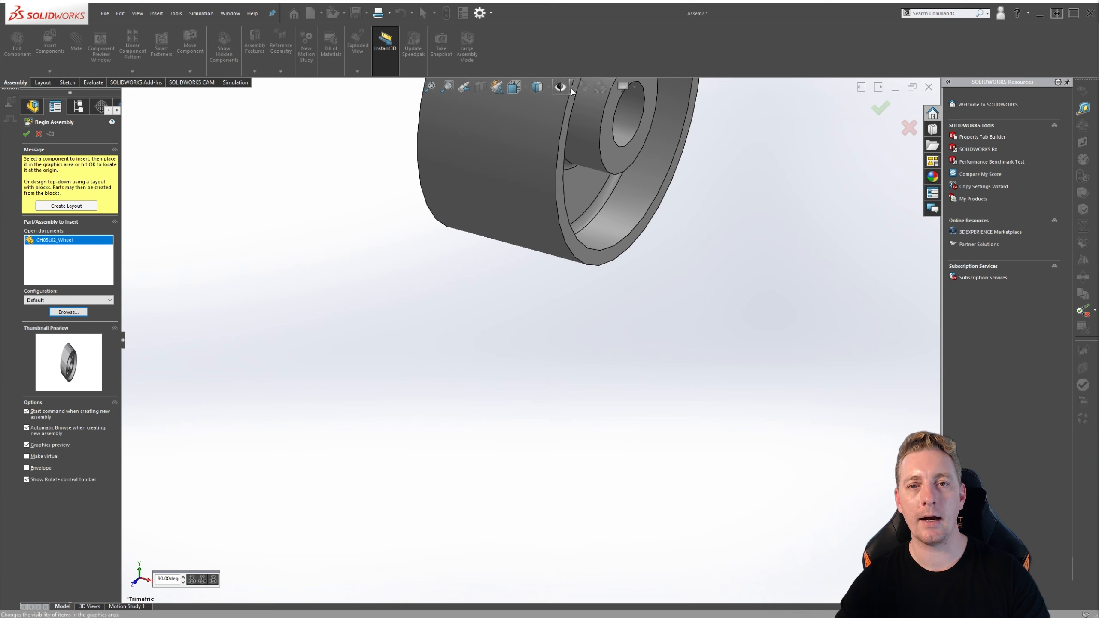
Show the origins in the graphics area and place the wheel component at the assembly origin.
{"action": "left_click", "coordinate": [571, 88]}
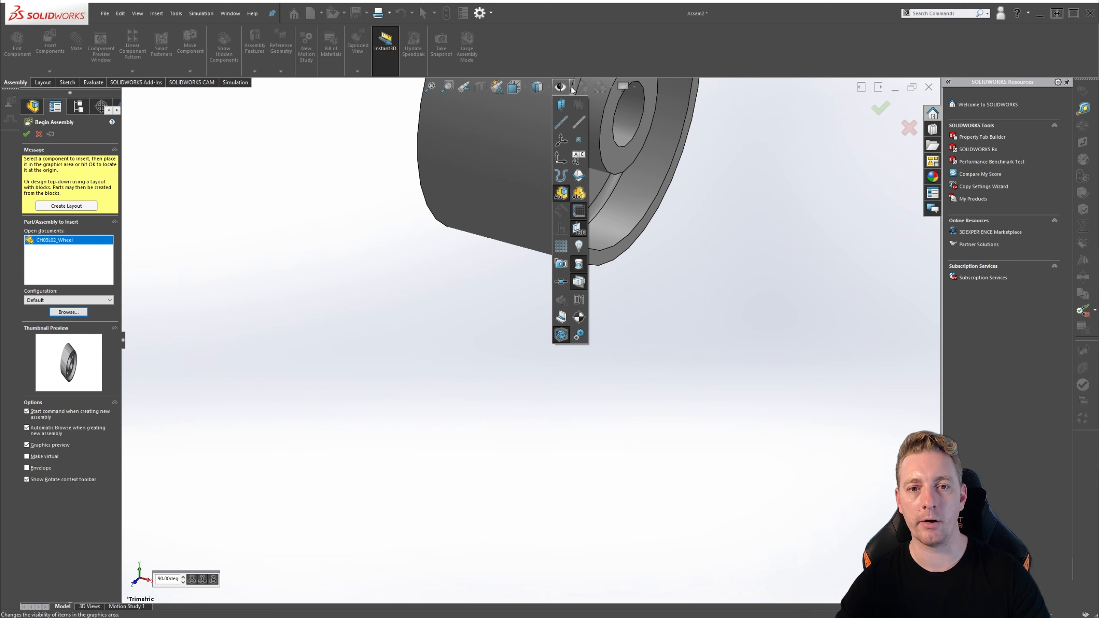
{"action": "left_click", "coordinate": [559, 162]}
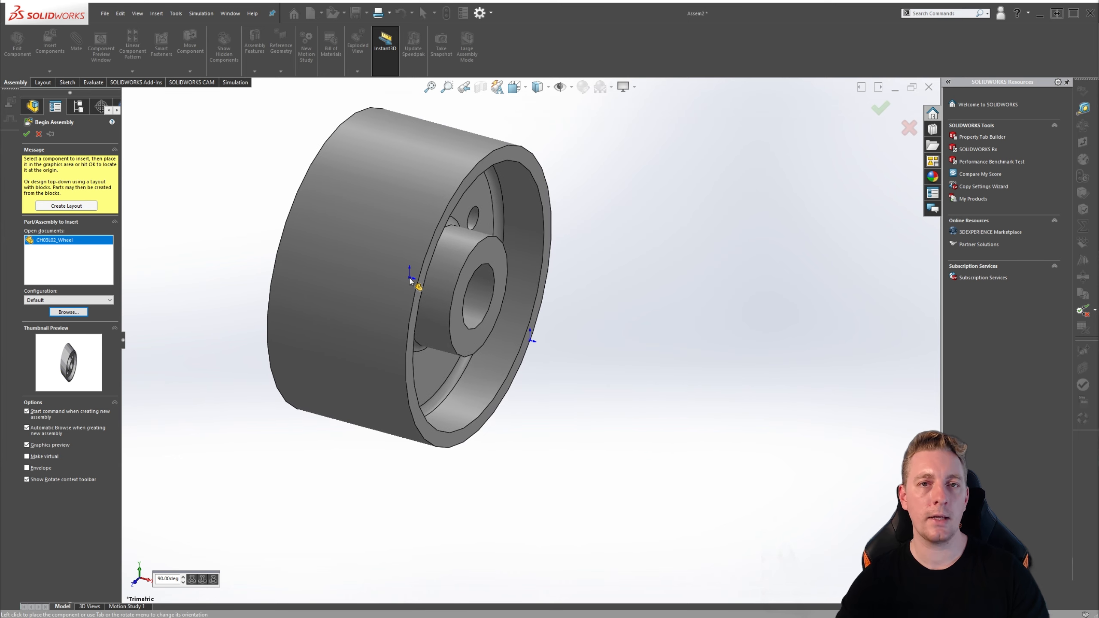
{"action": "left_click", "coordinate": [531, 338]}
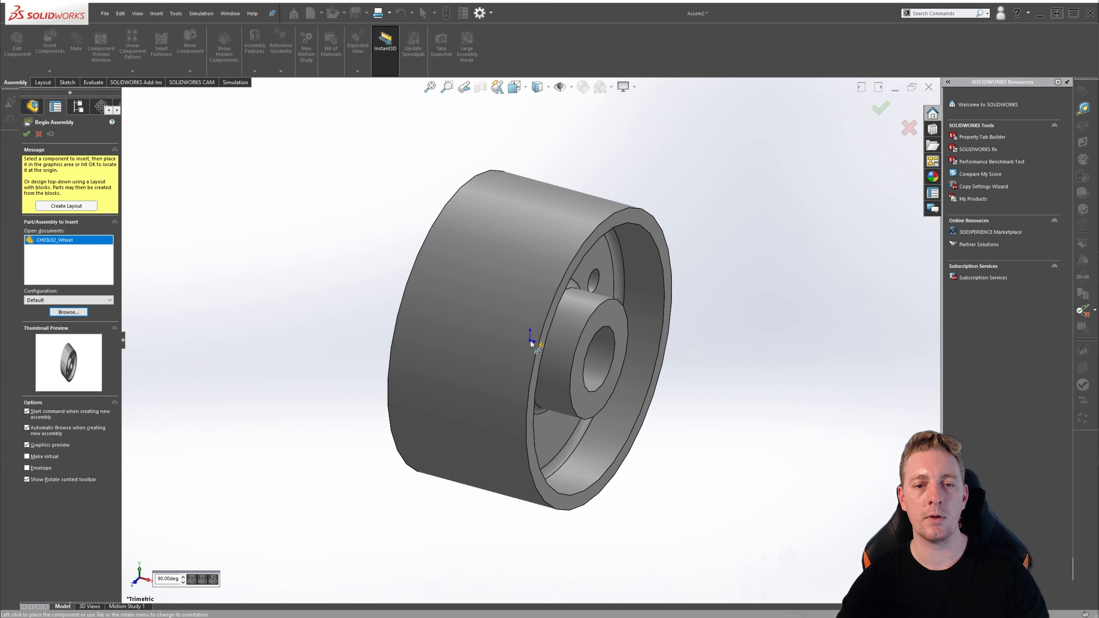
{"action": "left_click", "coordinate": [26, 135]}
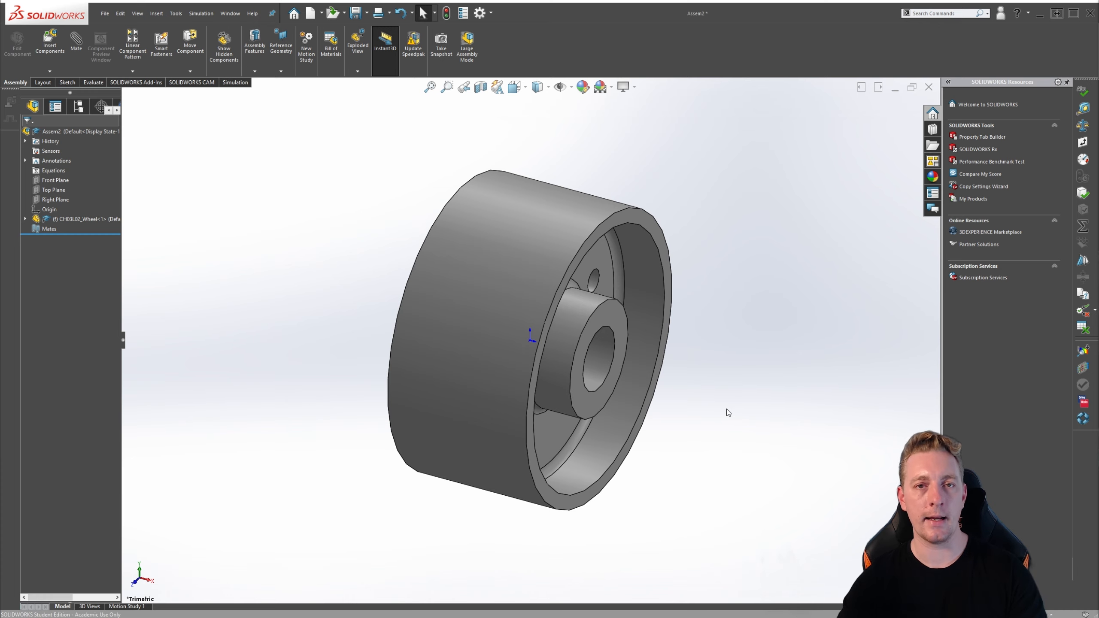
{"action": "left_click", "coordinate": [490, 14]}
{"action": "left_click", "coordinate": [495, 29]}
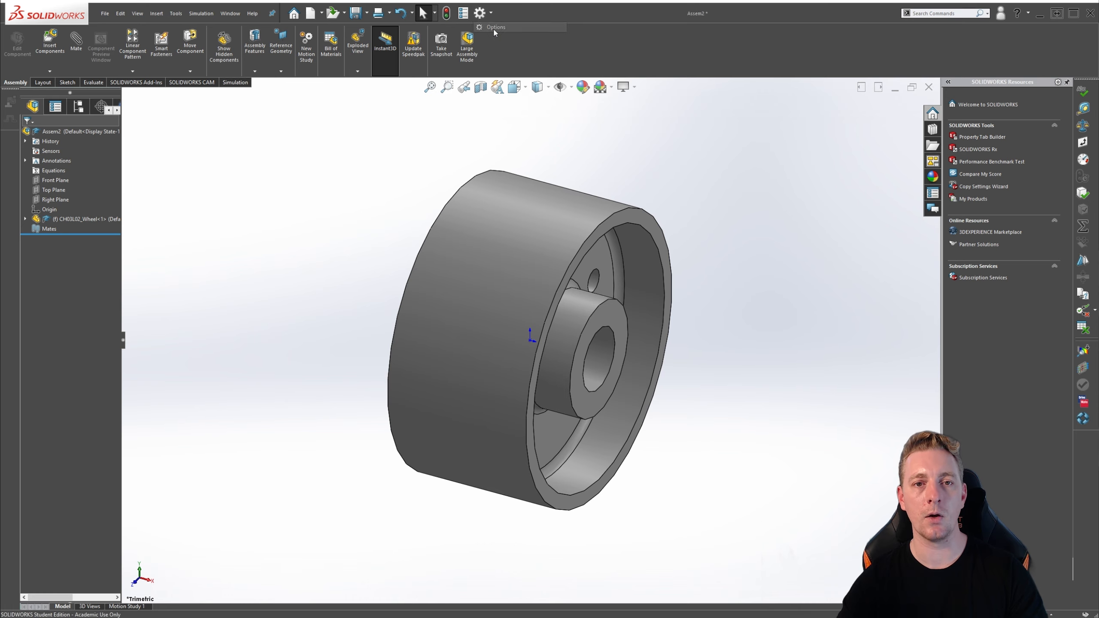
{"action": "left_click", "coordinate": [634, 163]}
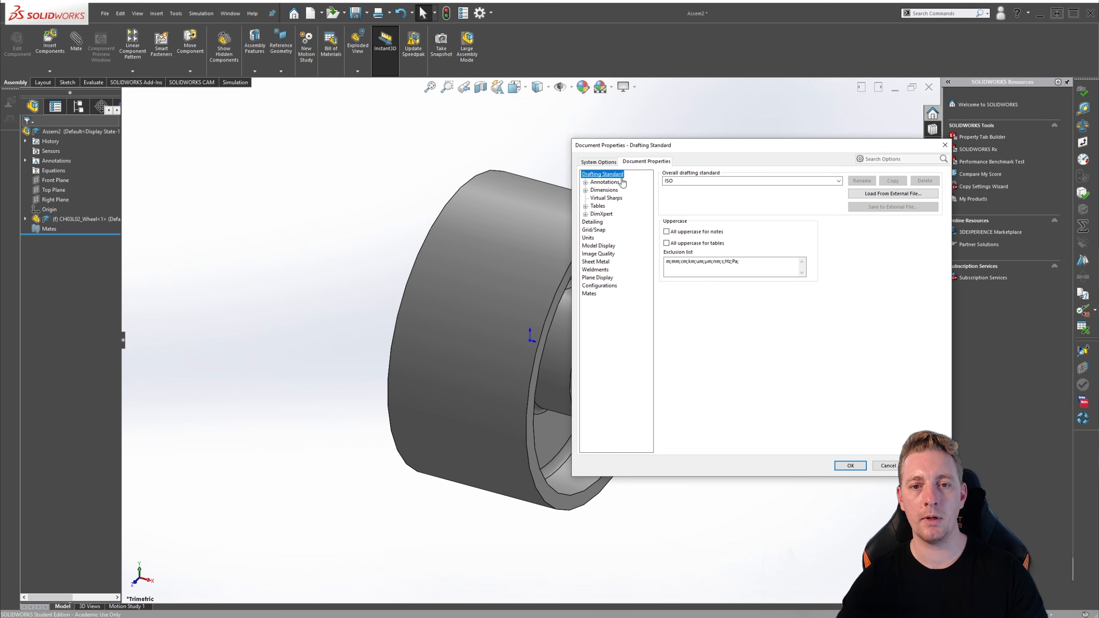
{"action": "left_click", "coordinate": [588, 238]}
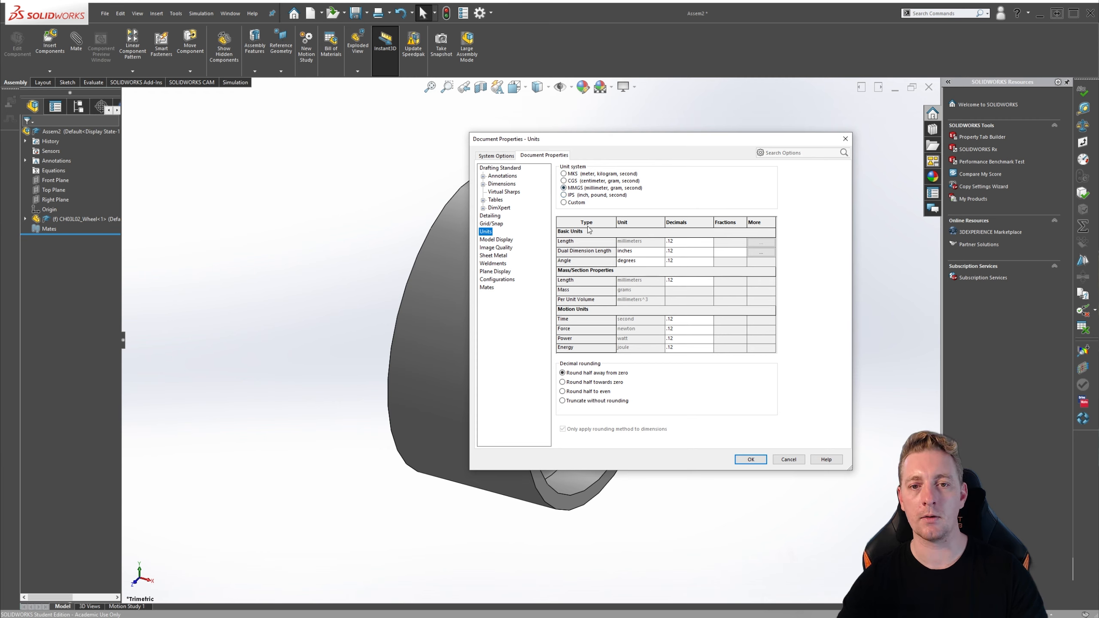
{"action": "left_click", "coordinate": [564, 182]}
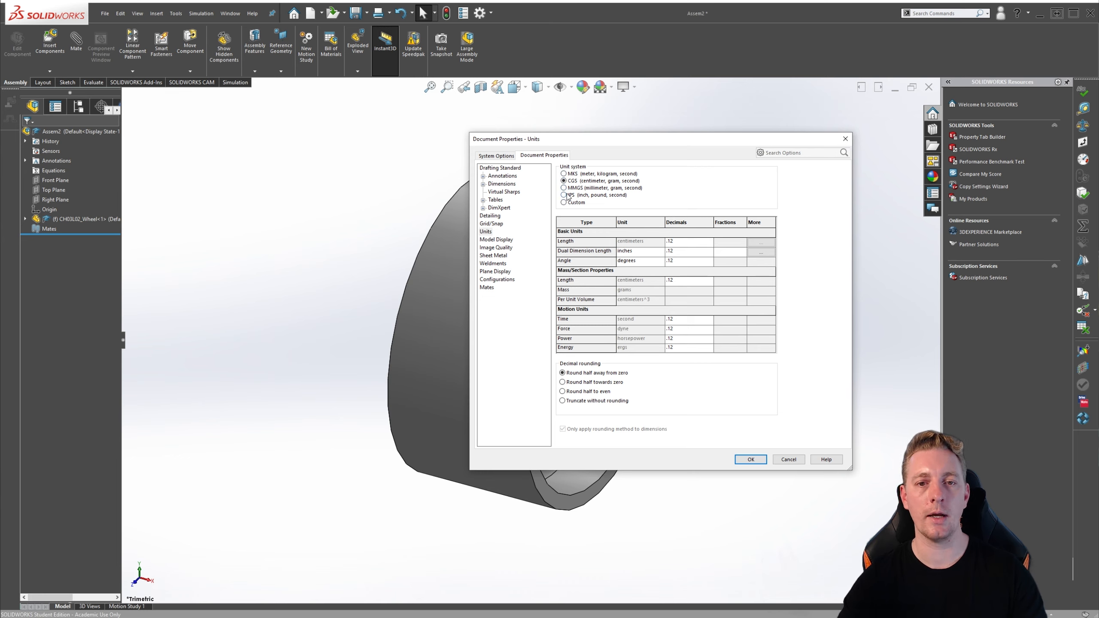
{"action": "left_click", "coordinate": [563, 188]}
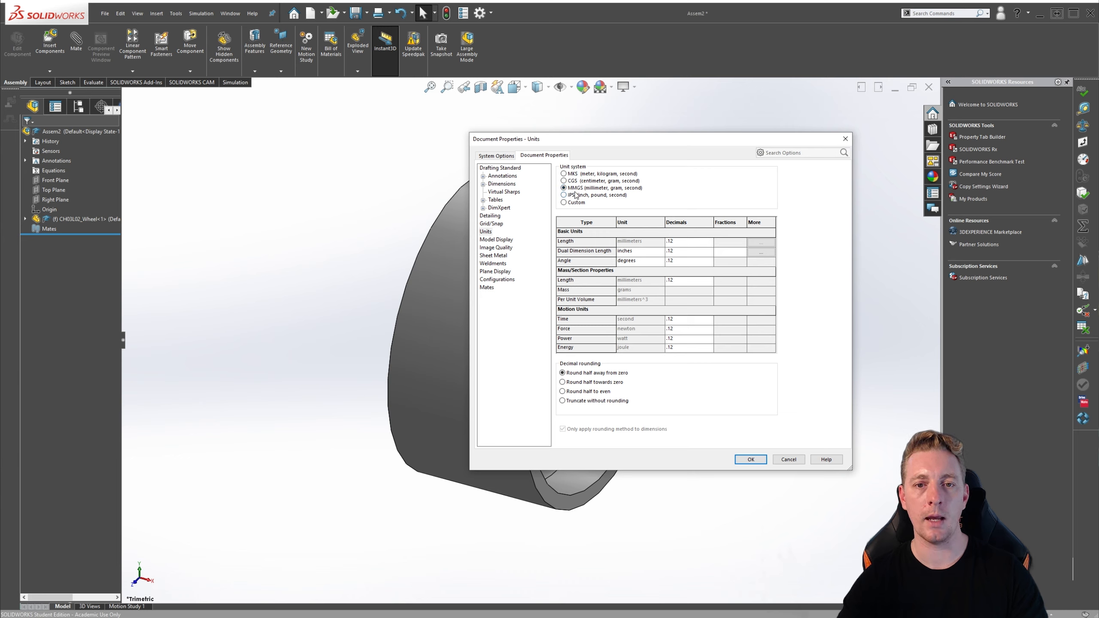
{"action": "left_click", "coordinate": [788, 461]}
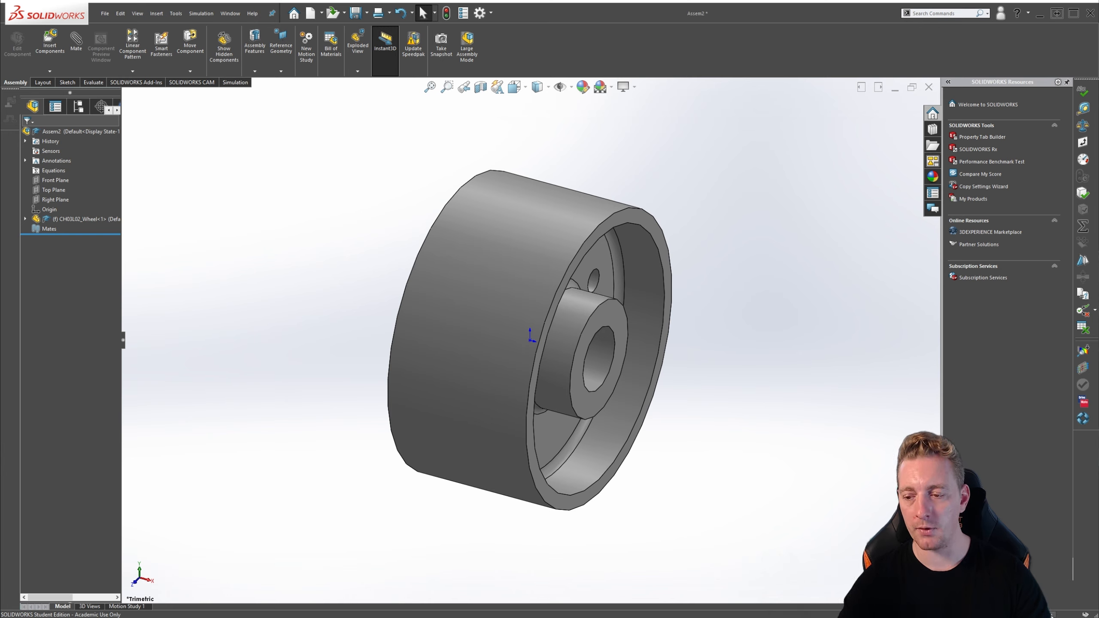
Set the assembly's unit system to MMGS (millimeter, gram, second).
{"action": "left_click", "coordinate": [1068, 614]}
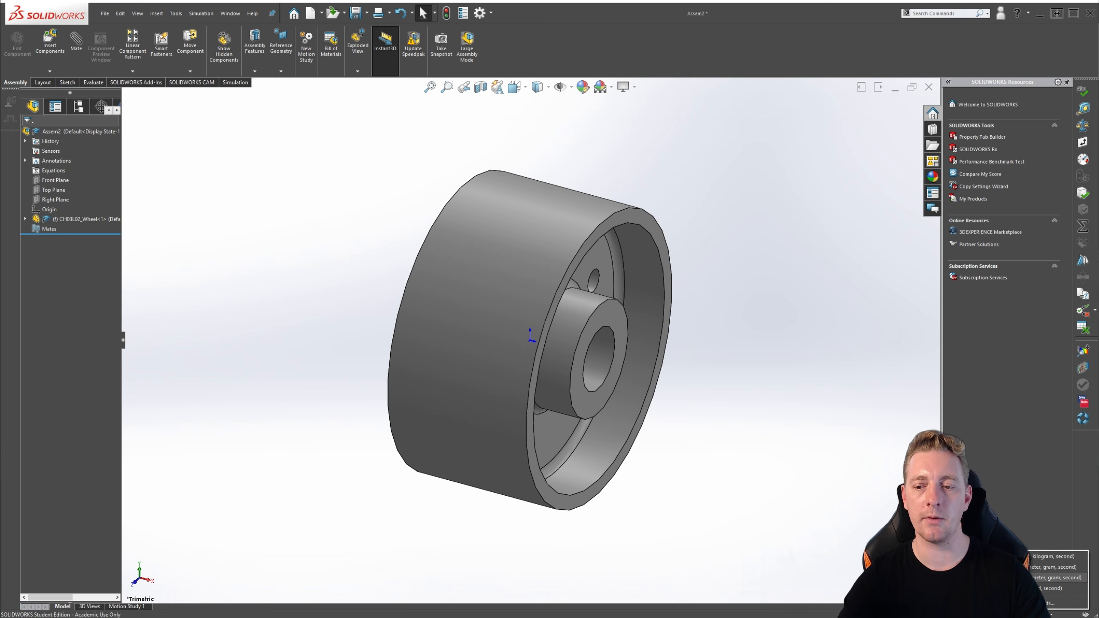
{"action": "left_click", "coordinate": [1023, 577]}
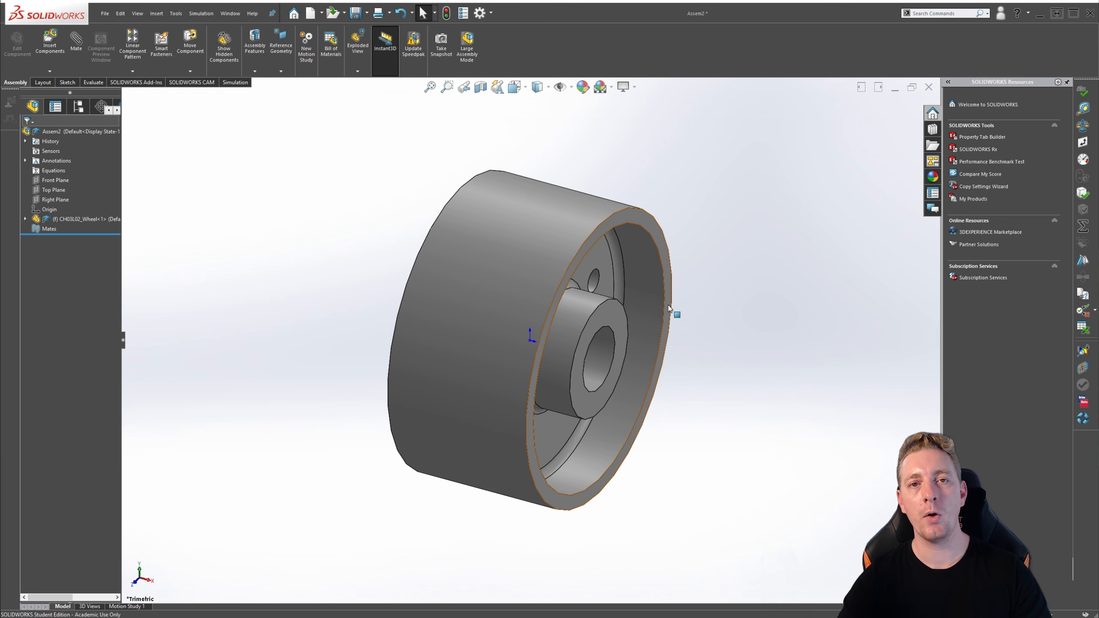
Select and deselect the wheel's outer face, and try to move the wheel away from the assembly origin.
{"action": "left_click", "coordinate": [545, 276]}
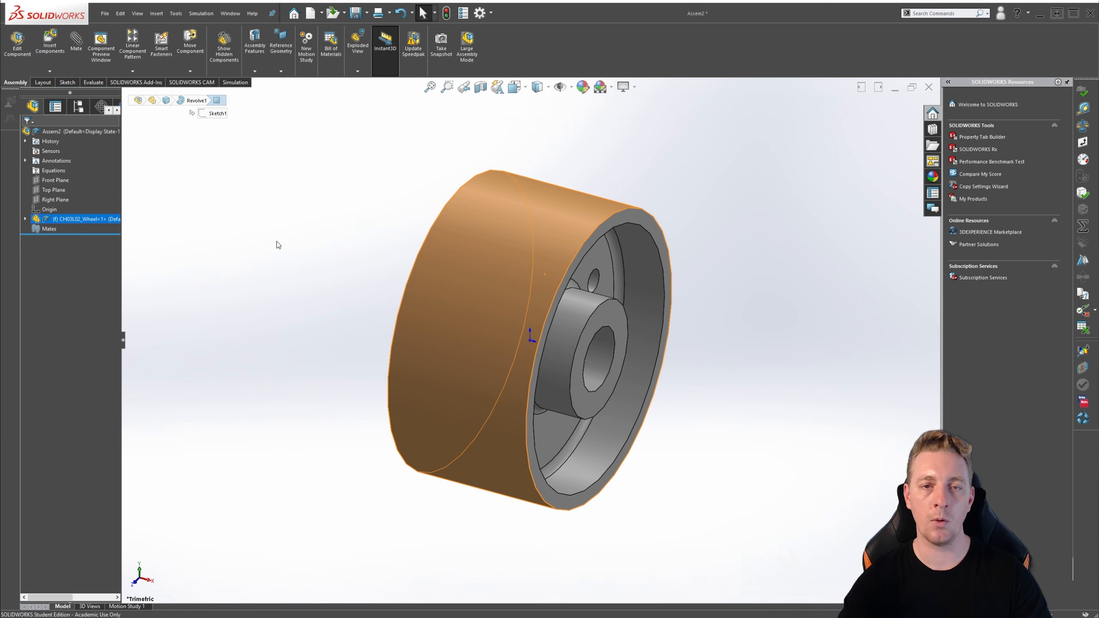
{"action": "left_click", "coordinate": [265, 225]}
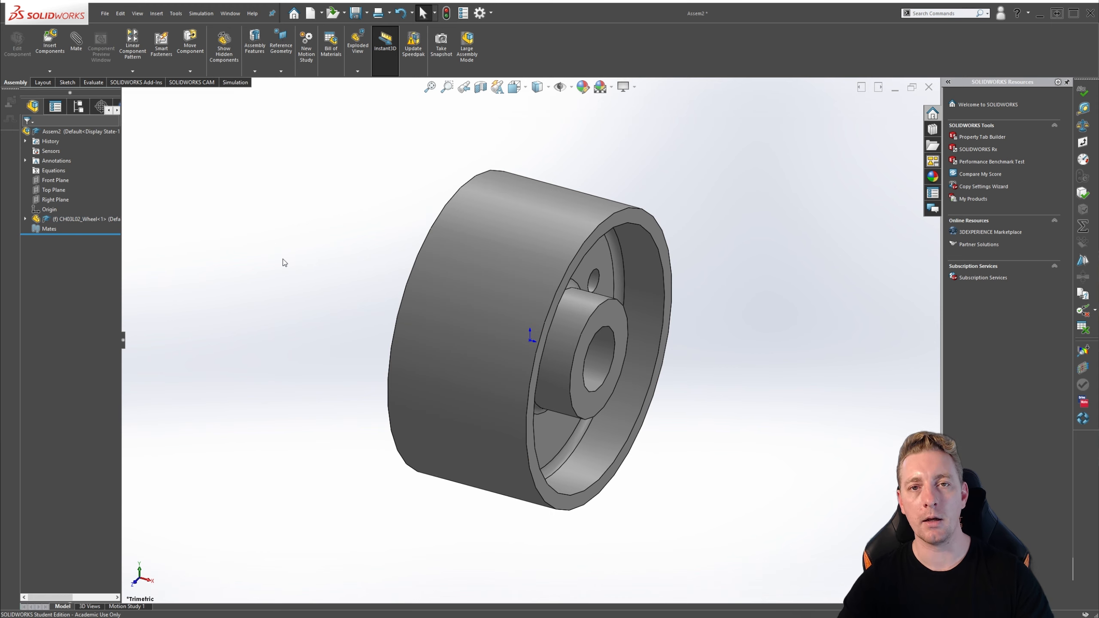
{"action": "left_click_drag", "start_coordinate": [513, 310], "coordinate": [673, 381]}
{"action": "left_click", "coordinate": [674, 383]}
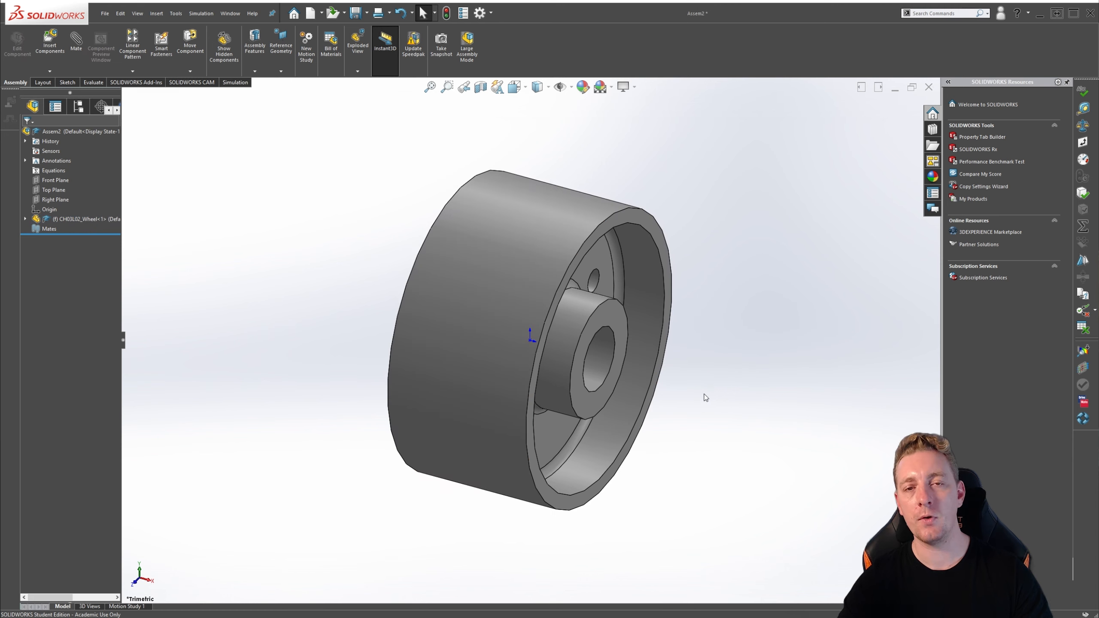
Float the fixed wheel component and move it up and away from the assembly origin.
{"action": "right_click", "coordinate": [511, 276]}
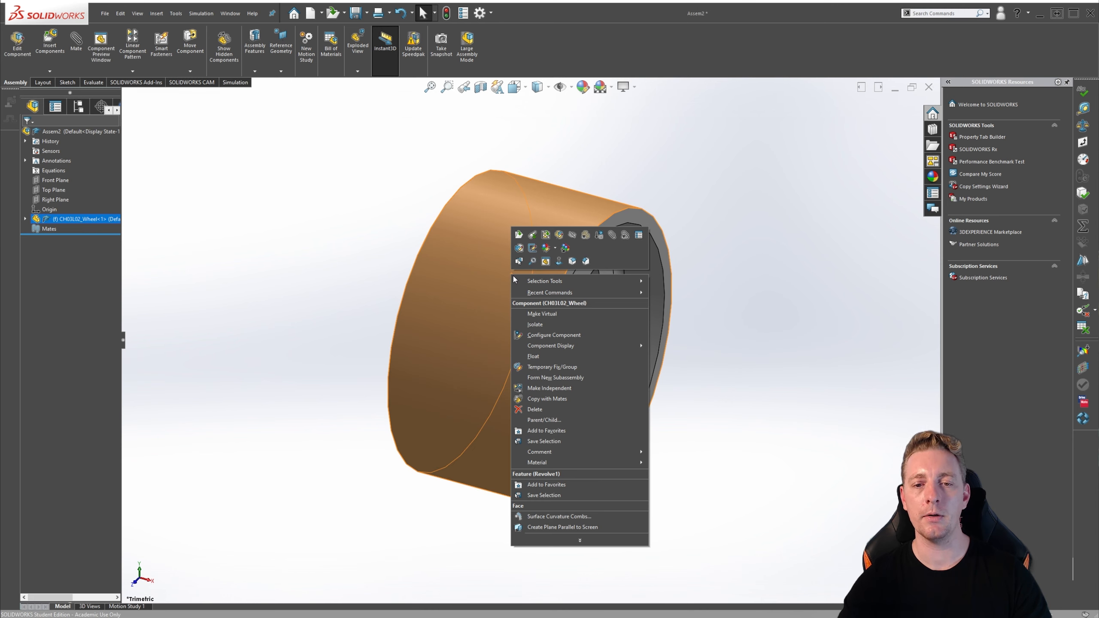
{"action": "left_click", "coordinate": [540, 356]}
{"action": "left_click_drag", "start_coordinate": [482, 264], "coordinate": [328, 220]}
Fix the wheel at its new position and try to move it.
{"action": "right_click", "coordinate": [328, 220]}
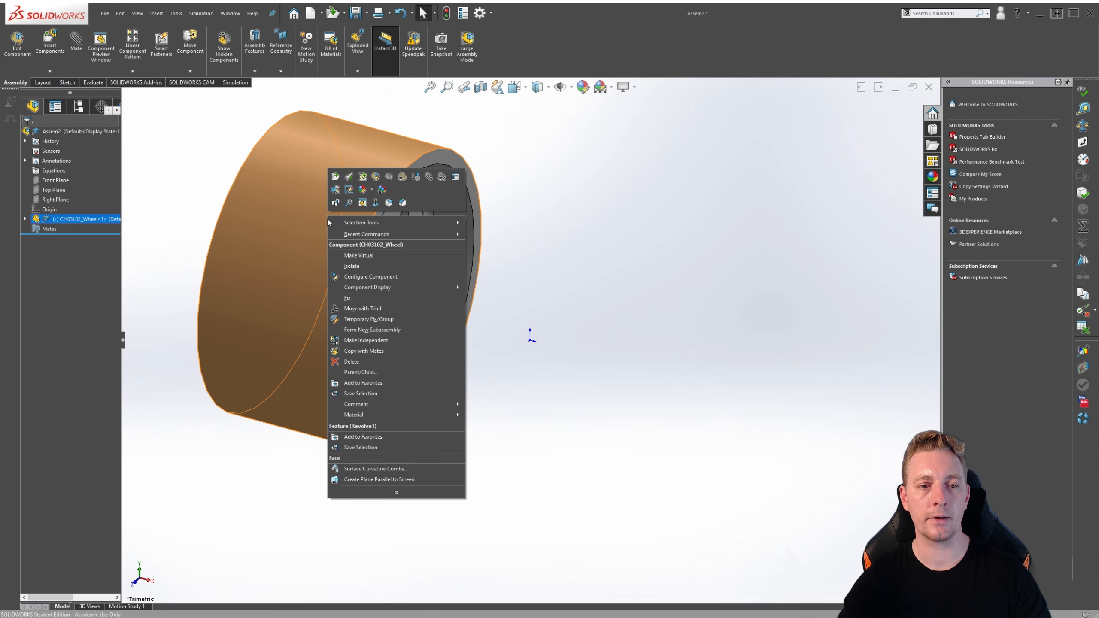
{"action": "left_click", "coordinate": [347, 298]}
{"action": "left_click_drag", "start_coordinate": [326, 238], "coordinate": [293, 250]}
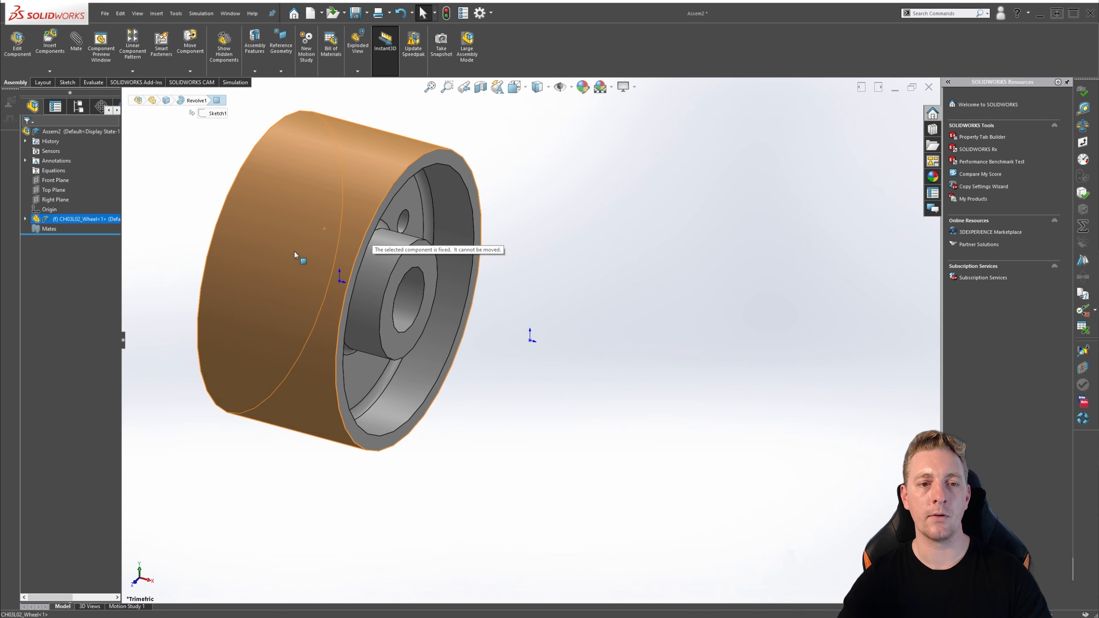
{"action": "left_click", "coordinate": [687, 344]}
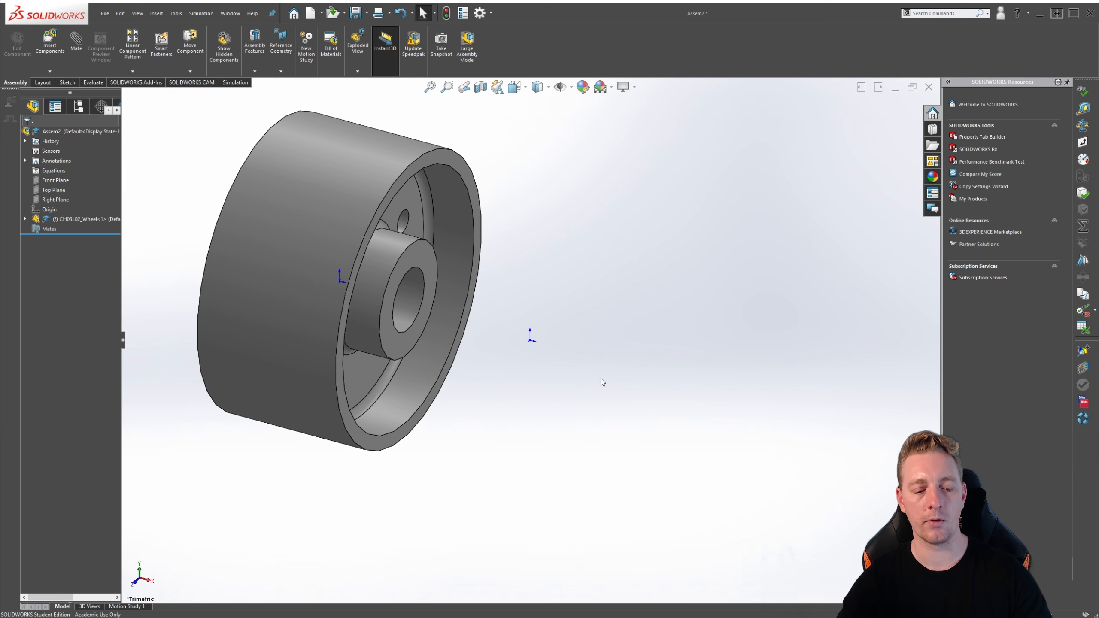
Undo the changes to the wheel's position and fixing, and try to move the wheel again.
{"action": "key", "text": "ctrl+z"}
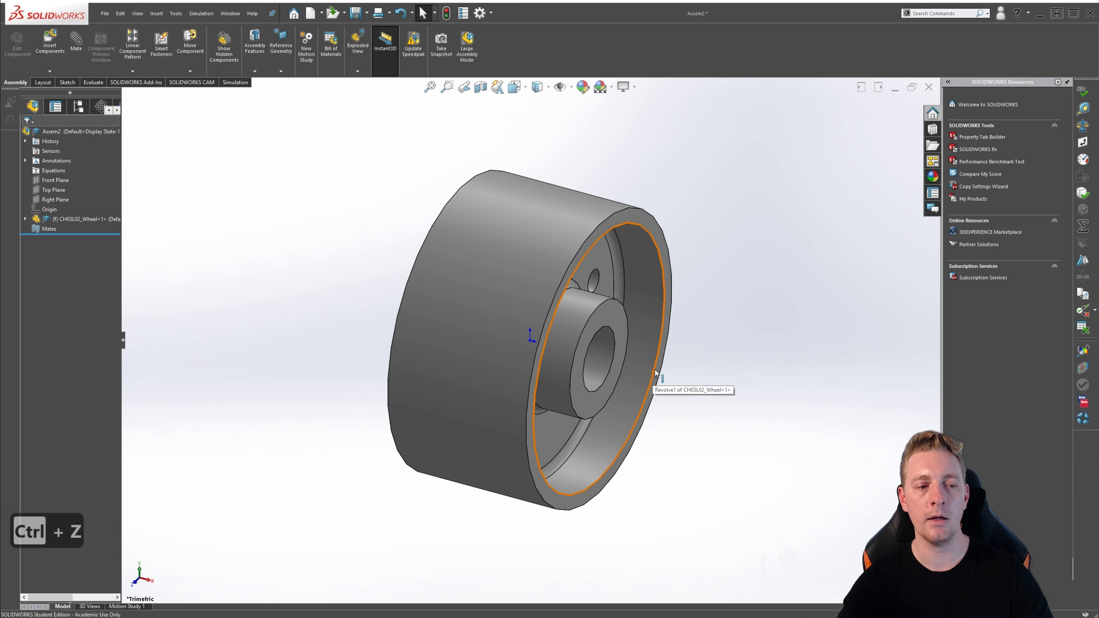
{"action": "left_click", "coordinate": [505, 313]}
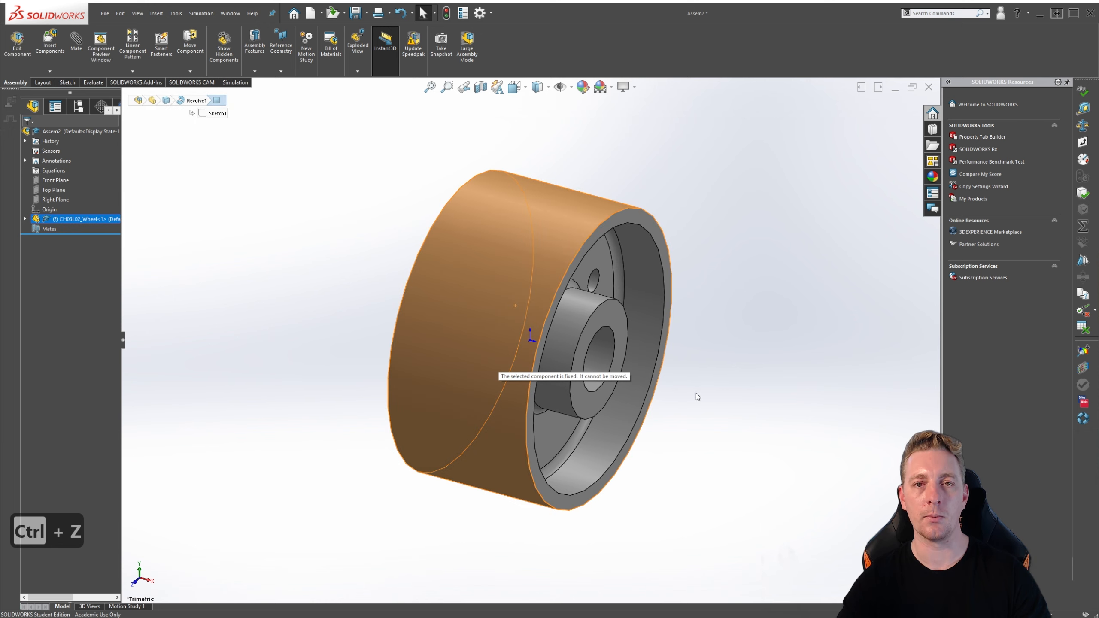
{"action": "left_click", "coordinate": [787, 390]}
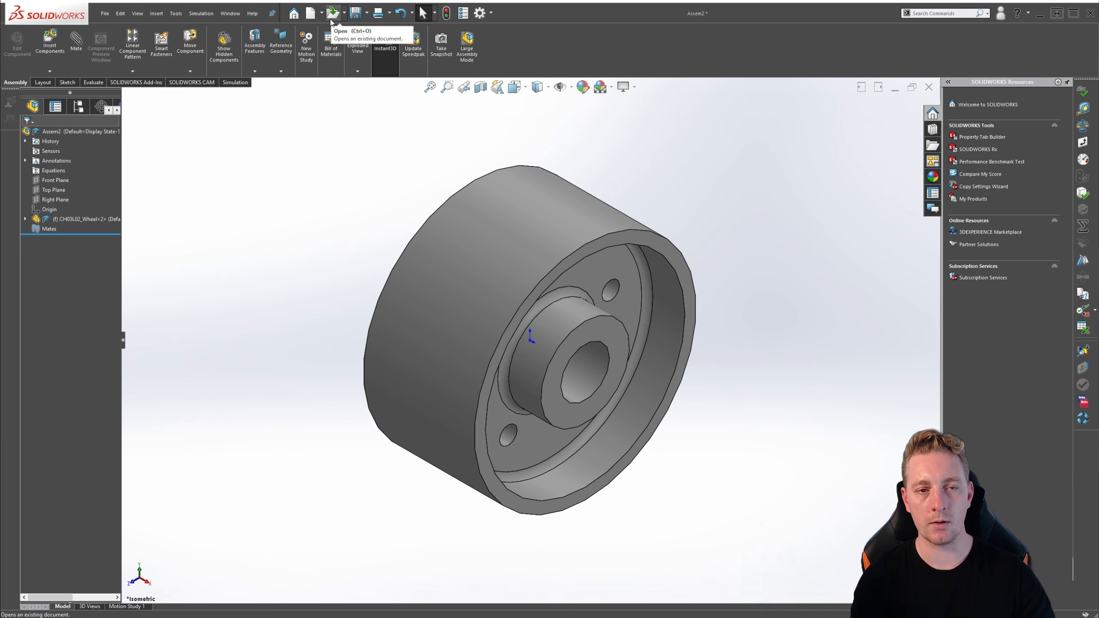
Open CH03L02_Axle.SLDPRT from the CAD folder and tile its window beside the assembly.
{"action": "key", "text": "ctrl+o"}
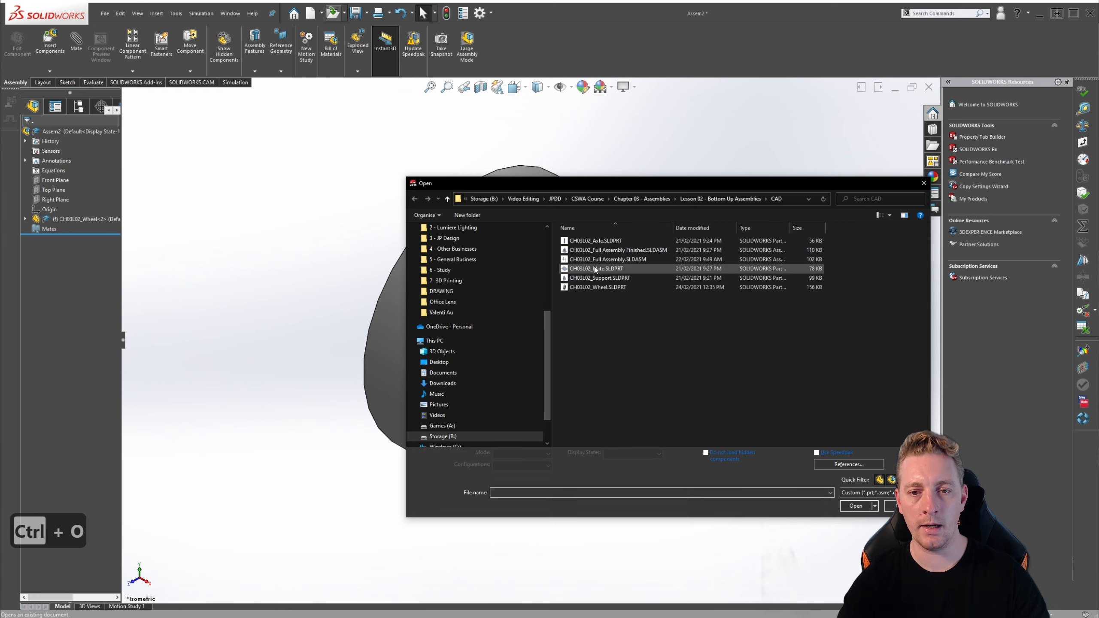
{"action": "double_click", "coordinate": [596, 242]}
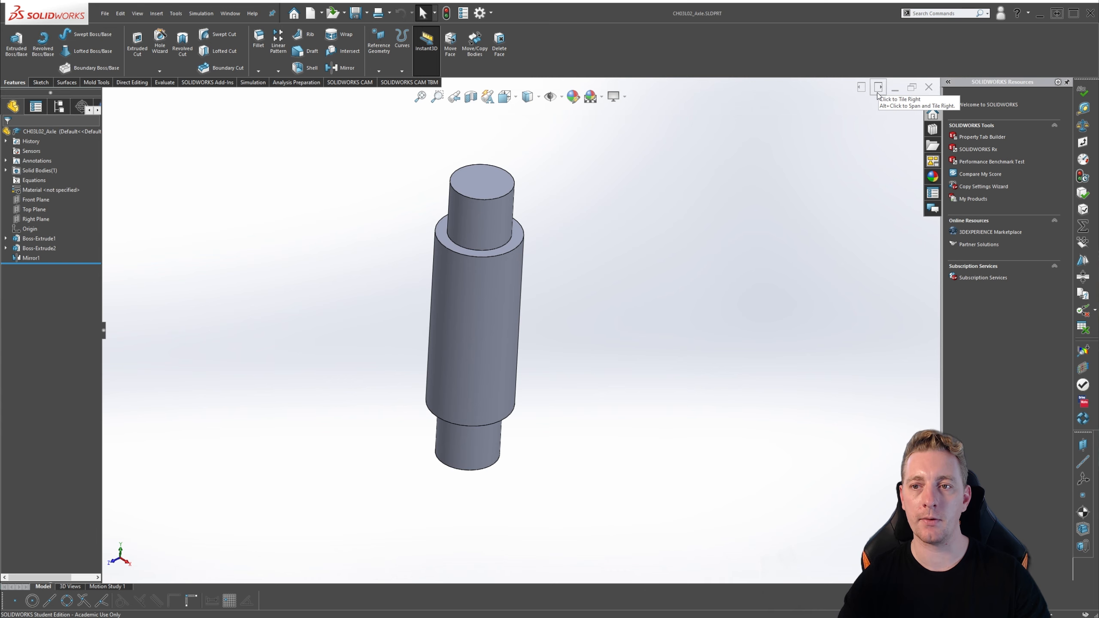
{"action": "left_click", "coordinate": [879, 88]}
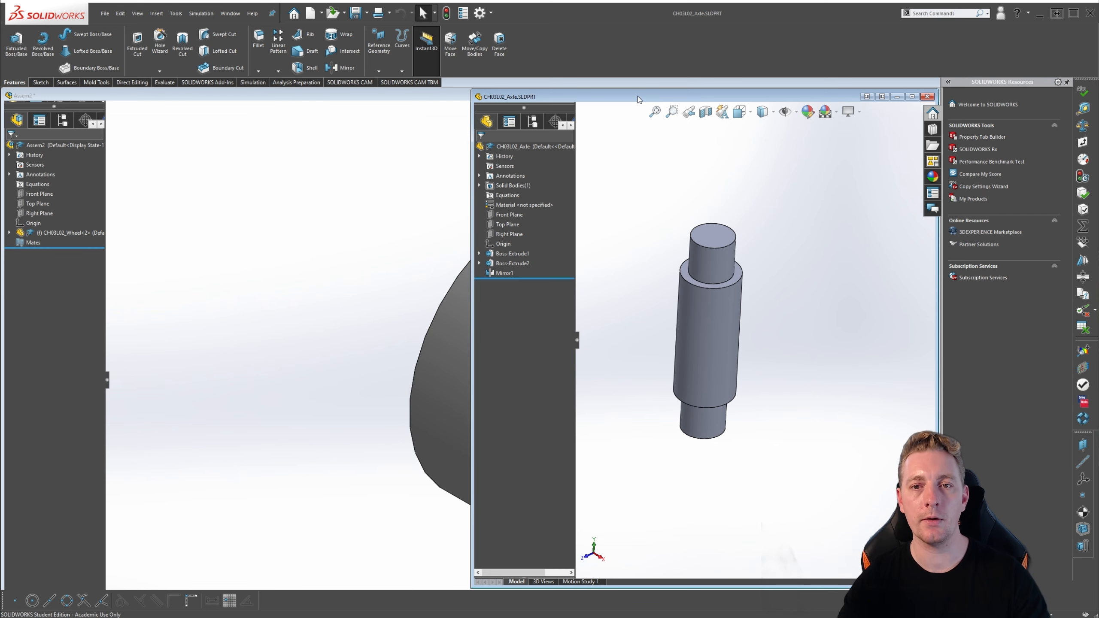
{"action": "left_click_drag", "start_coordinate": [638, 96], "coordinate": [660, 100]}
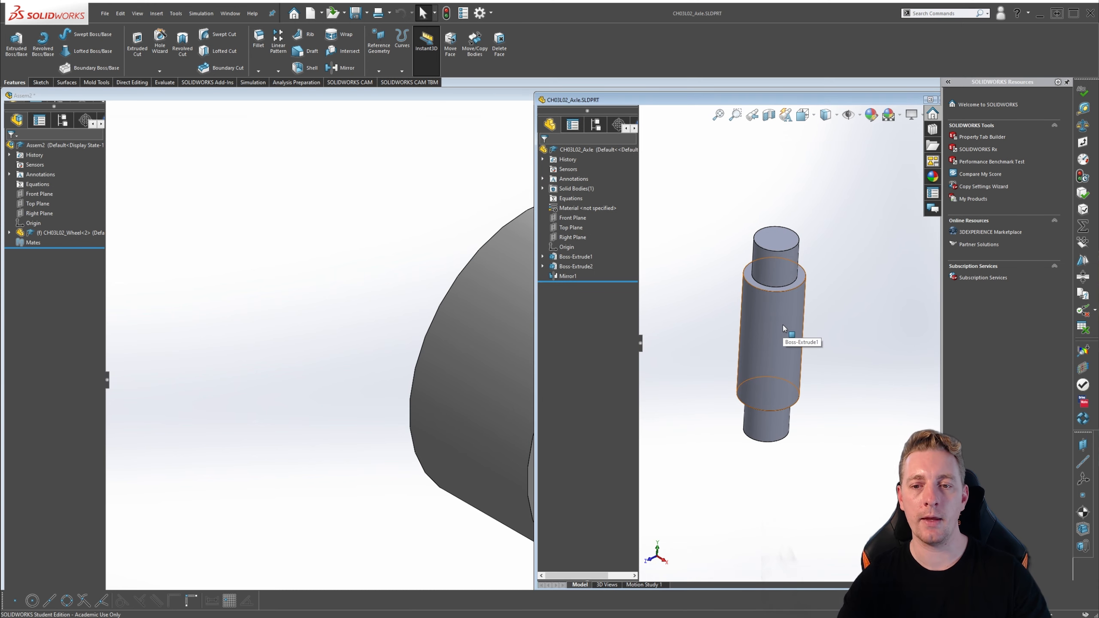
Add the axle from its tiled part window to the assembly beside the wheel, and maximize the assembly window.
{"action": "left_click_drag", "start_coordinate": [783, 325], "coordinate": [182, 295]}
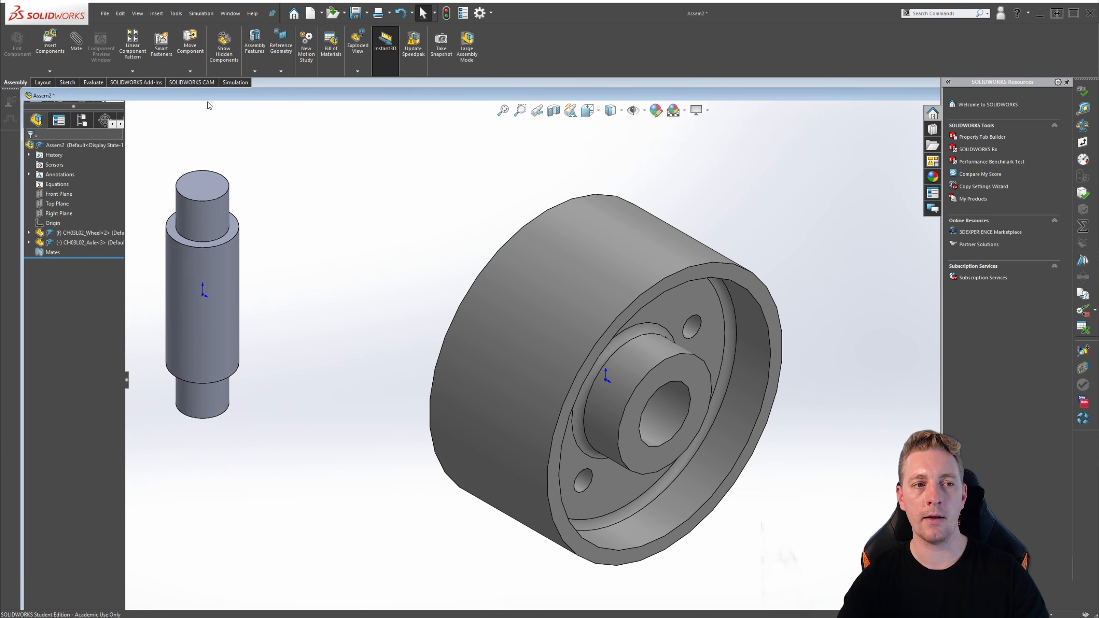
{"action": "double_click", "coordinate": [389, 98]}
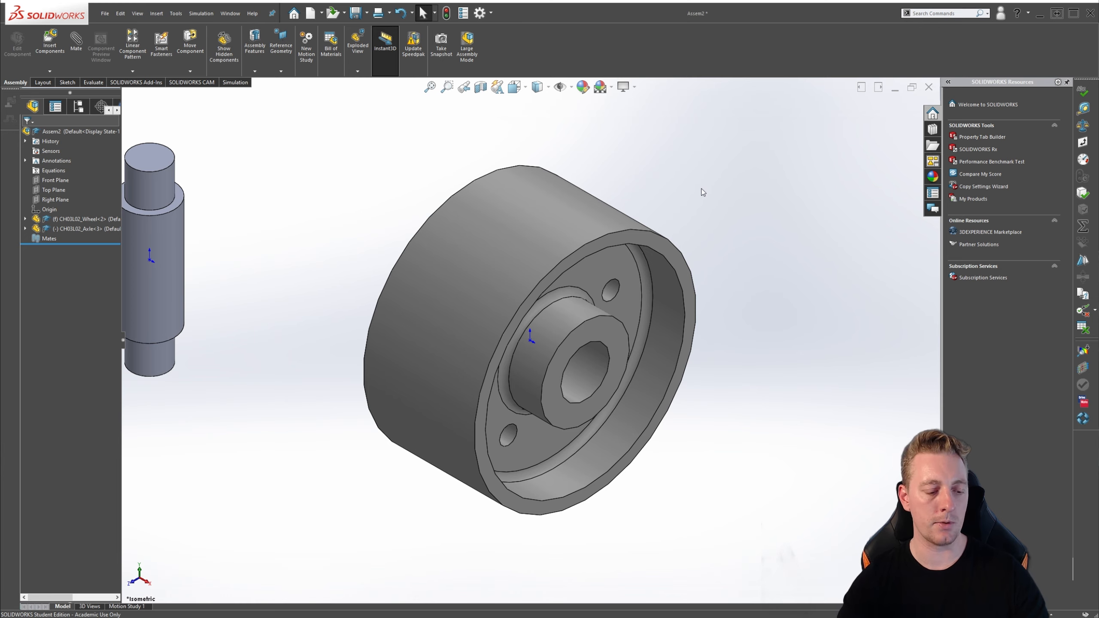
{"action": "key", "text": "ctrl+Tab"}
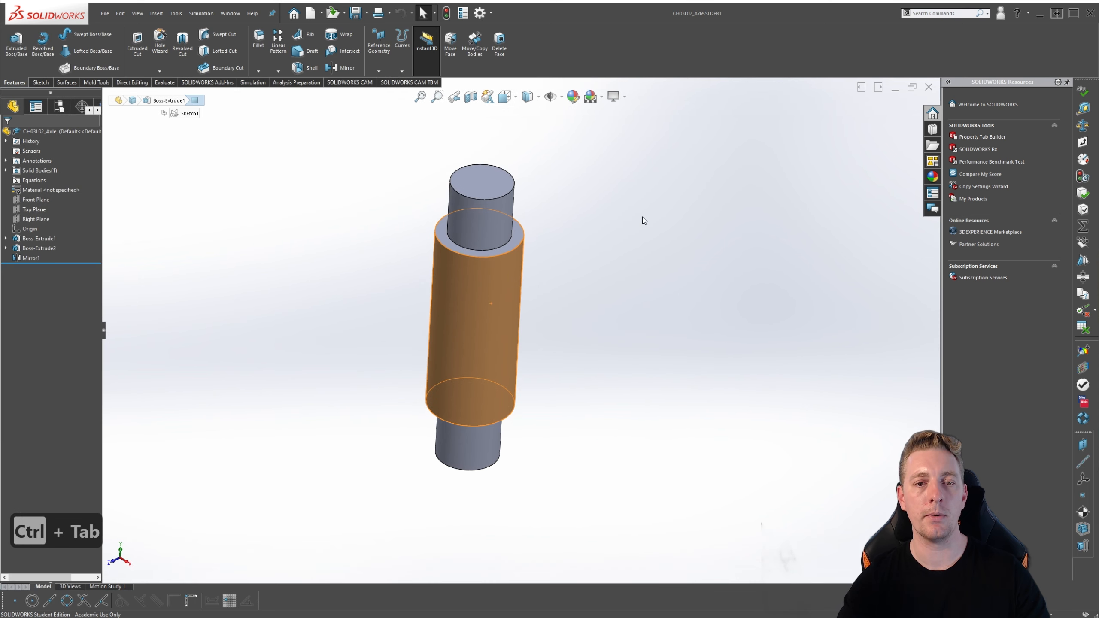
{"action": "key", "text": "ctrl+Tab"}
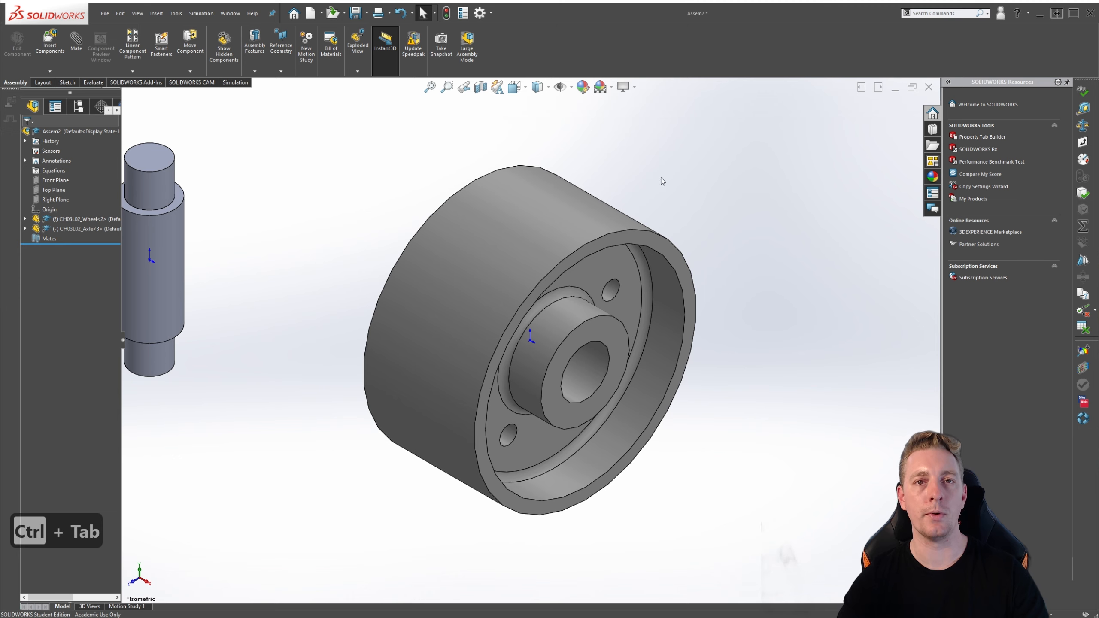
{"action": "key", "text": "f"}
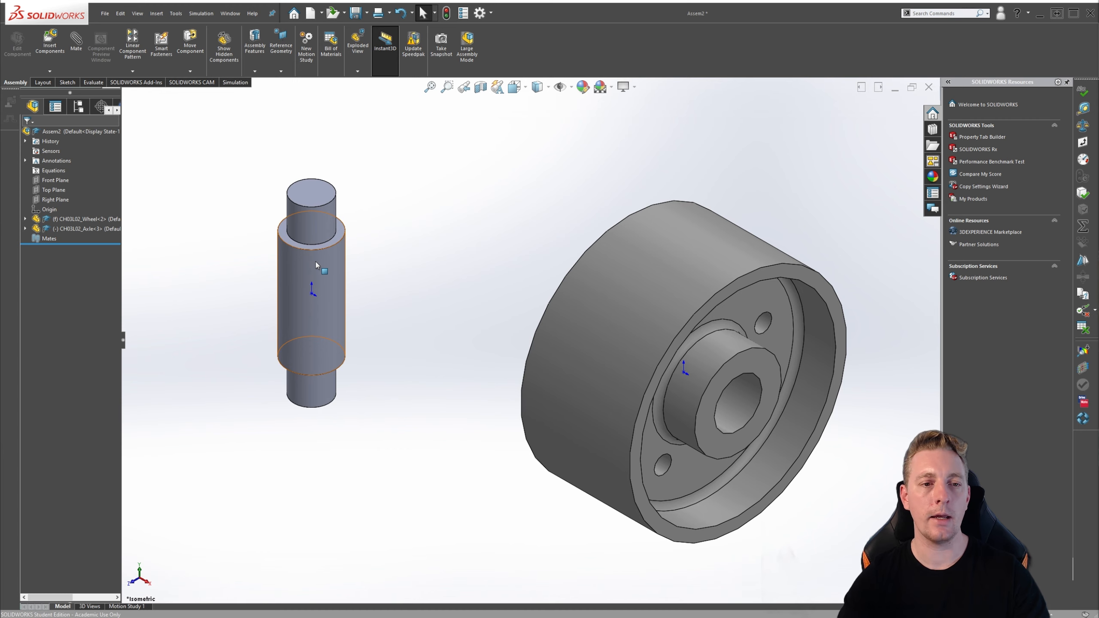
Move the unconstrained axle around in the free space beside the wheel, and deselect it.
{"action": "left_click_drag", "start_coordinate": [307, 282], "coordinate": [397, 212]}
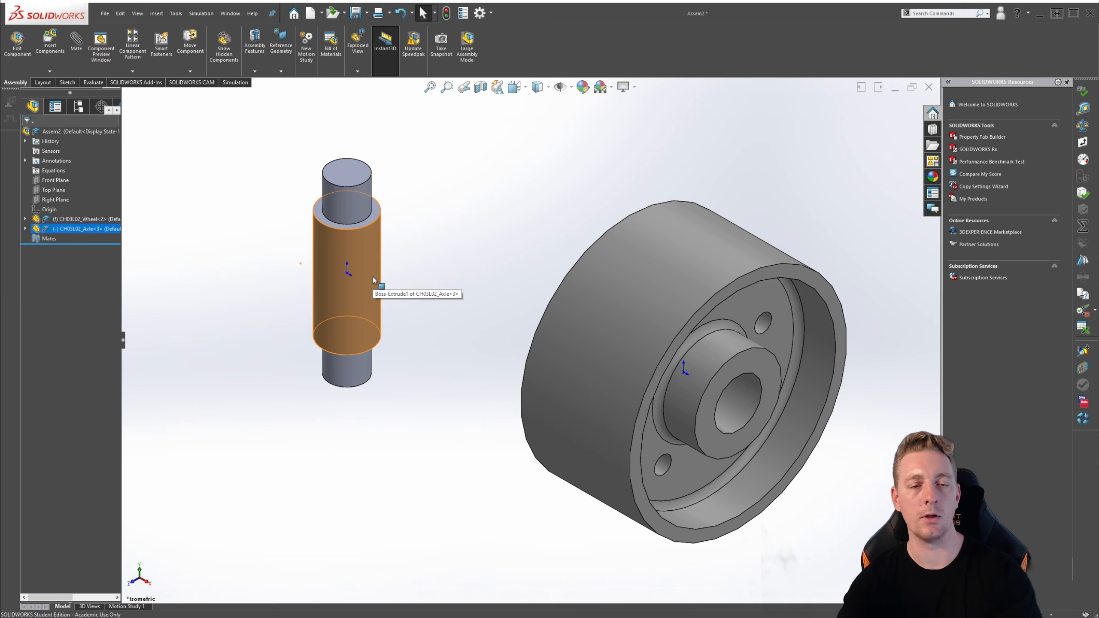
{"action": "left_click_drag", "start_coordinate": [373, 277], "coordinate": [288, 277]}
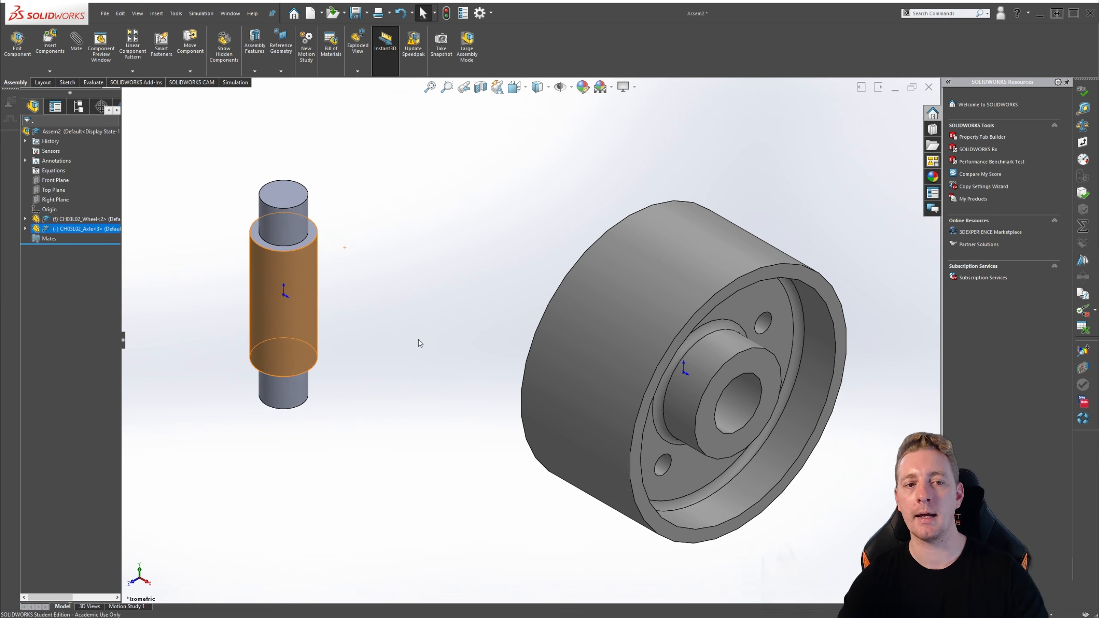
{"action": "left_click", "coordinate": [416, 383]}
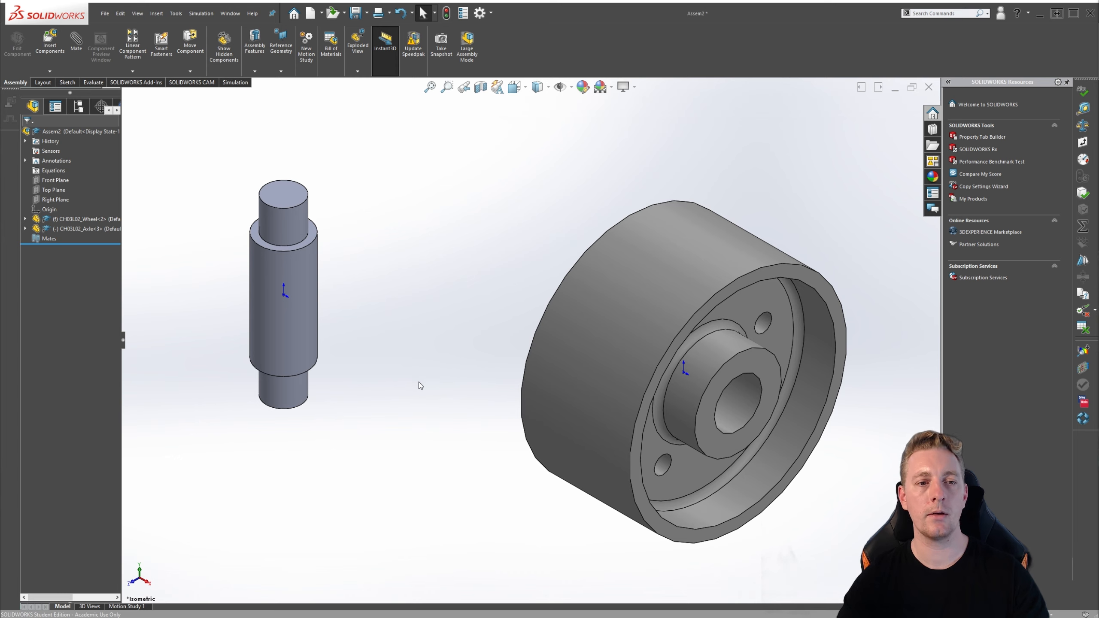
Delete the axle component from the assembly.
{"action": "left_click", "coordinate": [286, 324]}
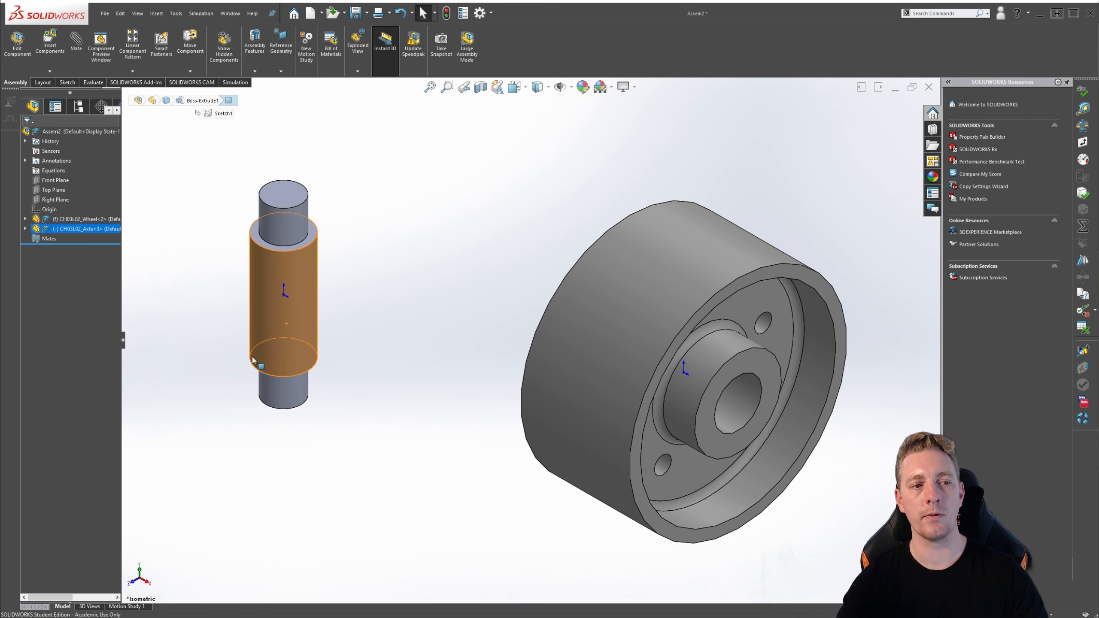
{"action": "left_click", "coordinate": [66, 221]}
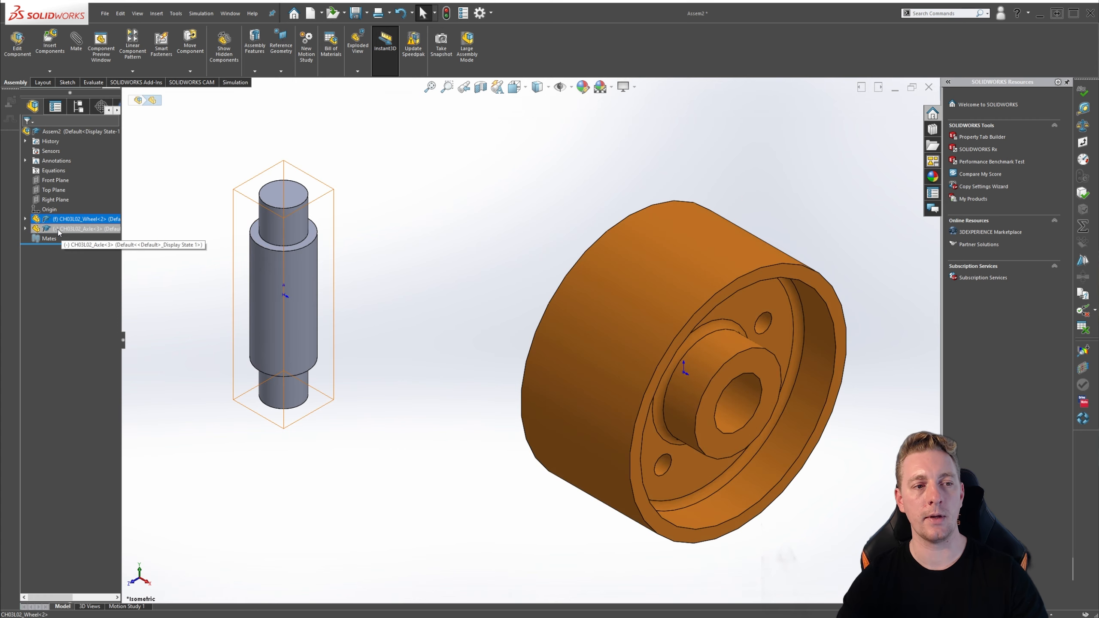
{"action": "left_click", "coordinate": [50, 229]}
{"action": "right_click", "coordinate": [50, 229]}
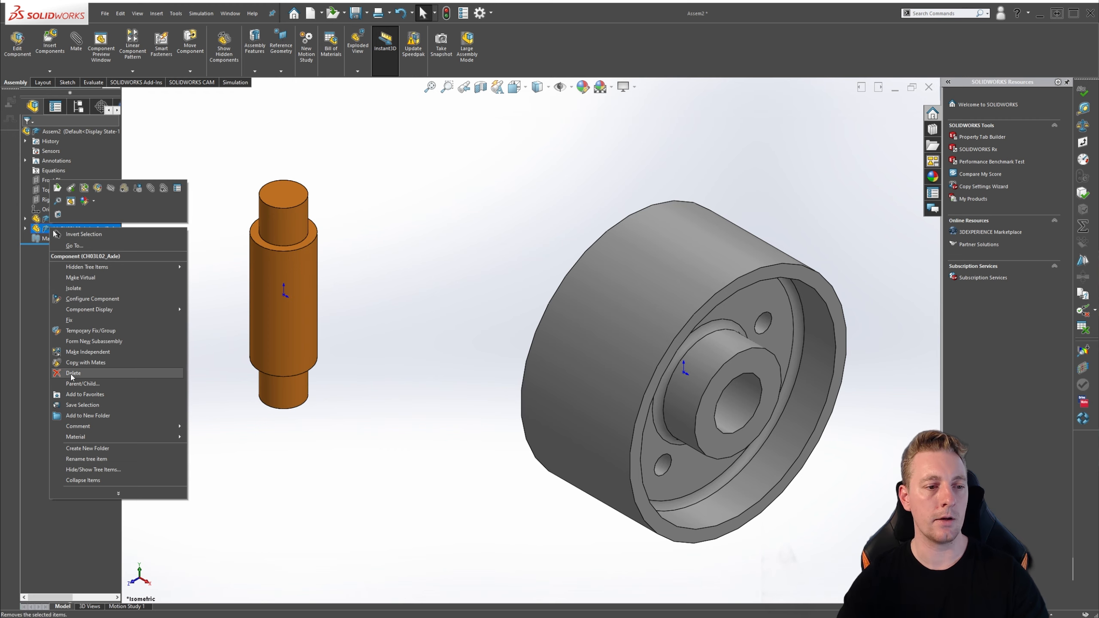
{"action": "left_click", "coordinate": [449, 401]}
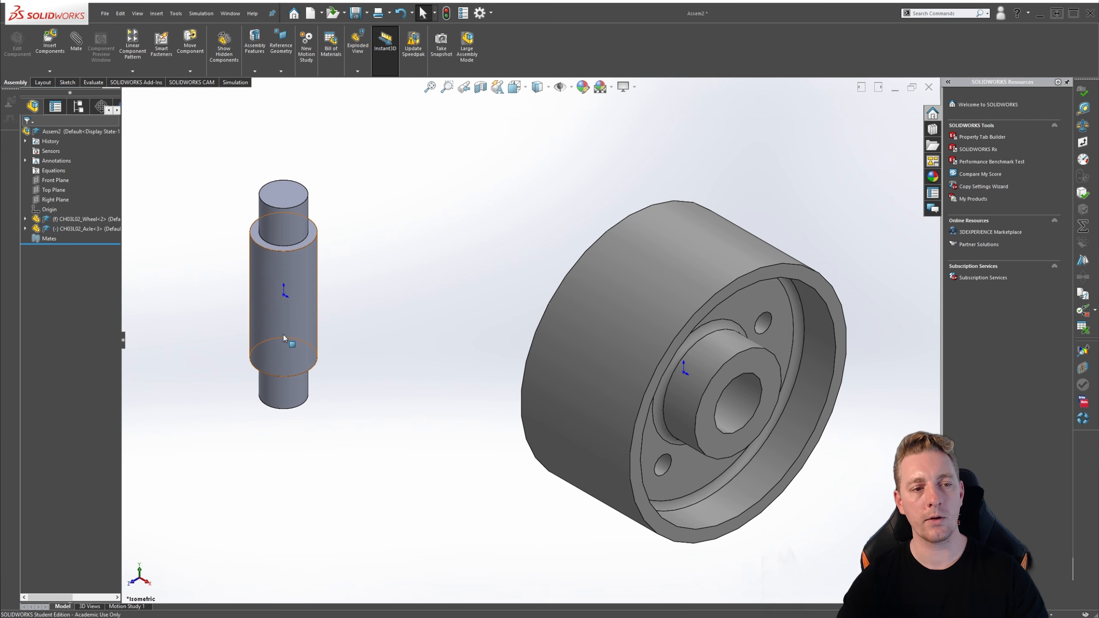
{"action": "left_click", "coordinate": [293, 326]}
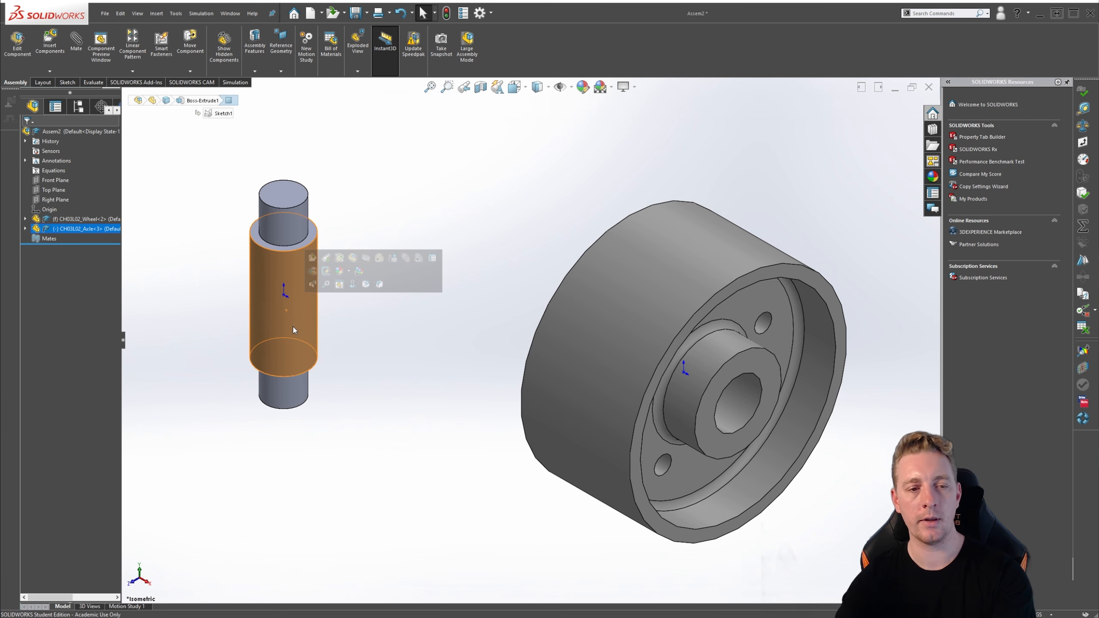
{"action": "key", "text": "Delete"}
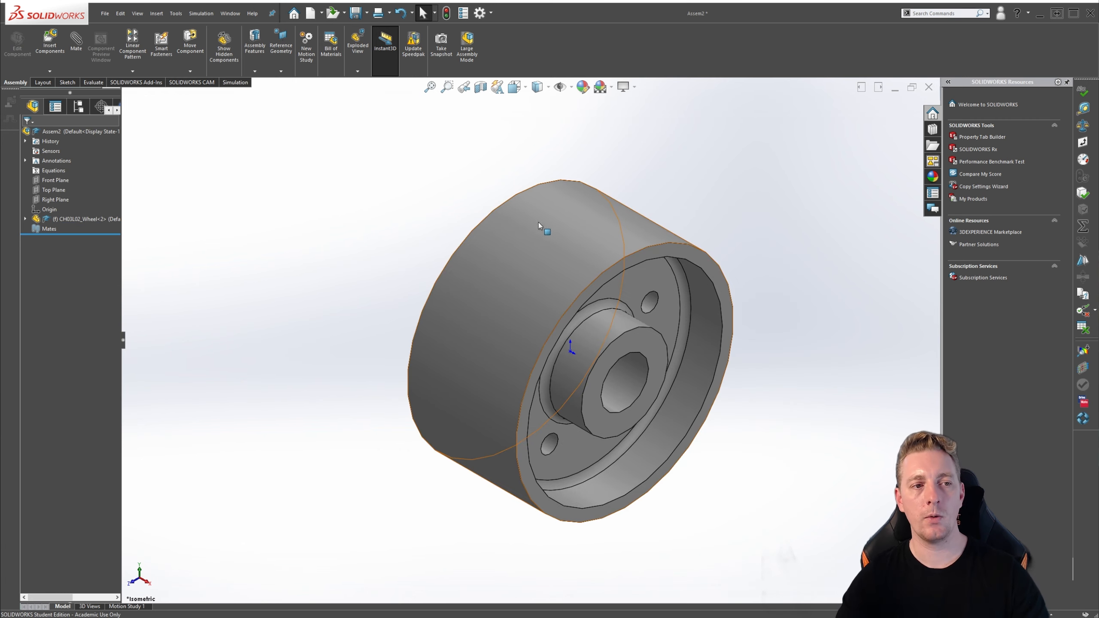
Place the open CH03L02_Axle part beside the wheel with Insert Components, and delete that axle instance again.
{"action": "left_click", "coordinate": [50, 49]}
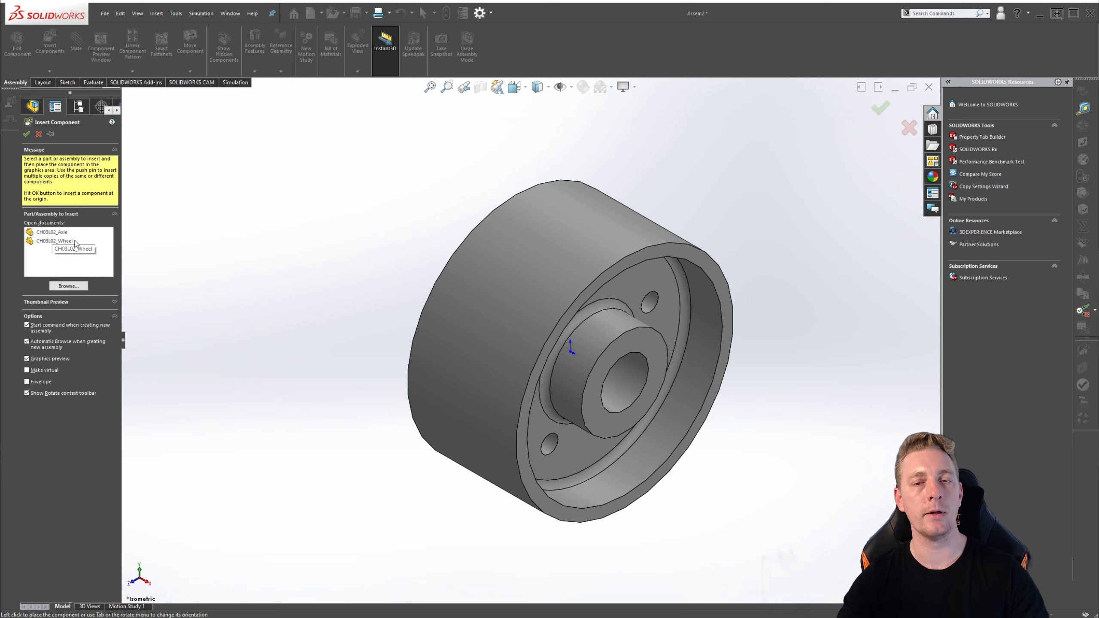
{"action": "left_click", "coordinate": [43, 233]}
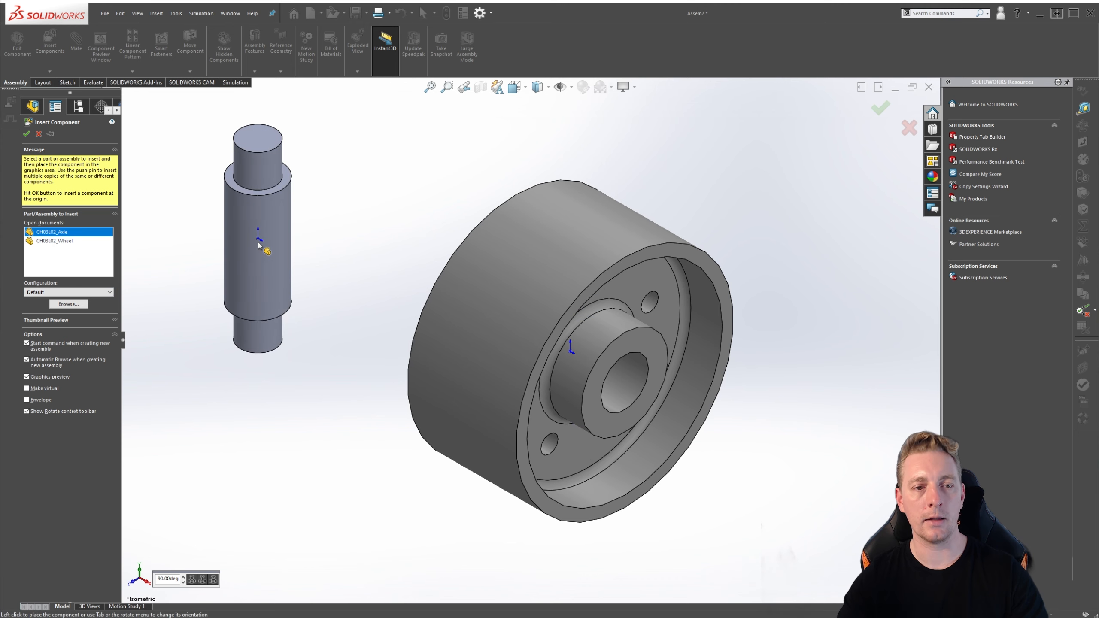
{"action": "left_click", "coordinate": [259, 245]}
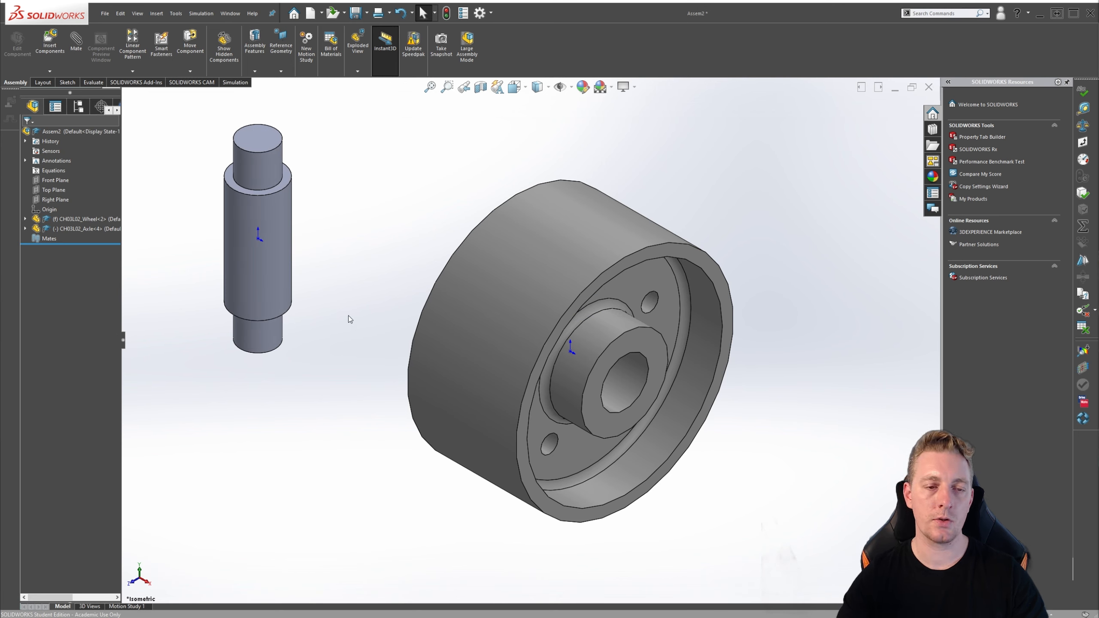
{"action": "left_click", "coordinate": [275, 275]}
{"action": "key", "text": "Delete"}
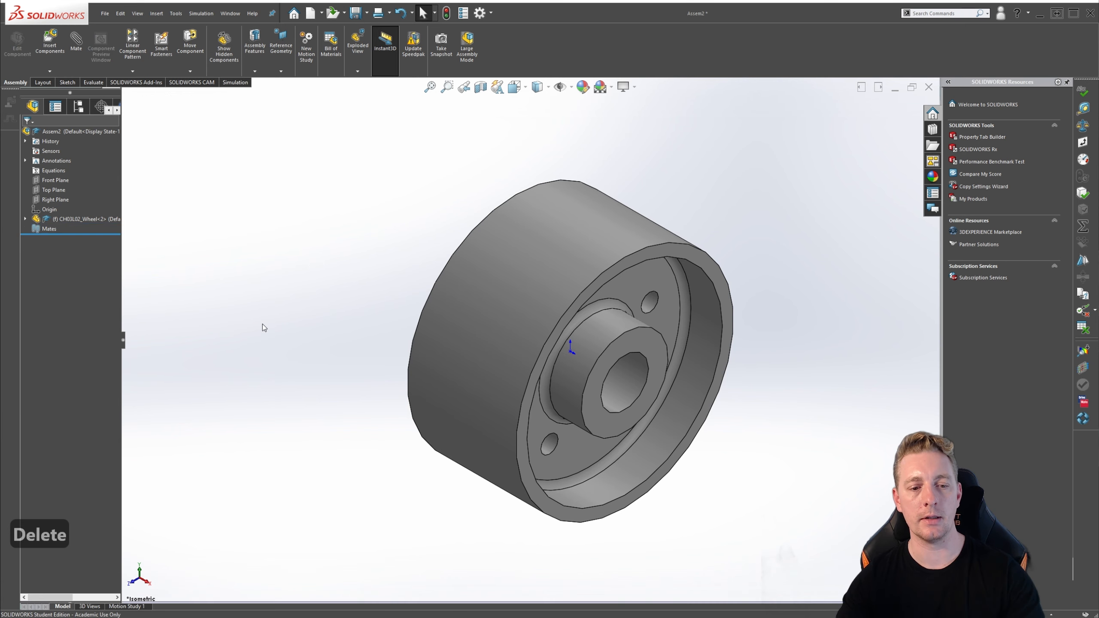
Insert CH03L02_Axle.SLDPRT into the assembly from the CAD folder in File Explorer, and position the axle left of the wheel.
{"action": "left_click", "coordinate": [185, 617]}
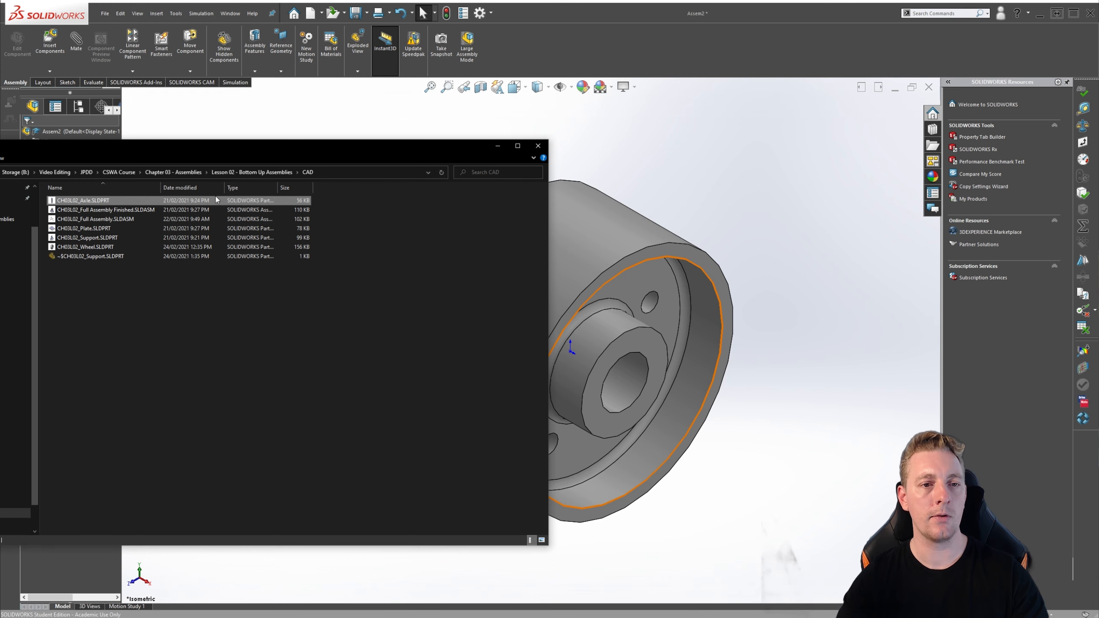
{"action": "left_click_drag", "start_coordinate": [216, 199], "coordinate": [825, 287]}
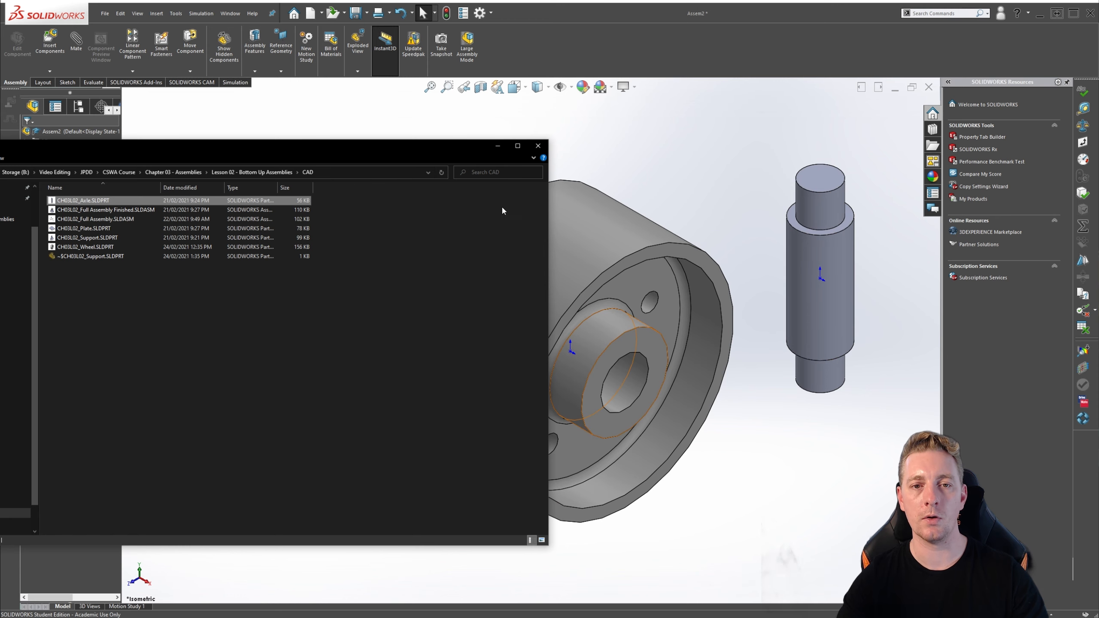
{"action": "left_click", "coordinate": [538, 145]}
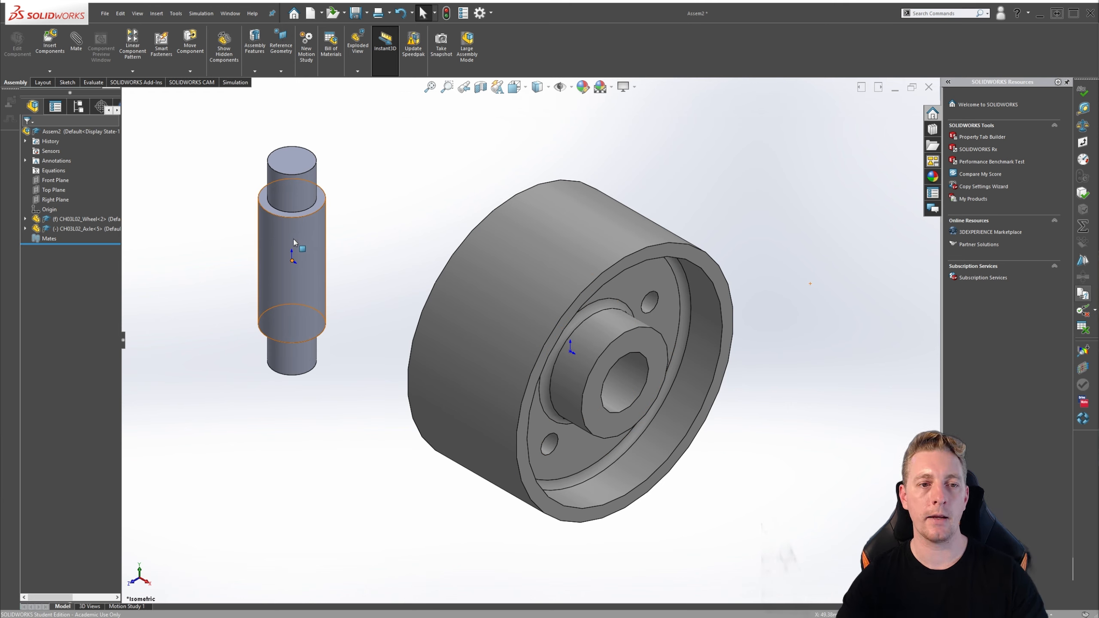
{"action": "left_click_drag", "start_coordinate": [293, 241], "coordinate": [261, 255]}
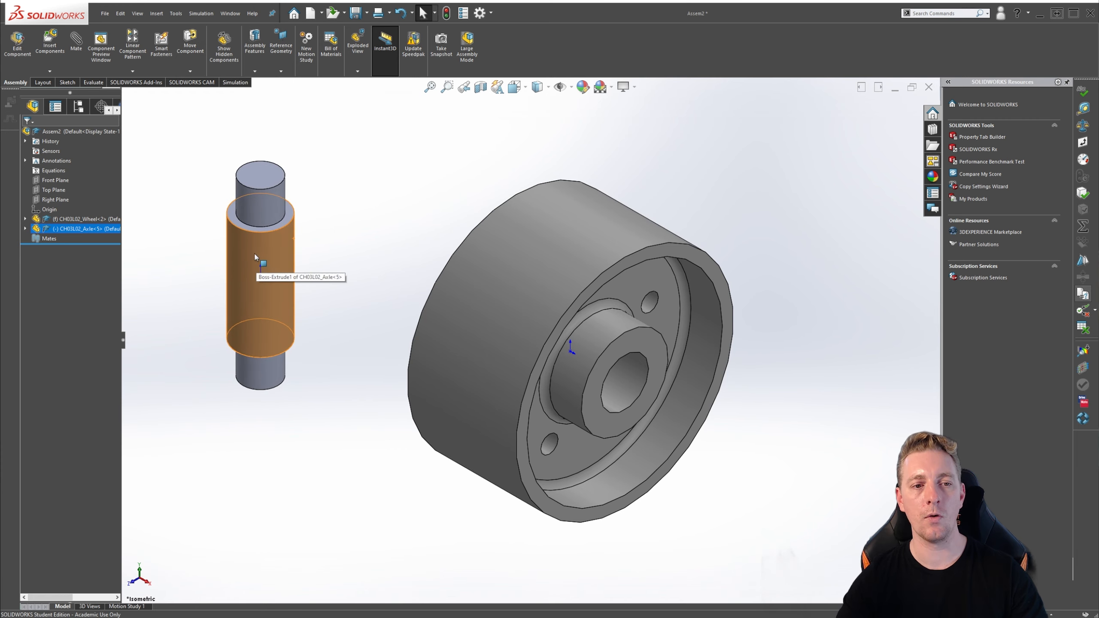
Rotate the axle freely to a tilted orientation, and undo the rotation.
{"action": "right_click_drag", "start_coordinate": [259, 251], "coordinate": [338, 307]}
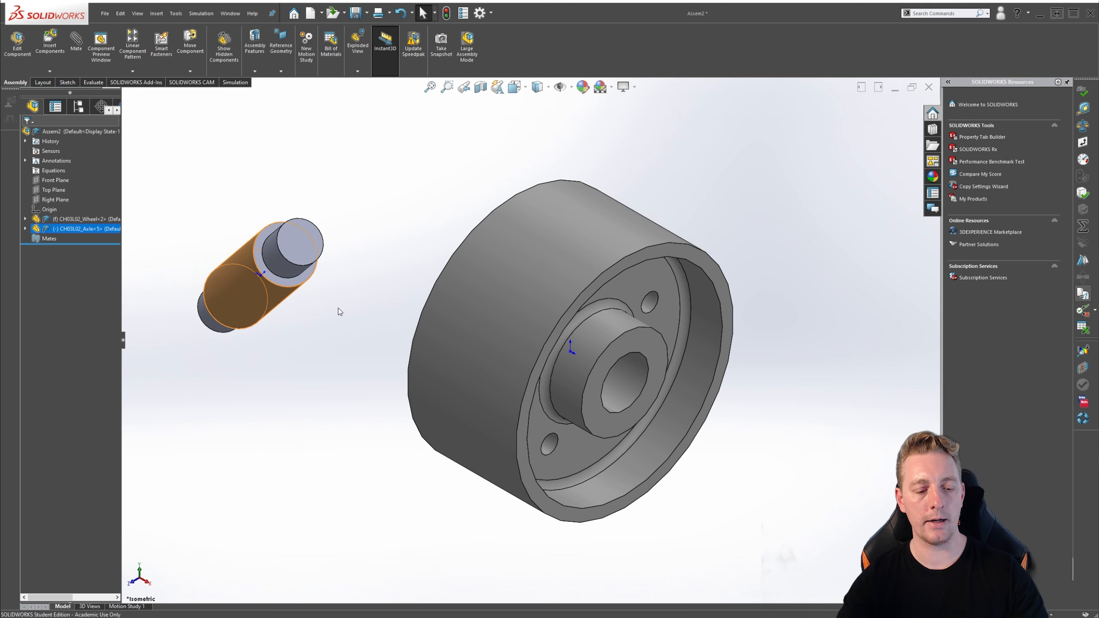
{"action": "key", "text": "ctrl+z"}
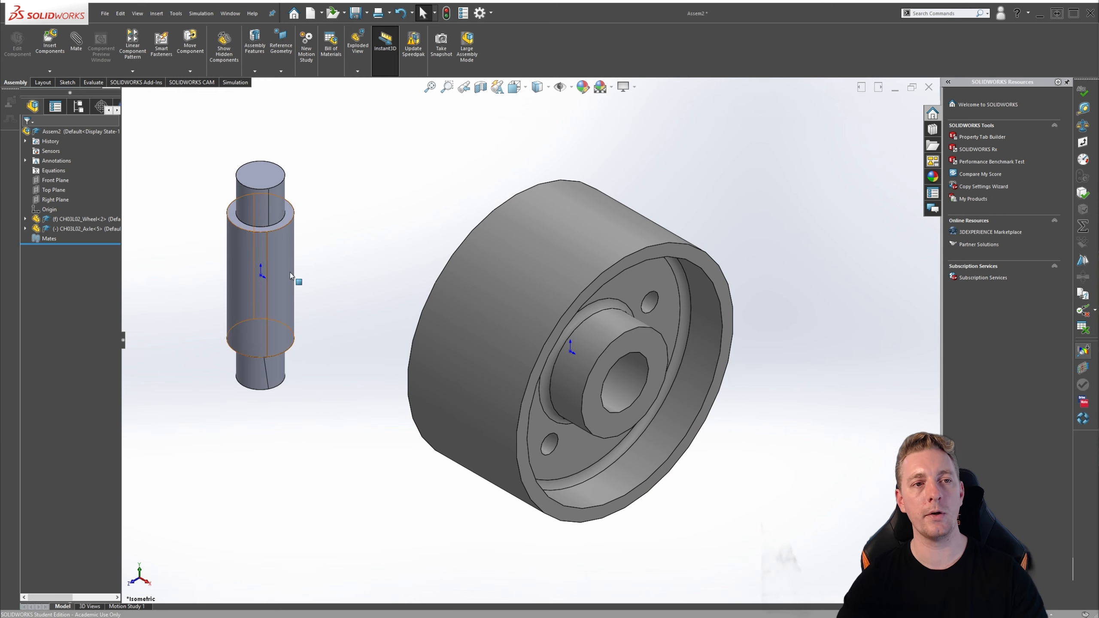
{"action": "left_click", "coordinate": [249, 264]}
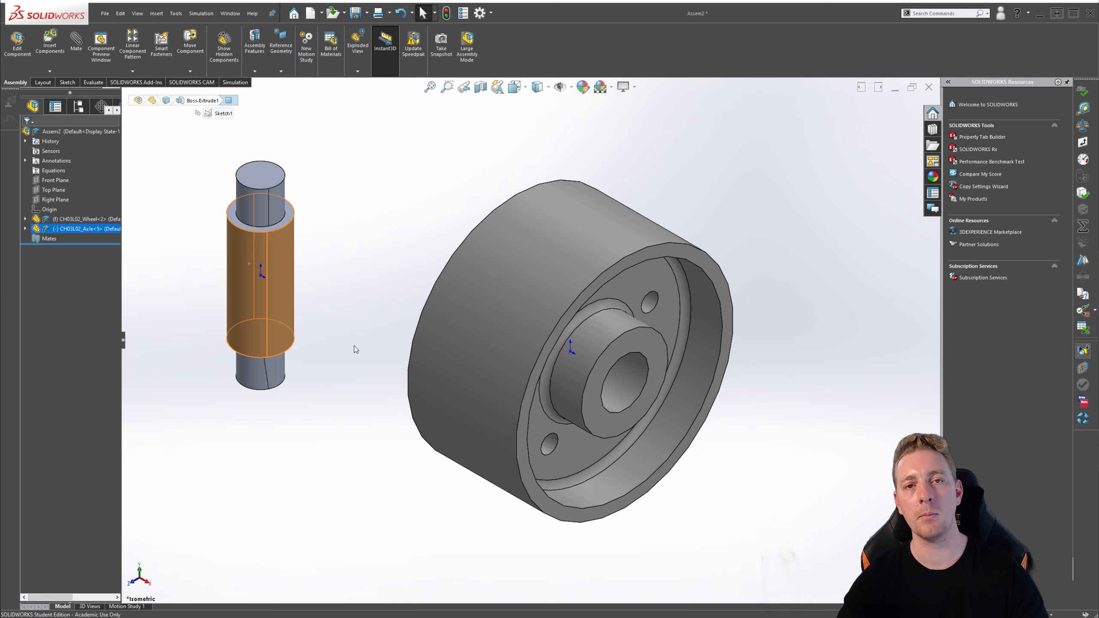
{"action": "left_click", "coordinate": [347, 294]}
{"action": "left_click", "coordinate": [246, 251]}
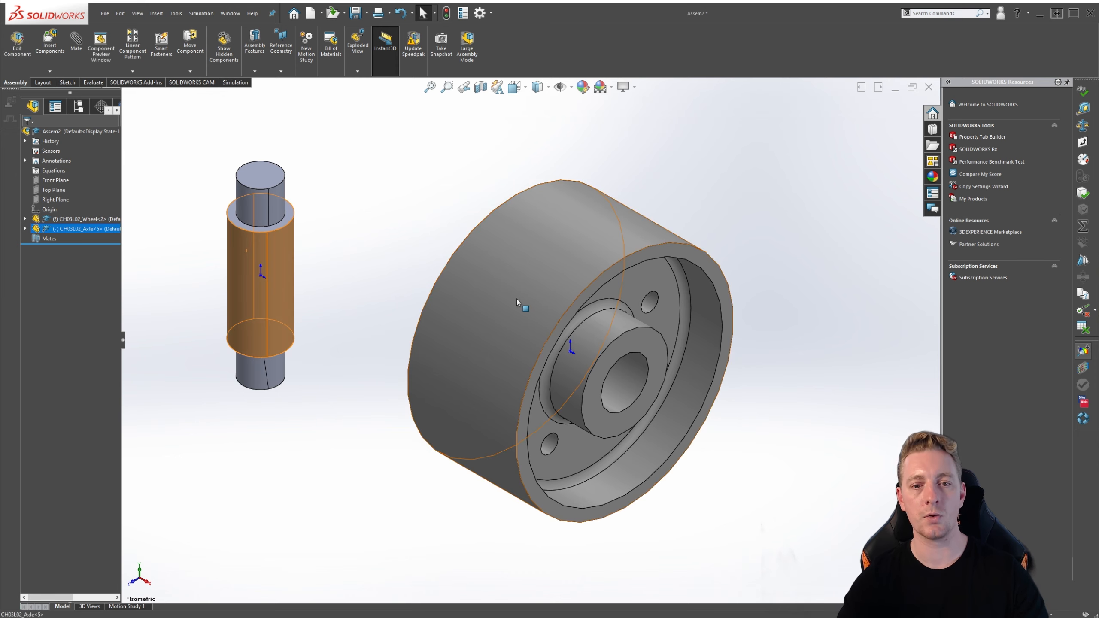
{"action": "left_click", "coordinate": [518, 299], "text": "ctrl"}
{"action": "left_click", "coordinate": [388, 256]}
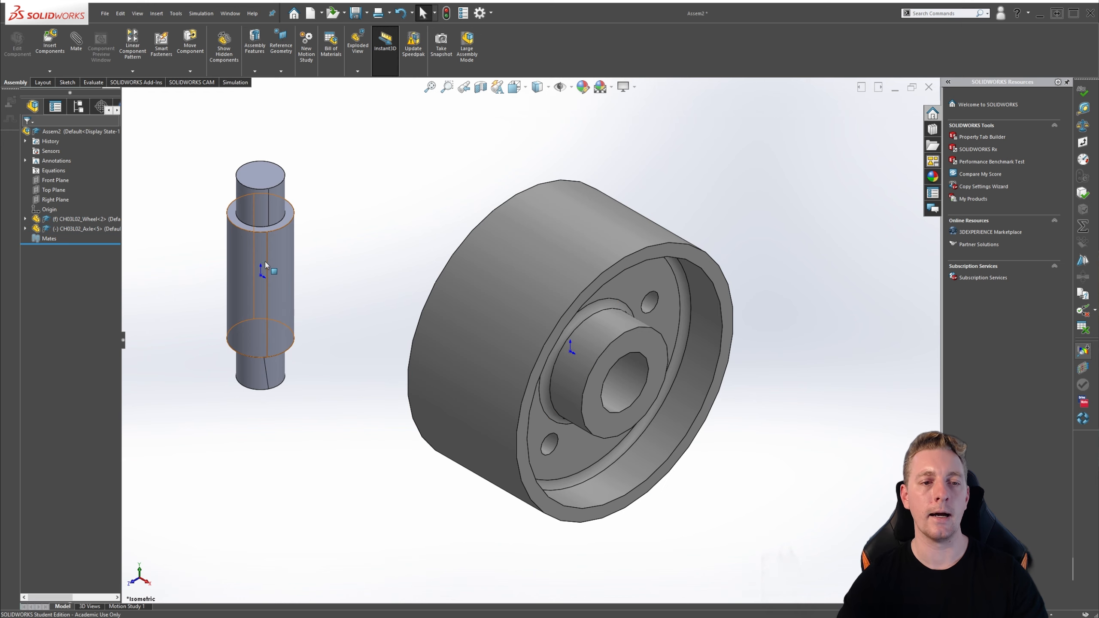
Use Move Component to move the axle closer to the wheel with Along Assembly XYZ, and restore the Free Drag mode.
{"action": "left_click", "coordinate": [250, 257]}
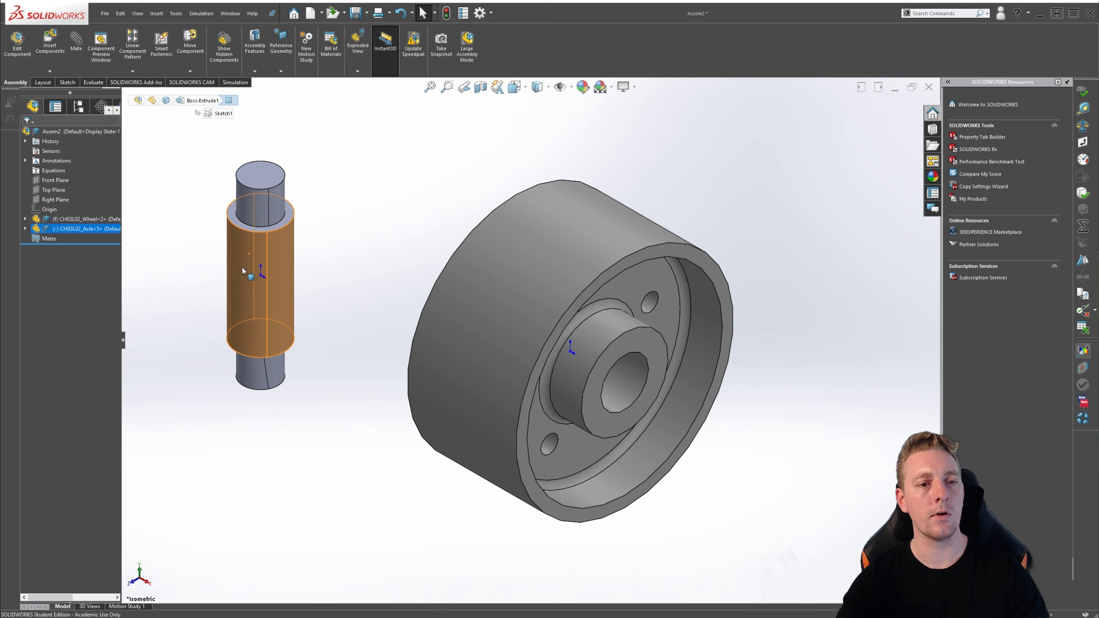
{"action": "left_click", "coordinate": [189, 41]}
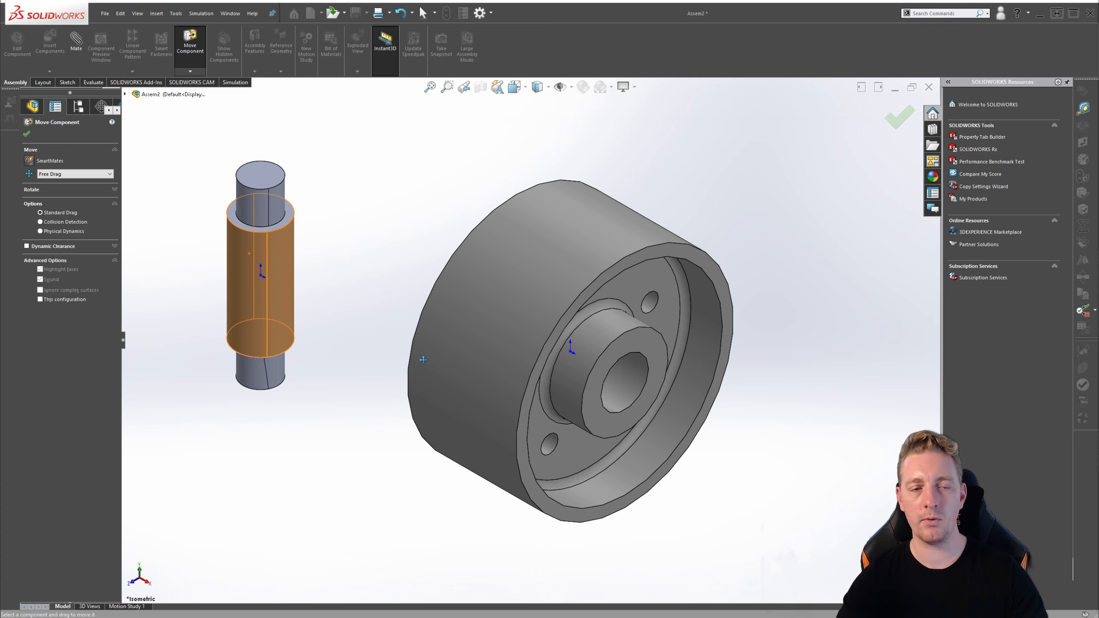
{"action": "left_click", "coordinate": [78, 175]}
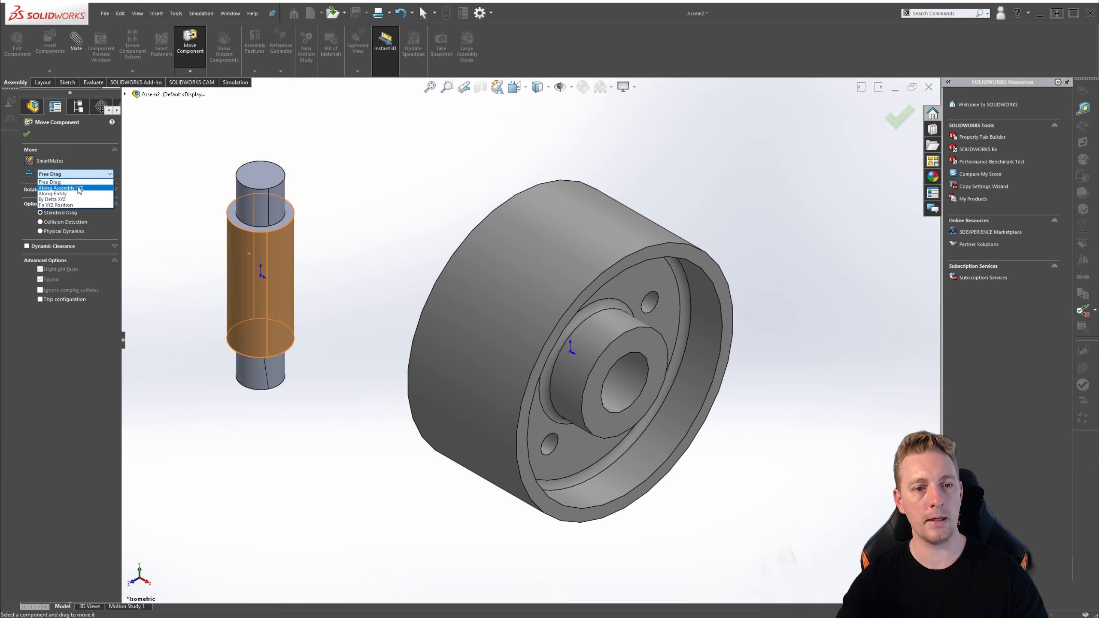
{"action": "left_click", "coordinate": [79, 188]}
{"action": "left_click_drag", "start_coordinate": [265, 278], "coordinate": [229, 366]}
{"action": "left_click_drag", "start_coordinate": [418, 231], "coordinate": [413, 245]}
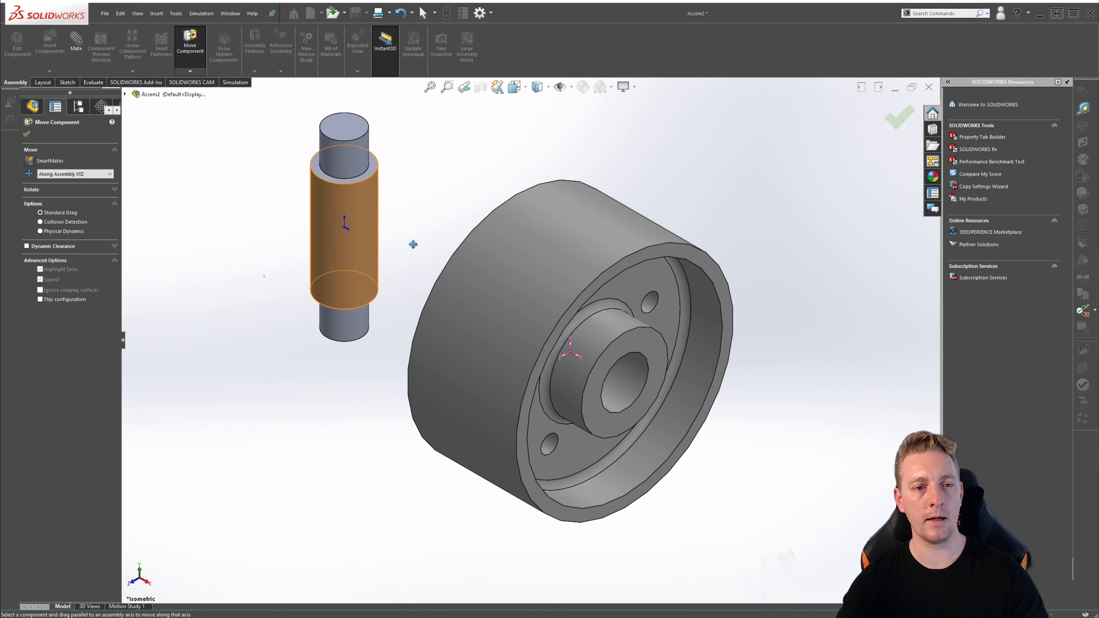
{"action": "left_click_drag", "start_coordinate": [302, 207], "coordinate": [405, 394]}
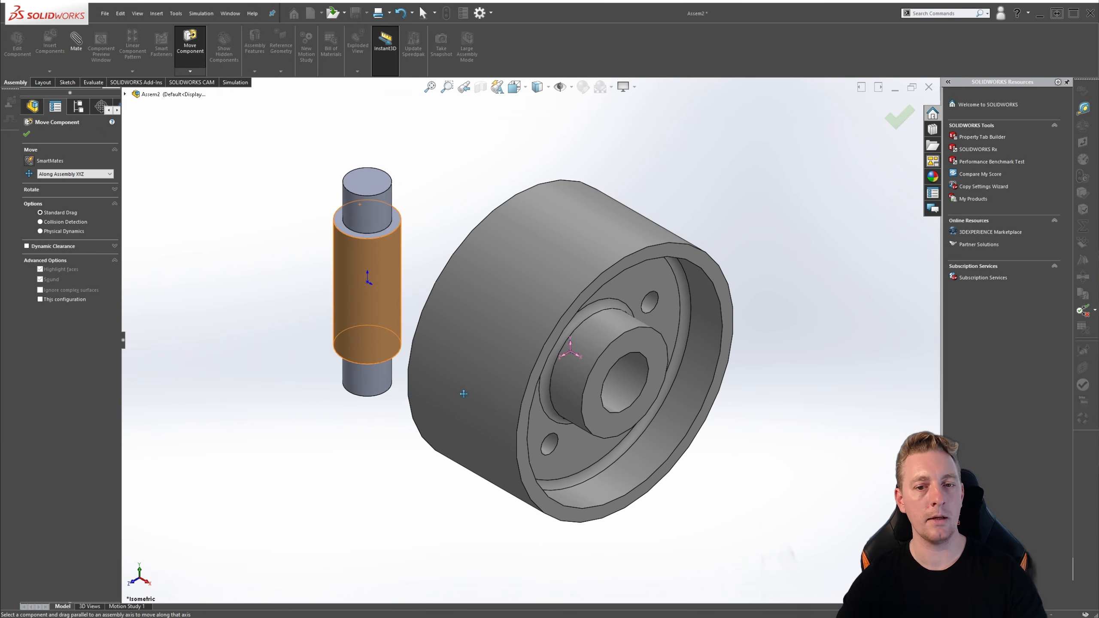
{"action": "left_click", "coordinate": [72, 173]}
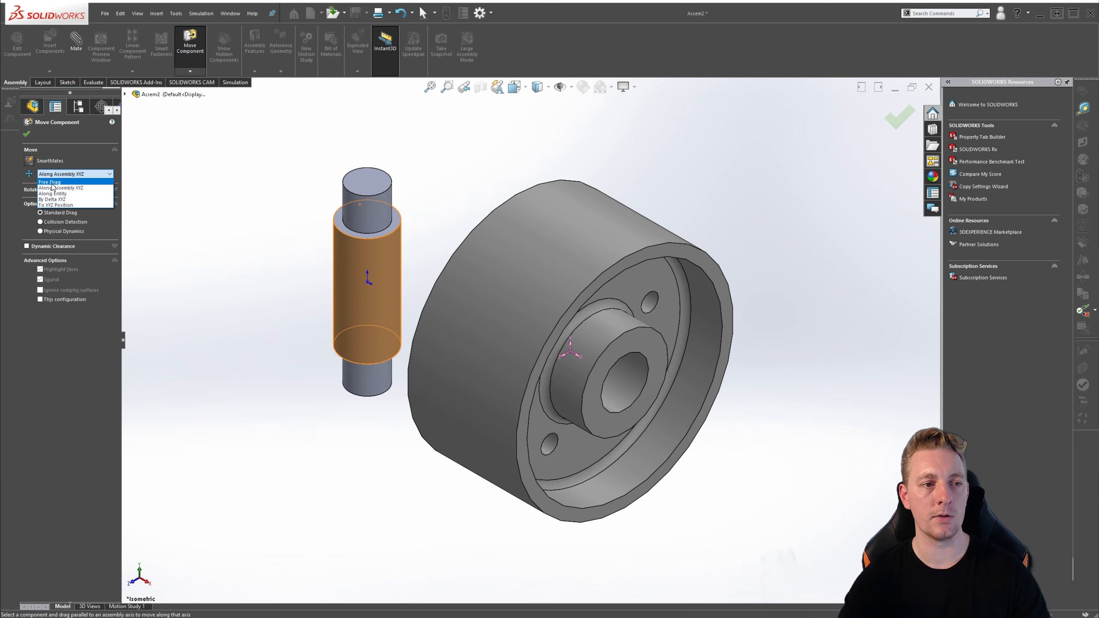
{"action": "left_click", "coordinate": [51, 182]}
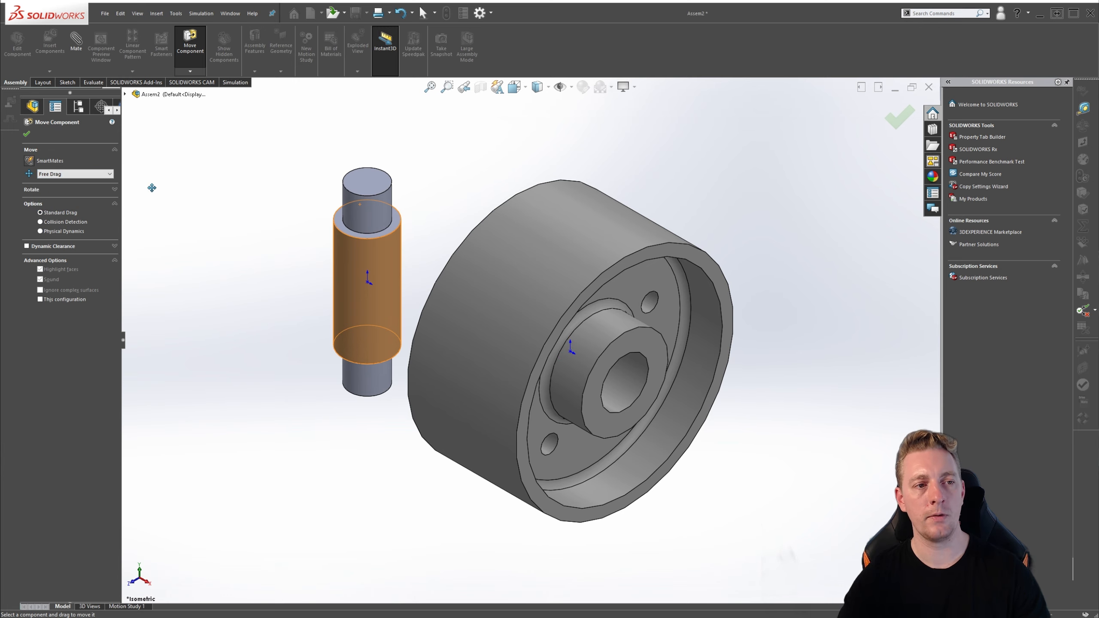
{"action": "left_click", "coordinate": [26, 135]}
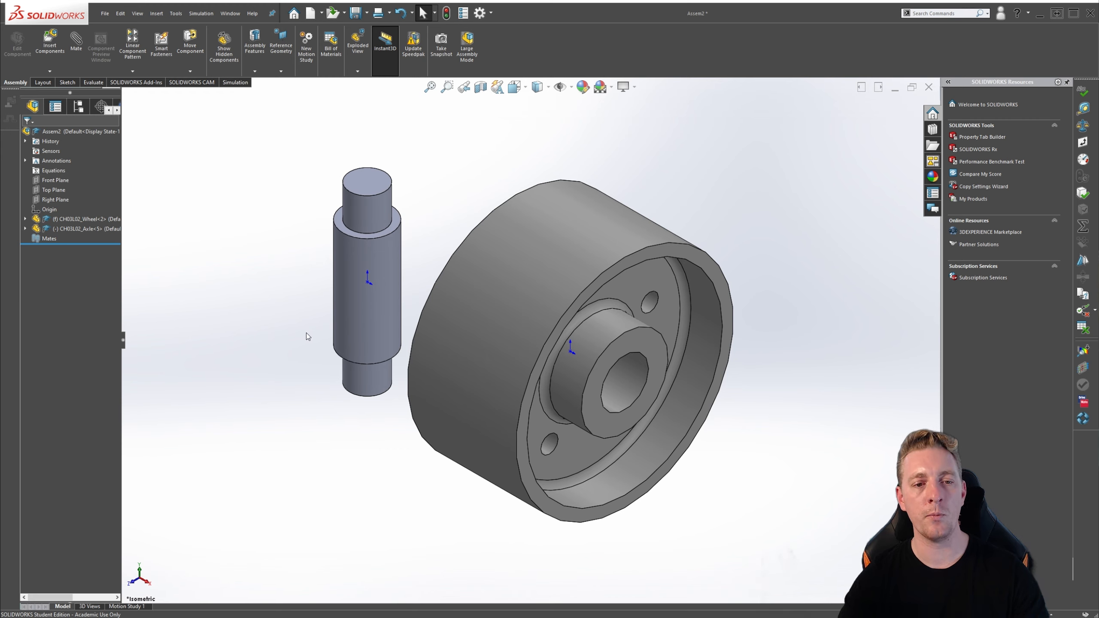
Reposition the axle beside the wheel and tilt it slightly using Move with Triad.
{"action": "left_click", "coordinate": [376, 280]}
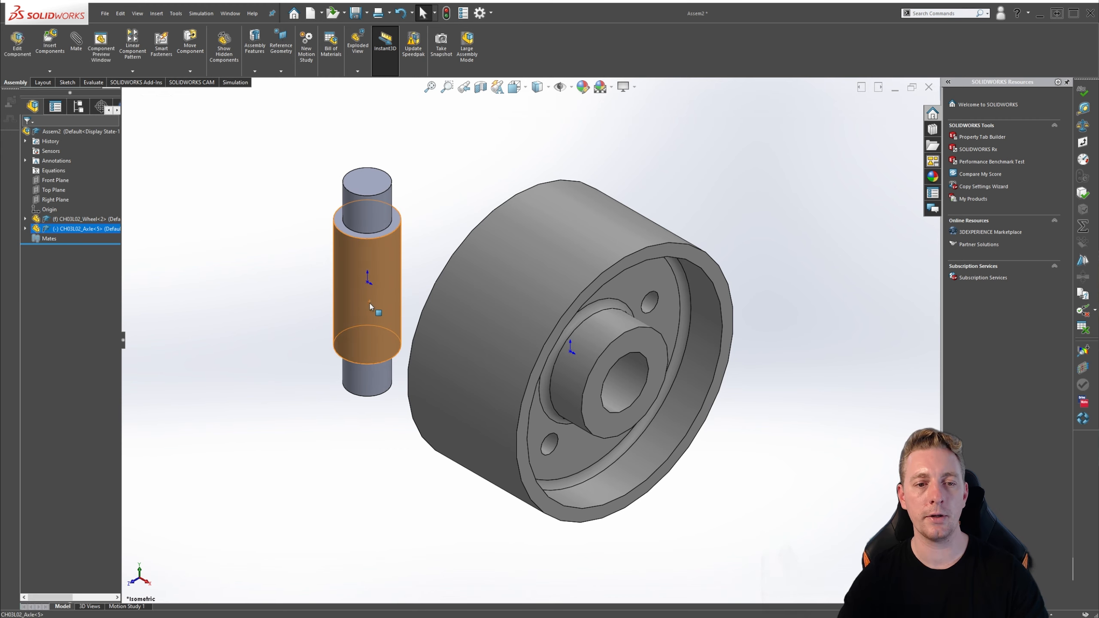
{"action": "right_click", "coordinate": [371, 302]}
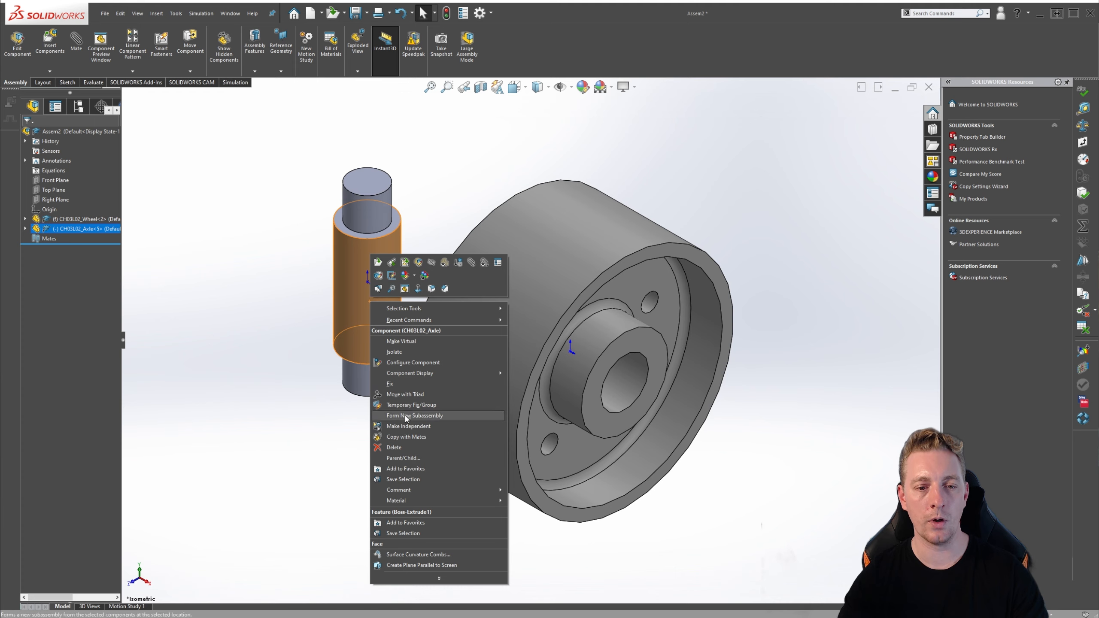
{"action": "left_click", "coordinate": [405, 395]}
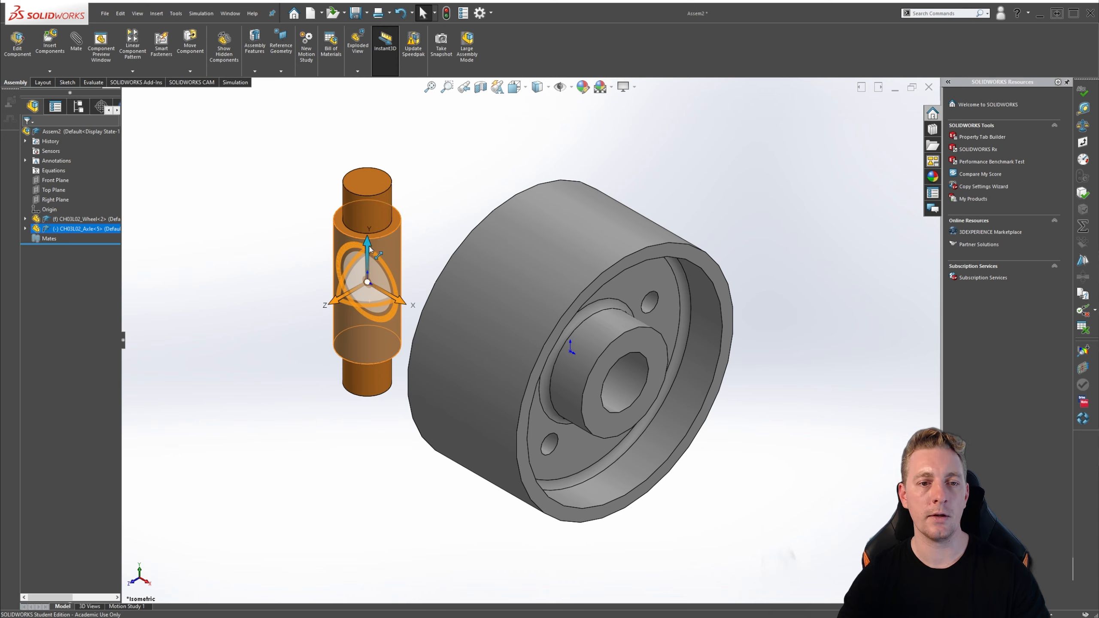
{"action": "left_click_drag", "start_coordinate": [371, 249], "coordinate": [370, 213]}
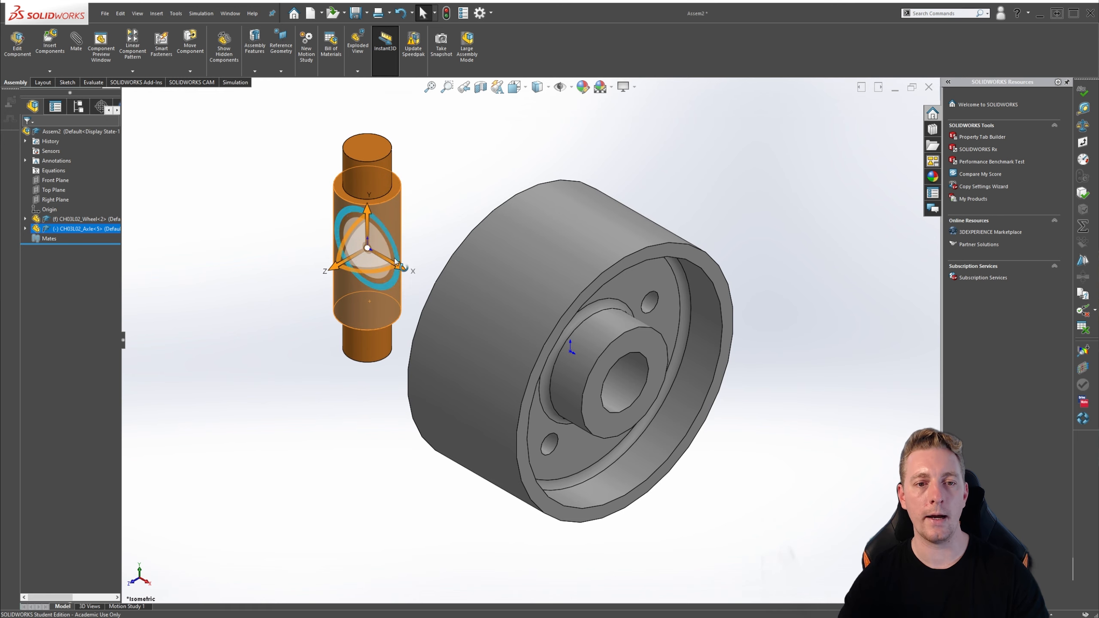
{"action": "left_click_drag", "start_coordinate": [396, 265], "coordinate": [365, 267]}
{"action": "left_click_drag", "start_coordinate": [323, 223], "coordinate": [342, 246]}
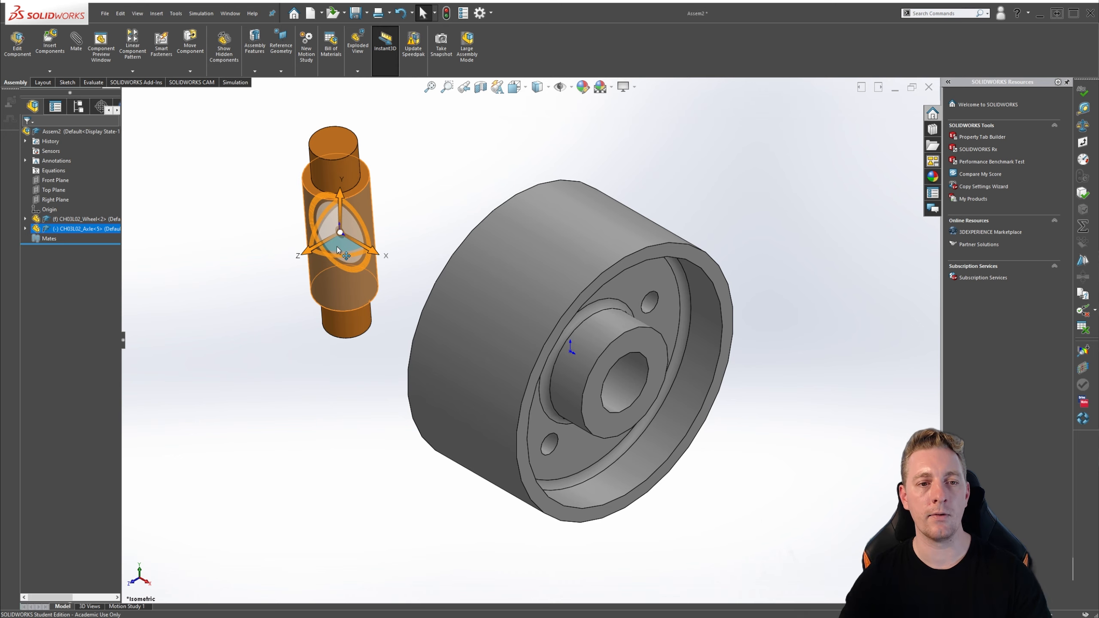
{"action": "mouse_move", "coordinate": [336, 246]}
{"action": "left_mouse_down"}
{"action": "mouse_move", "coordinate": [322, 303]}
{"action": "mouse_move", "coordinate": [340, 255]}
{"action": "mouse_move", "coordinate": [255, 275]}
{"action": "mouse_move", "coordinate": [309, 298]}
{"action": "mouse_move", "coordinate": [303, 286]}
{"action": "mouse_move", "coordinate": [370, 245]}
{"action": "mouse_move", "coordinate": [370, 281]}
{"action": "mouse_move", "coordinate": [365, 248]}
{"action": "mouse_move", "coordinate": [327, 251]}
{"action": "left_mouse_up"}
{"action": "left_click", "coordinate": [849, 404]}
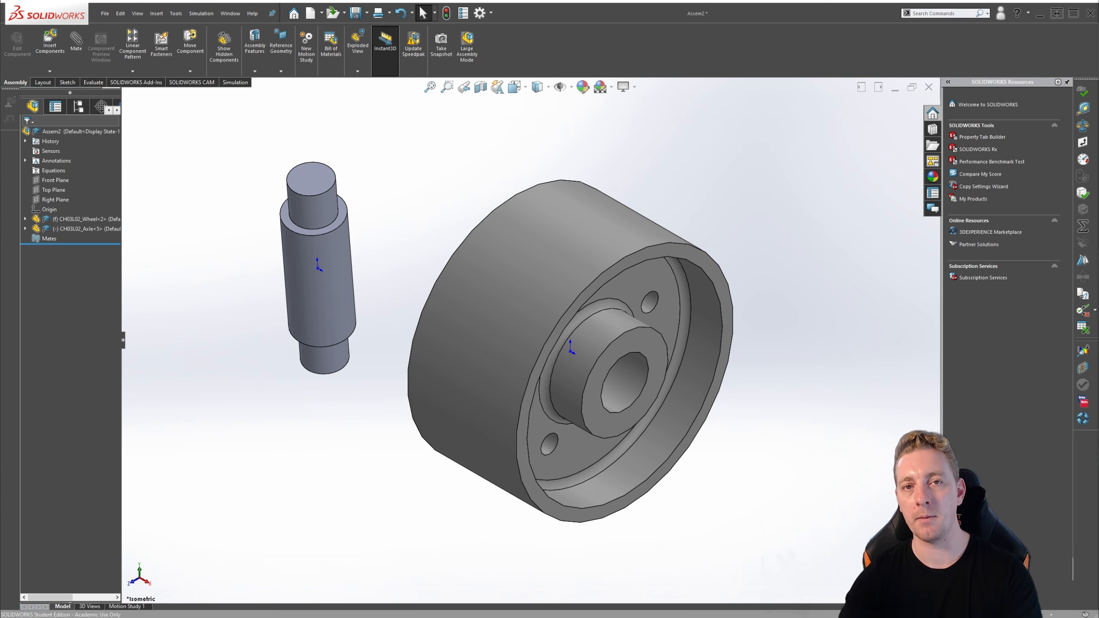
Insert CH03L02_Plate.SLDPRT and CH03L02_Support.SLDPRT together, placing the plate beside the wheel and the support above the plate.
{"action": "left_click", "coordinate": [51, 41]}
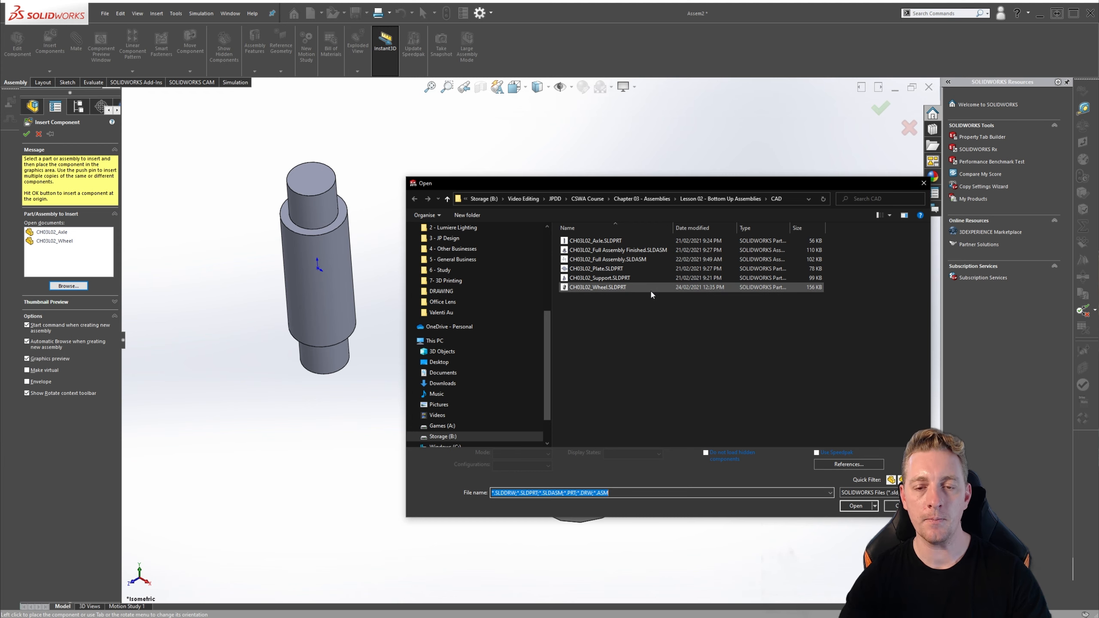
{"action": "left_click", "coordinate": [599, 269]}
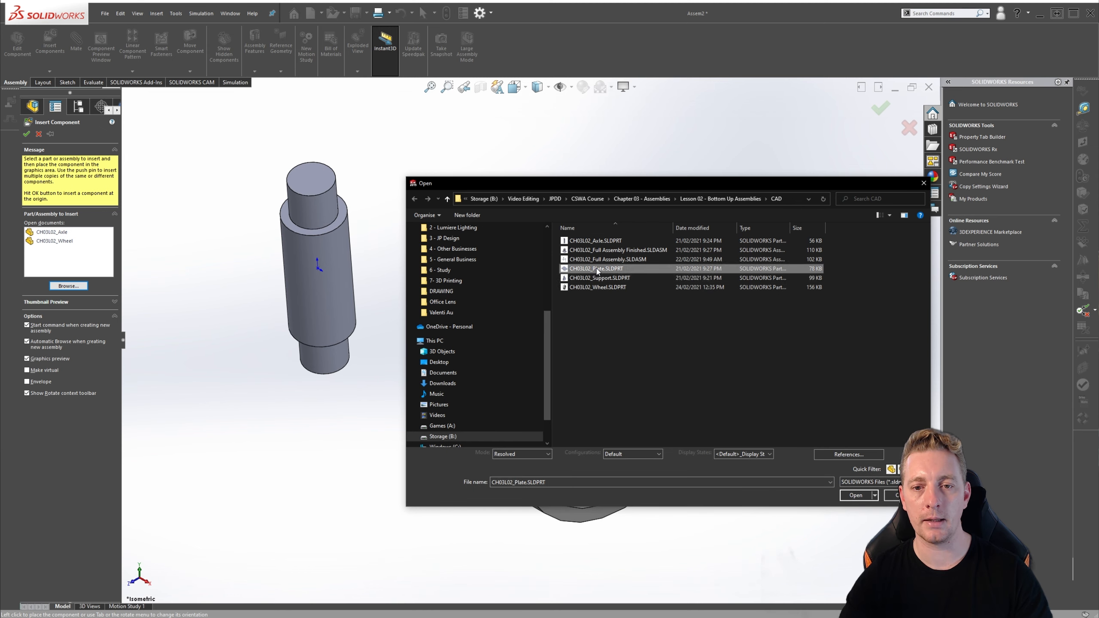
{"action": "left_click", "coordinate": [606, 279], "text": "ctrl"}
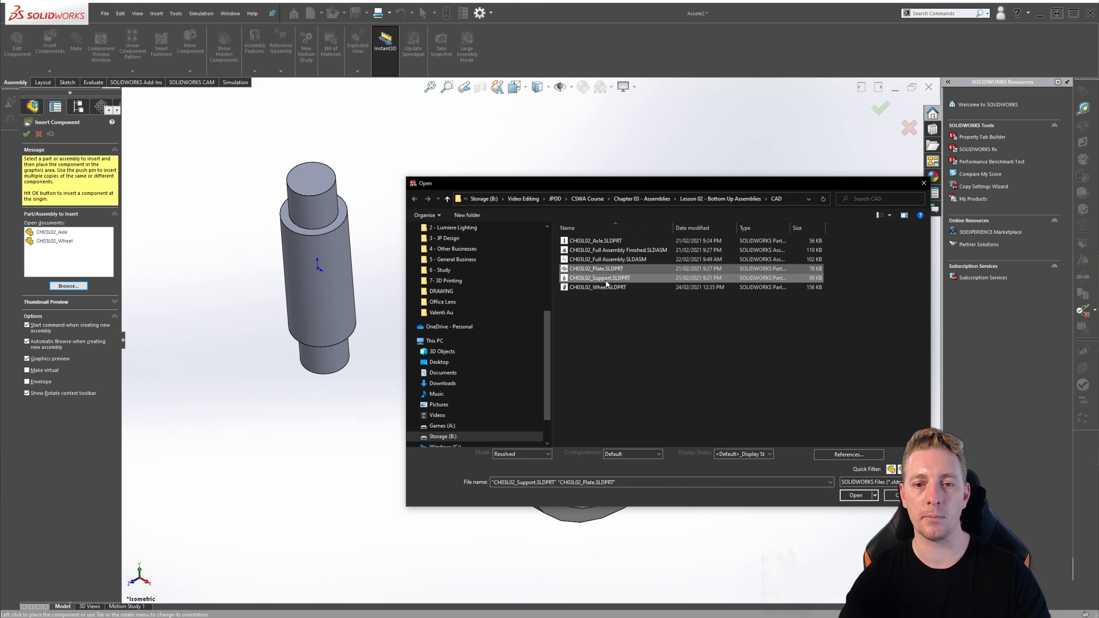
{"action": "left_click", "coordinate": [855, 495]}
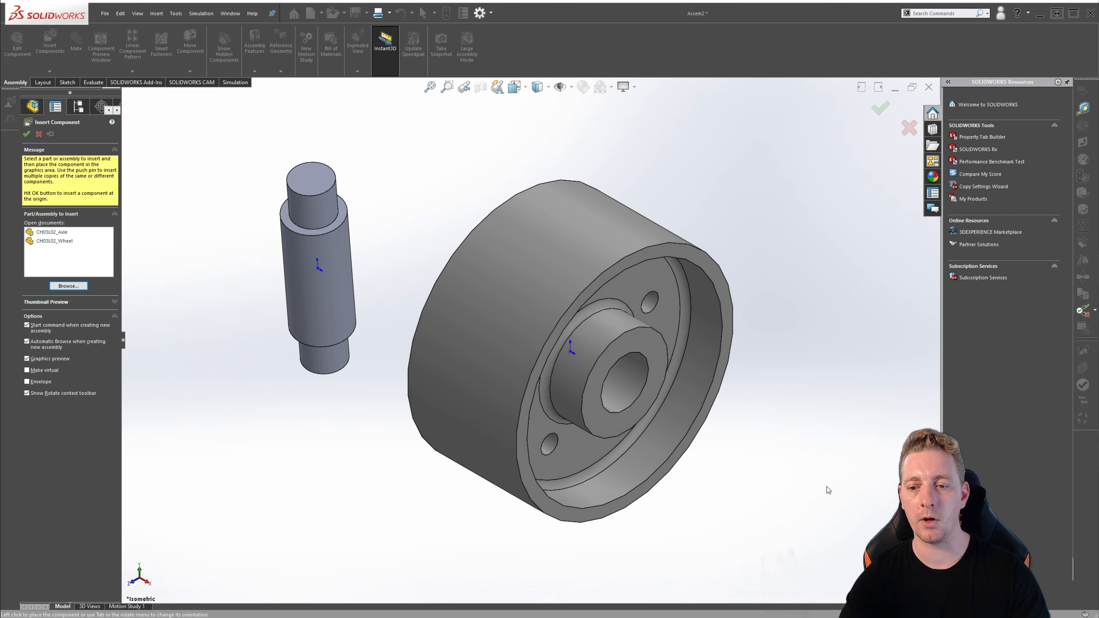
{"action": "middle_click_drag", "start_coordinate": [741, 429], "coordinate": [667, 323]}
{"action": "left_click", "coordinate": [712, 321]}
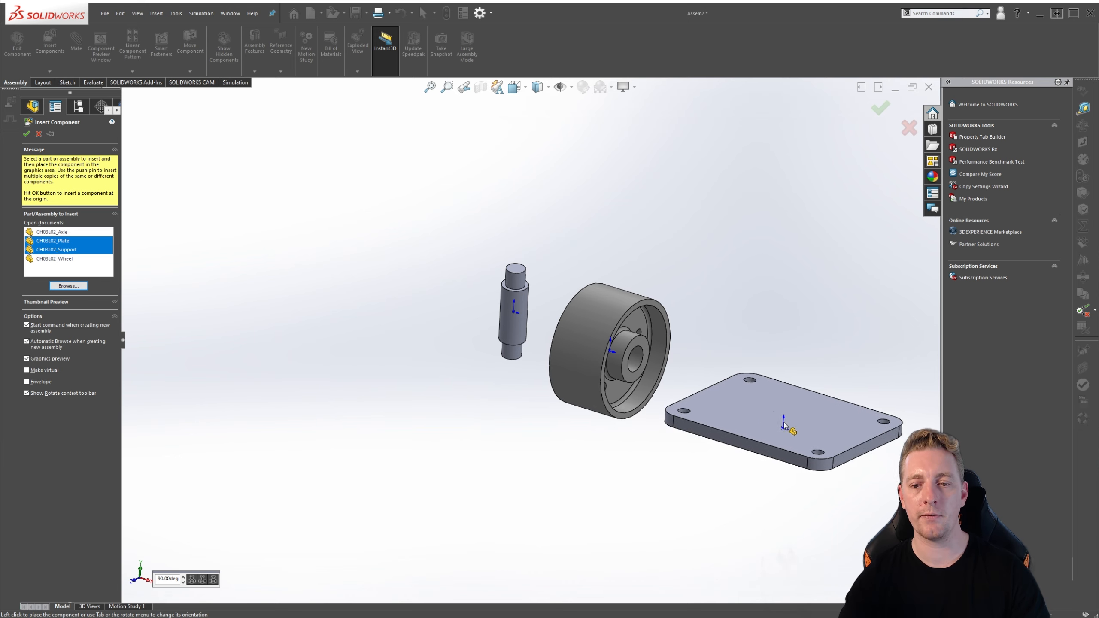
{"action": "left_click", "coordinate": [790, 430]}
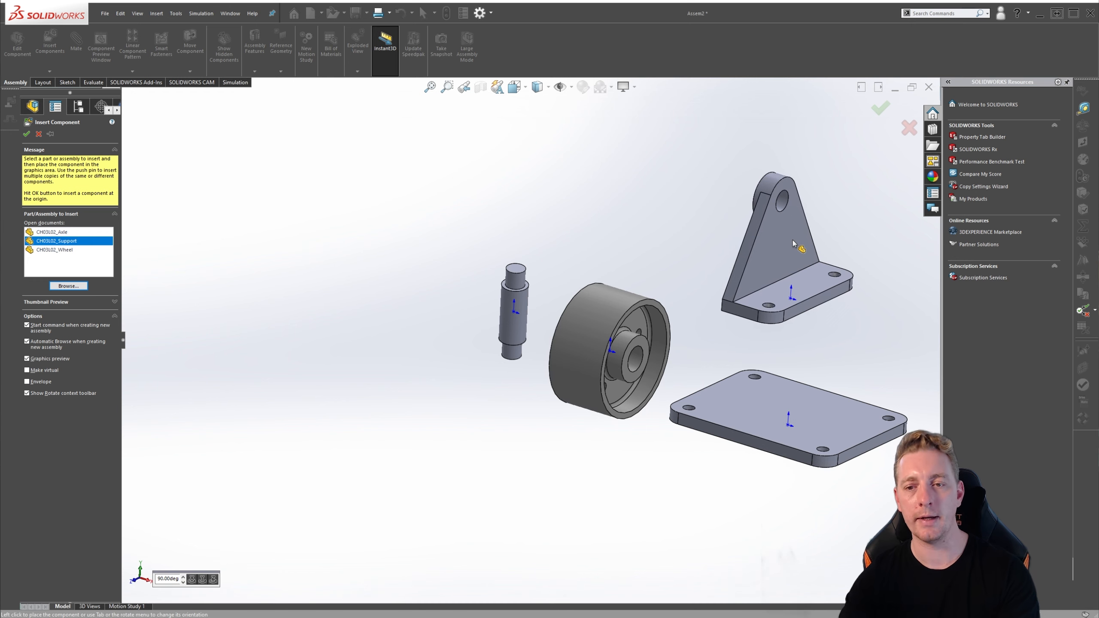
{"action": "left_click", "coordinate": [792, 244]}
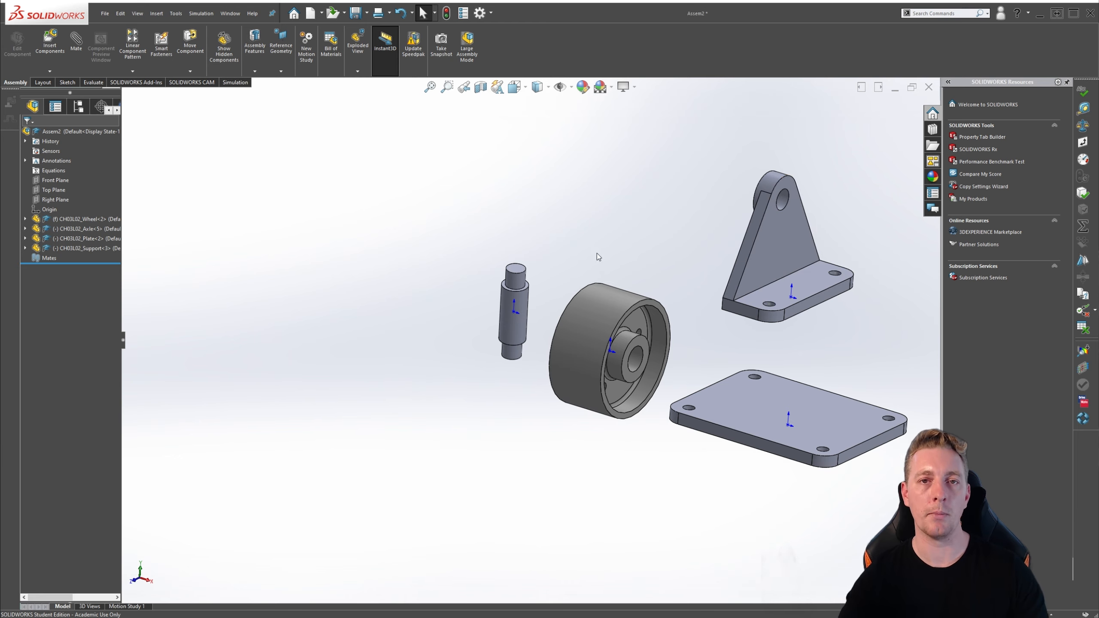
{"action": "key", "text": "ctrl+7"}
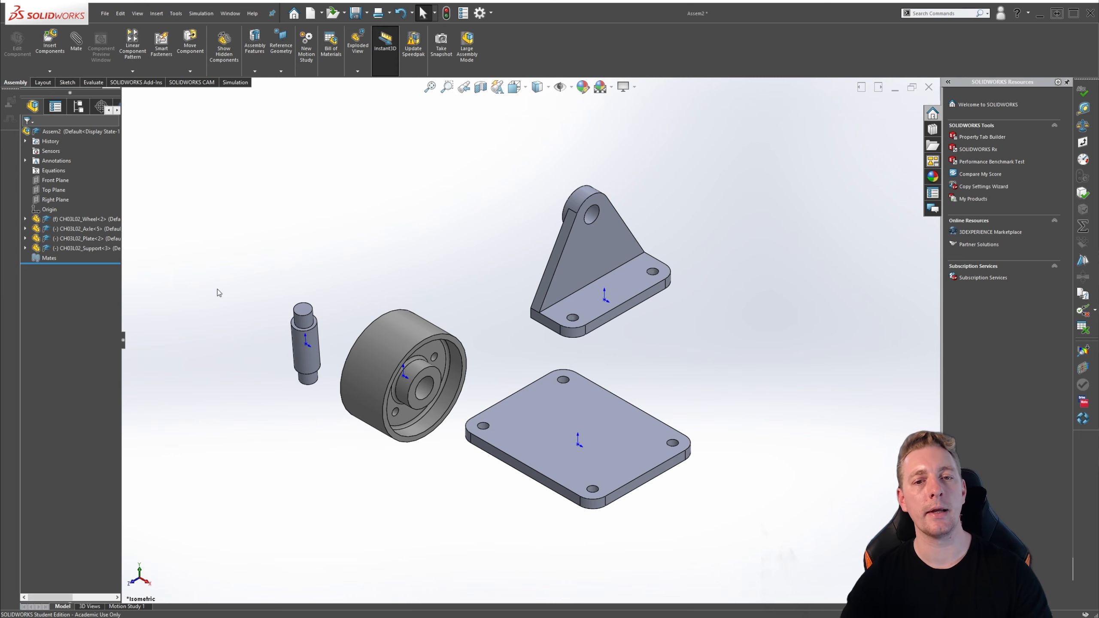
Add a second instance of the CH03L02_Support component above the wheel by copying the existing one.
{"action": "left_click", "coordinate": [76, 249]}
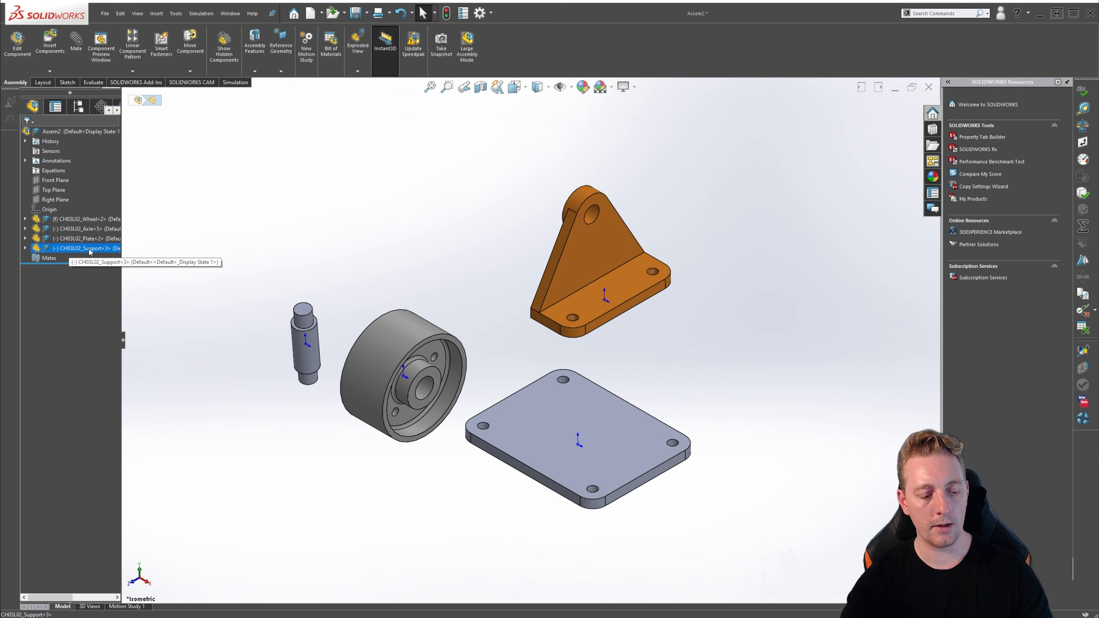
{"action": "left_click_drag", "start_coordinate": [84, 252], "coordinate": [435, 184]}
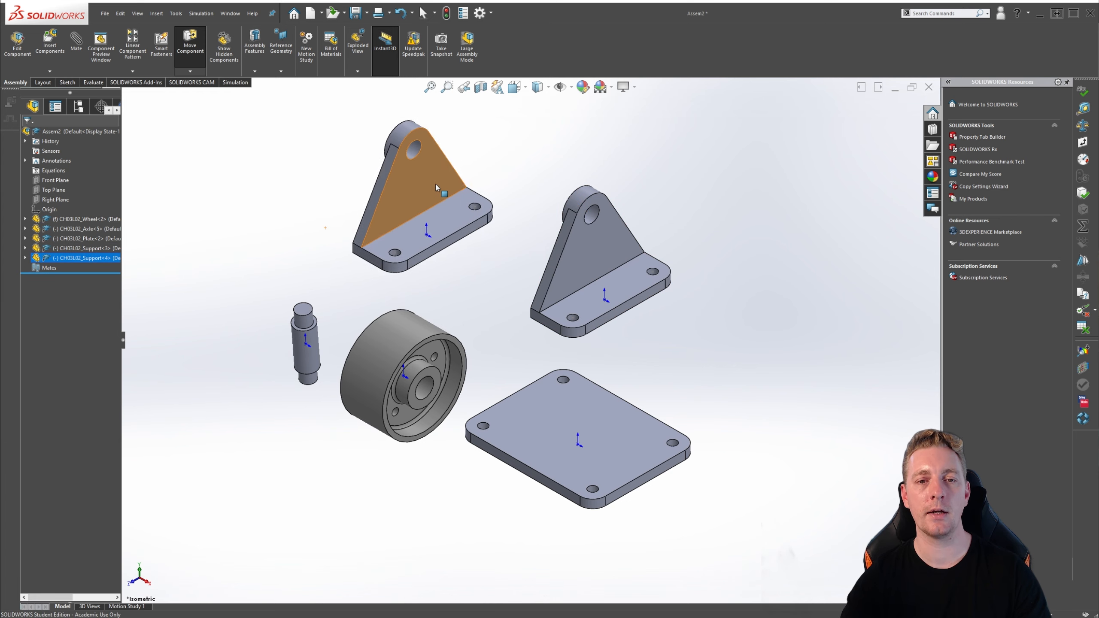
{"action": "left_click", "coordinate": [166, 304]}
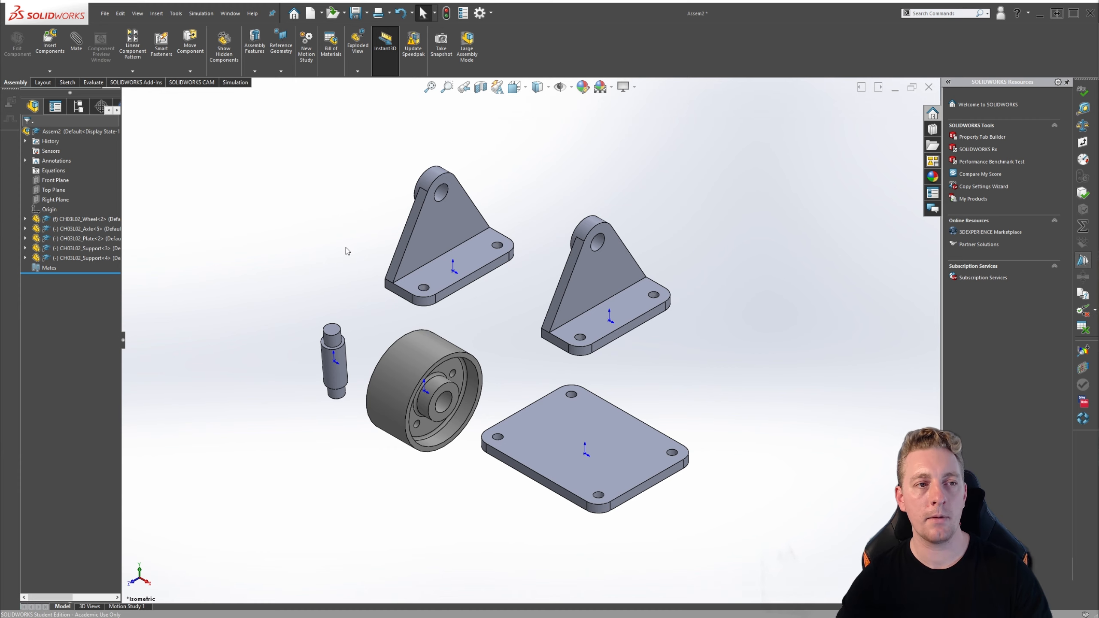
{"action": "left_click", "coordinate": [77, 46]}
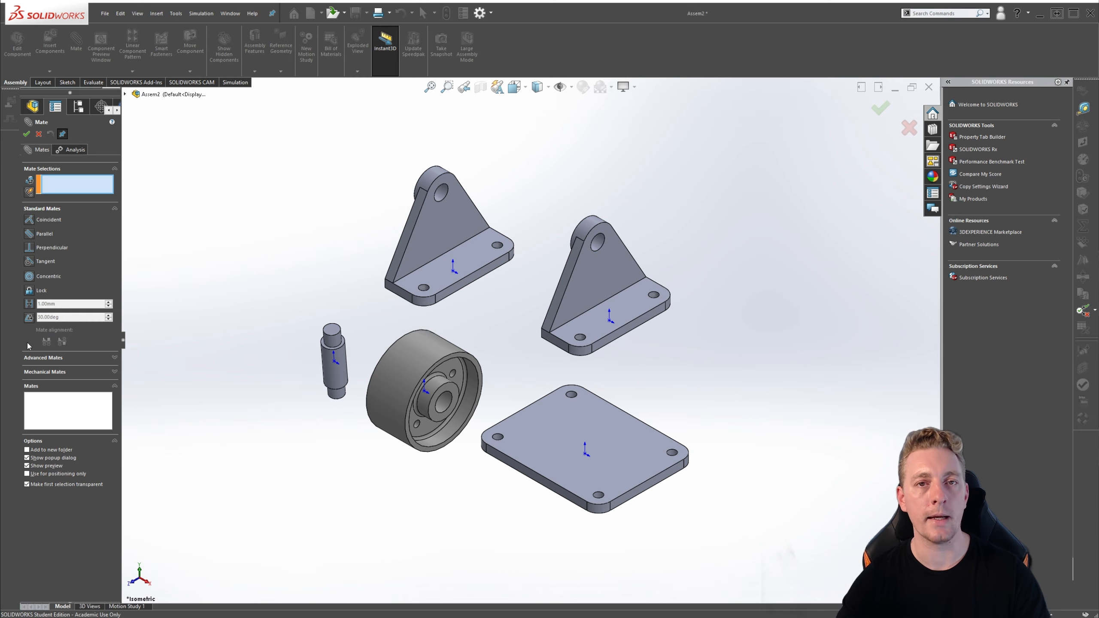
{"action": "key", "text": "Escape"}
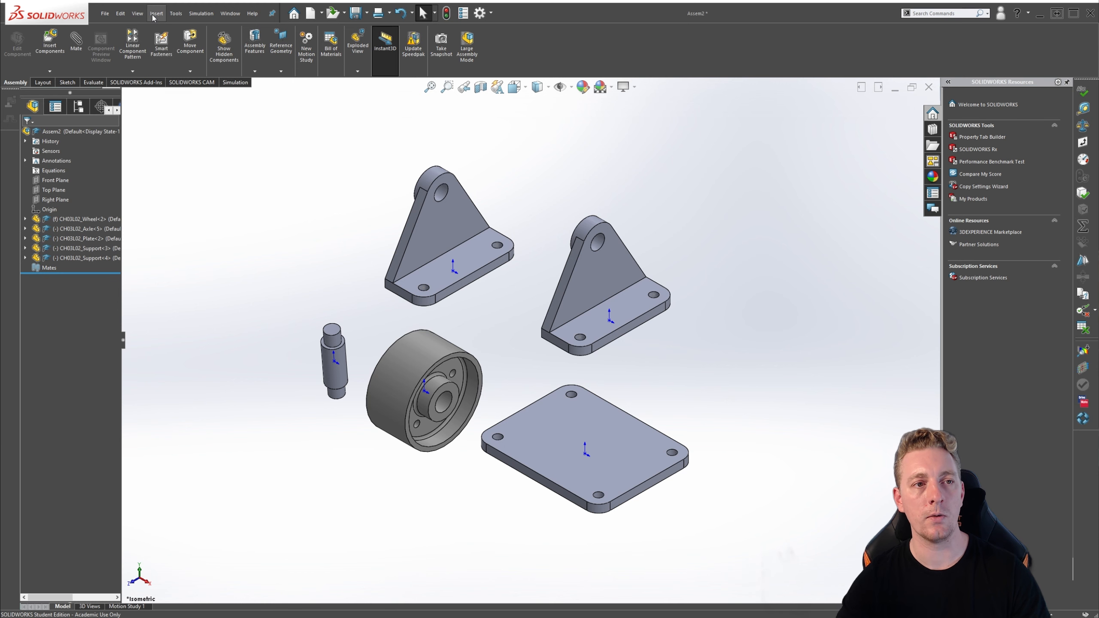
{"action": "left_click", "coordinate": [156, 14]}
{"action": "left_click", "coordinate": [169, 41]}
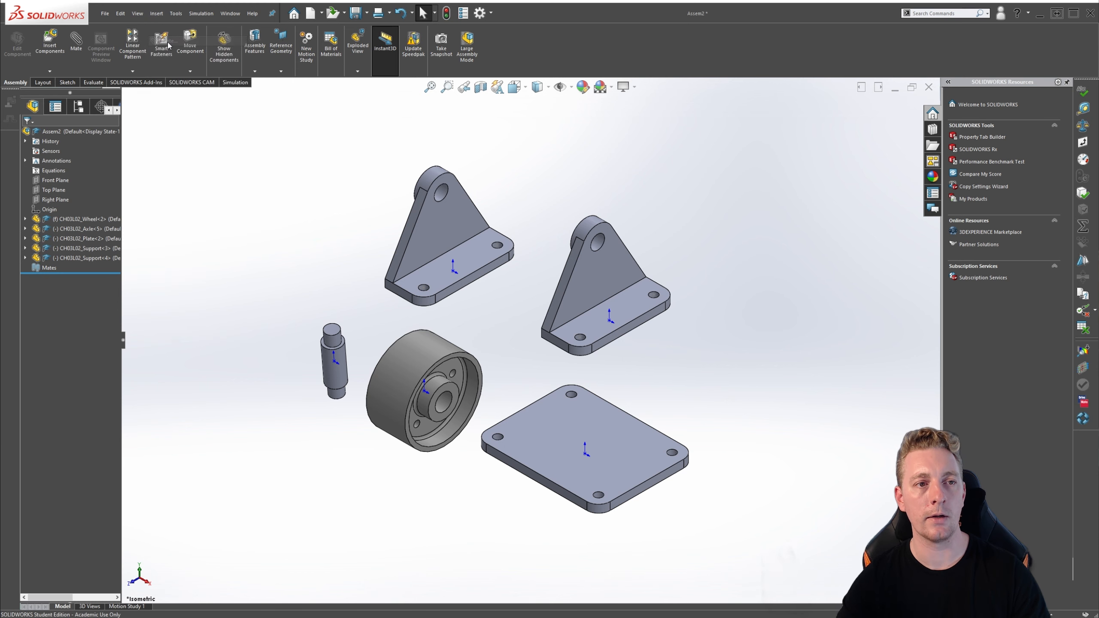
{"action": "left_click", "coordinate": [38, 134]}
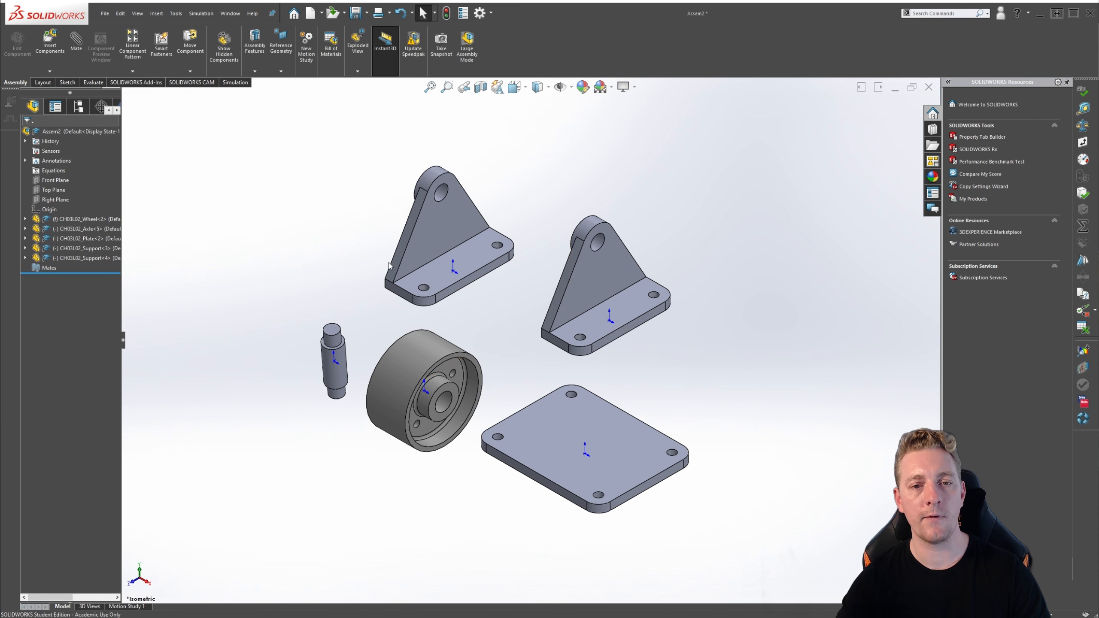
Open Mate from a face of the support above the wheel, remove that face from the selection, and review the advanced and mechanical mate types.
{"action": "left_click", "coordinate": [446, 225]}
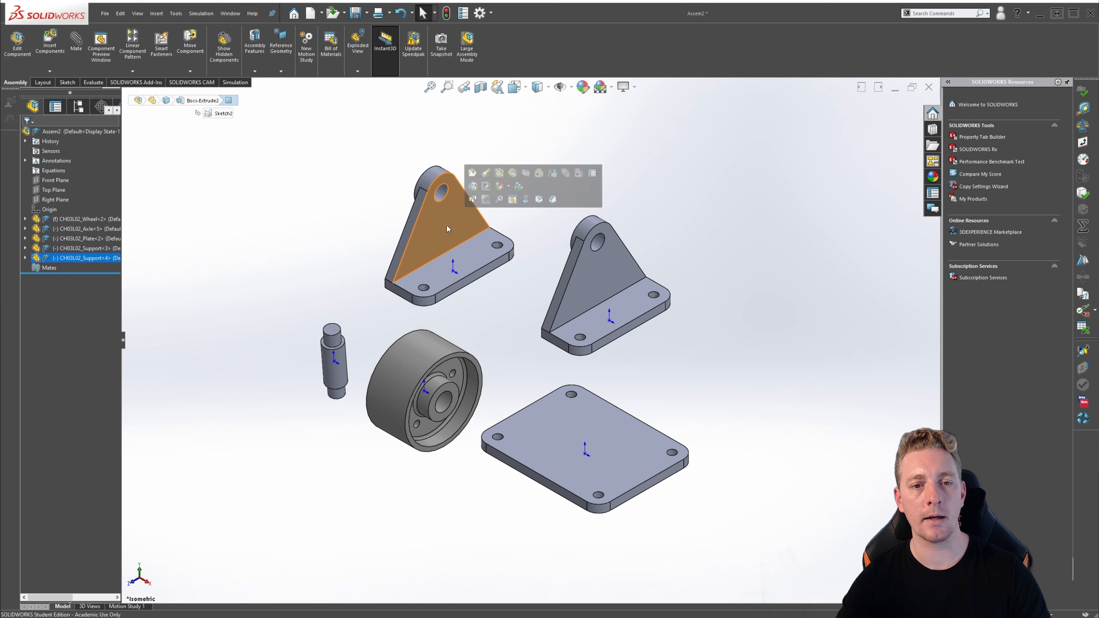
{"action": "left_click", "coordinate": [565, 174]}
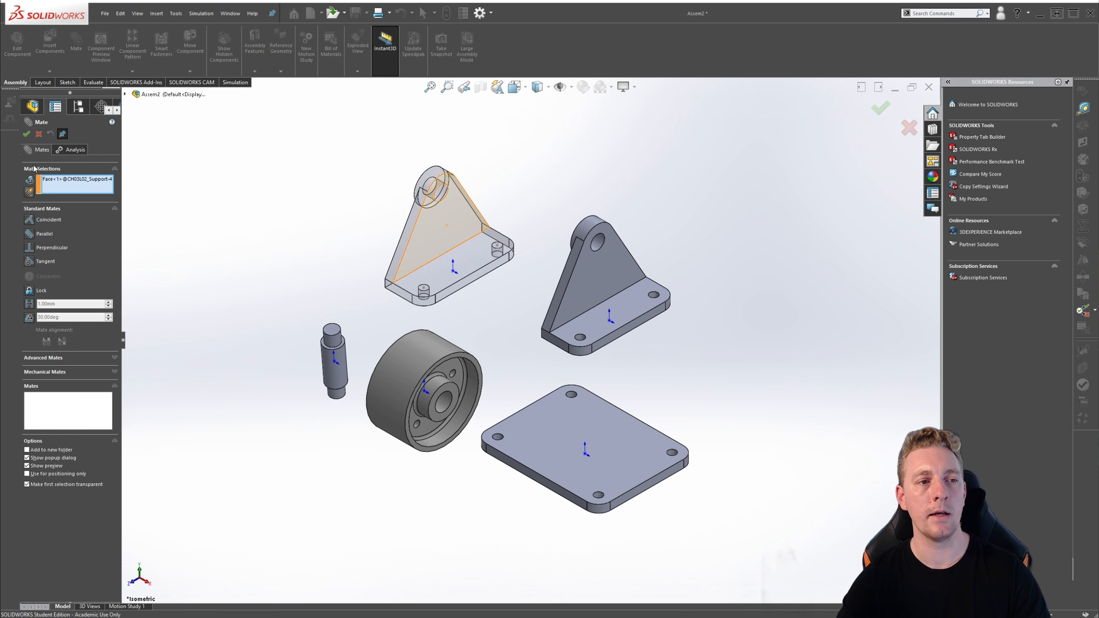
{"action": "left_click", "coordinate": [54, 181]}
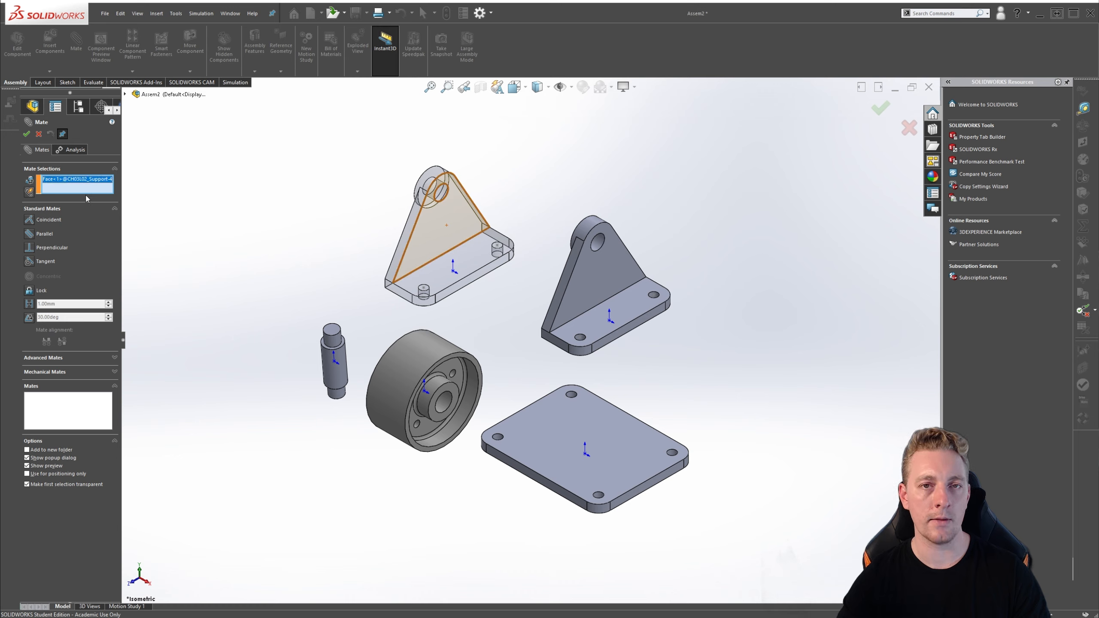
{"action": "right_click", "coordinate": [54, 179]}
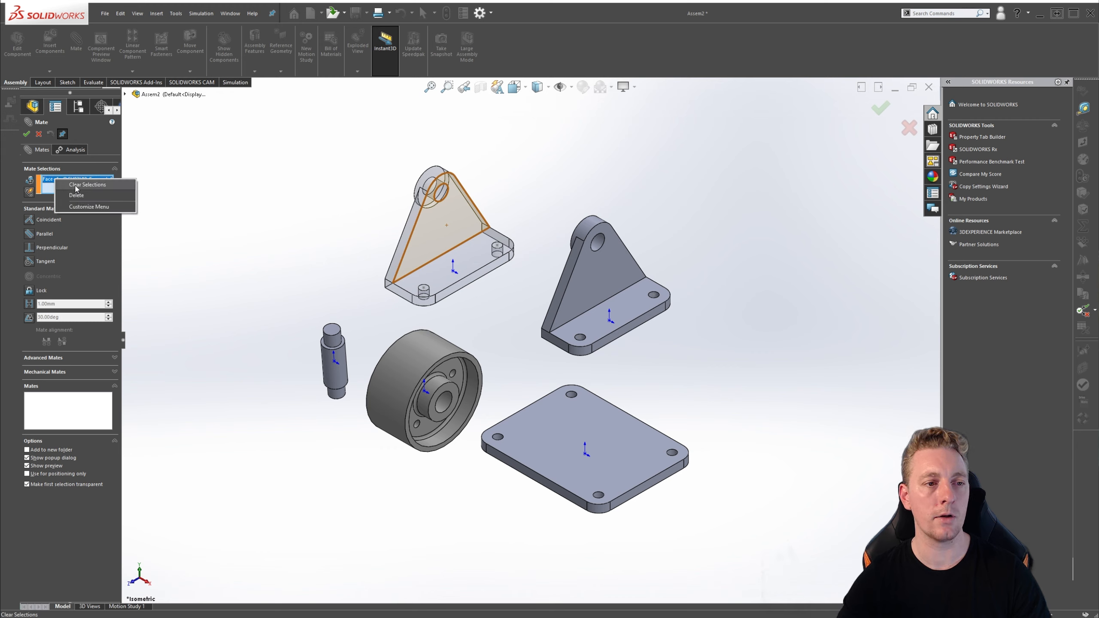
{"action": "left_click", "coordinate": [77, 195]}
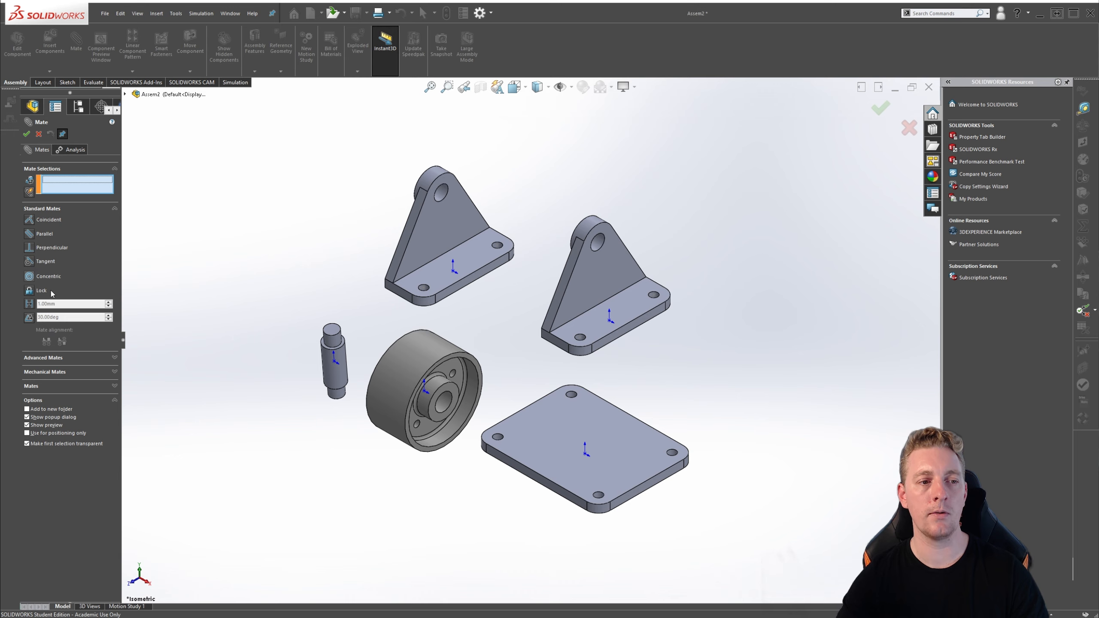
{"action": "left_click", "coordinate": [92, 359]}
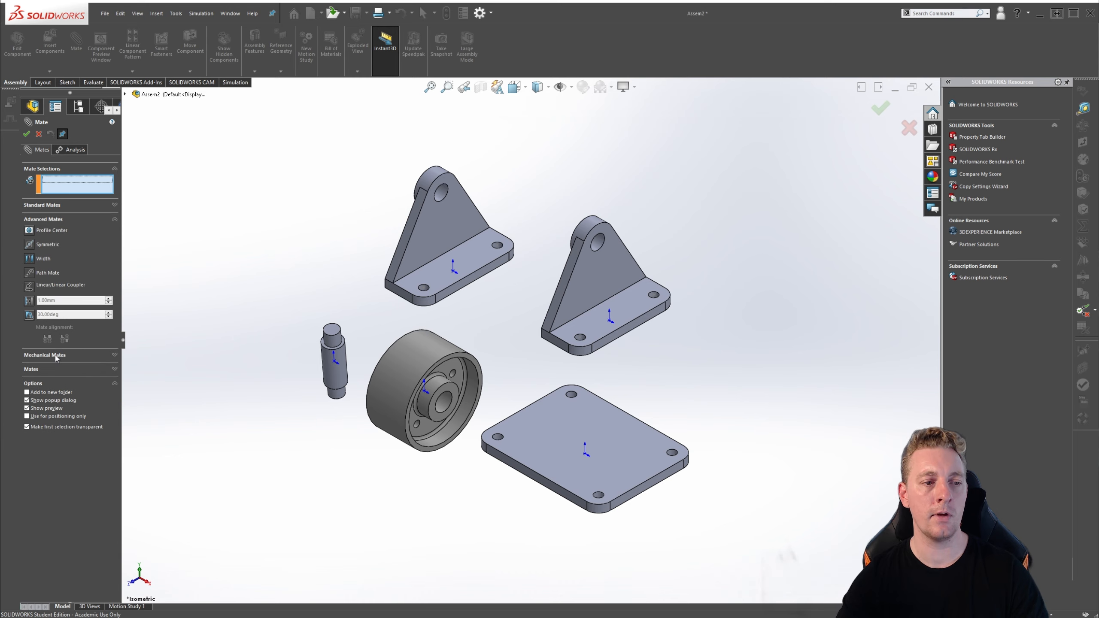
{"action": "left_click", "coordinate": [75, 354]}
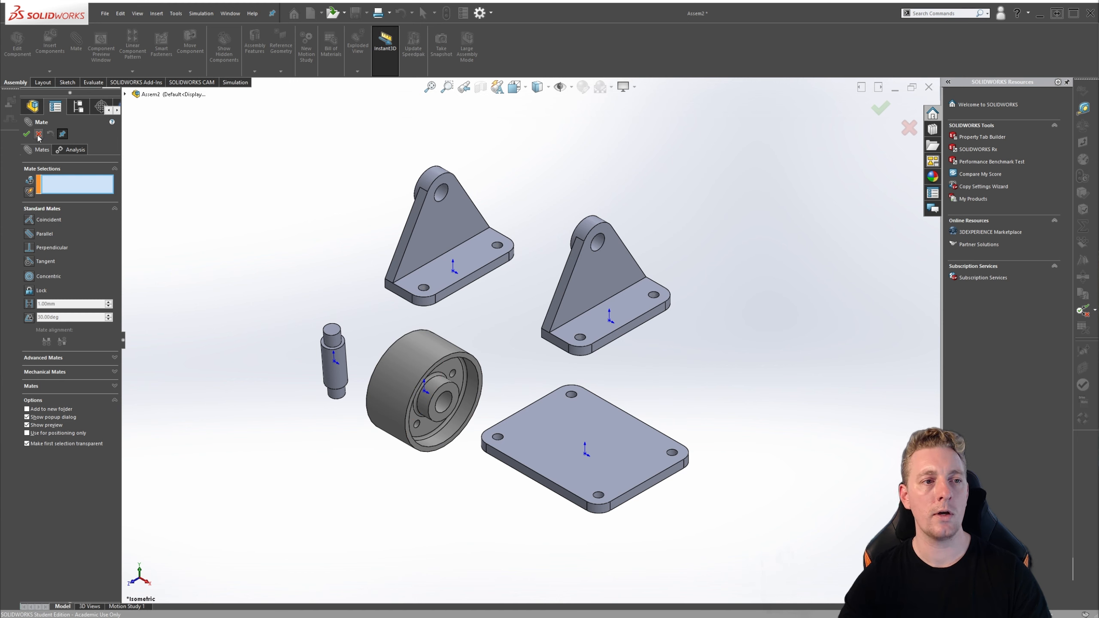
{"action": "key", "text": "Escape"}
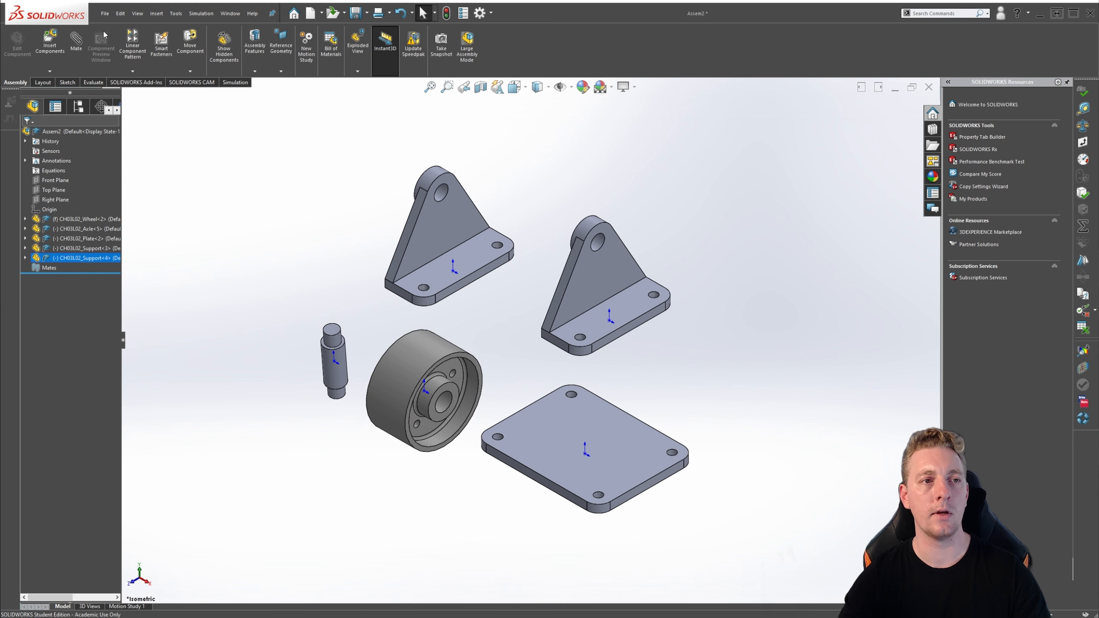
{"action": "left_click", "coordinate": [105, 13]}
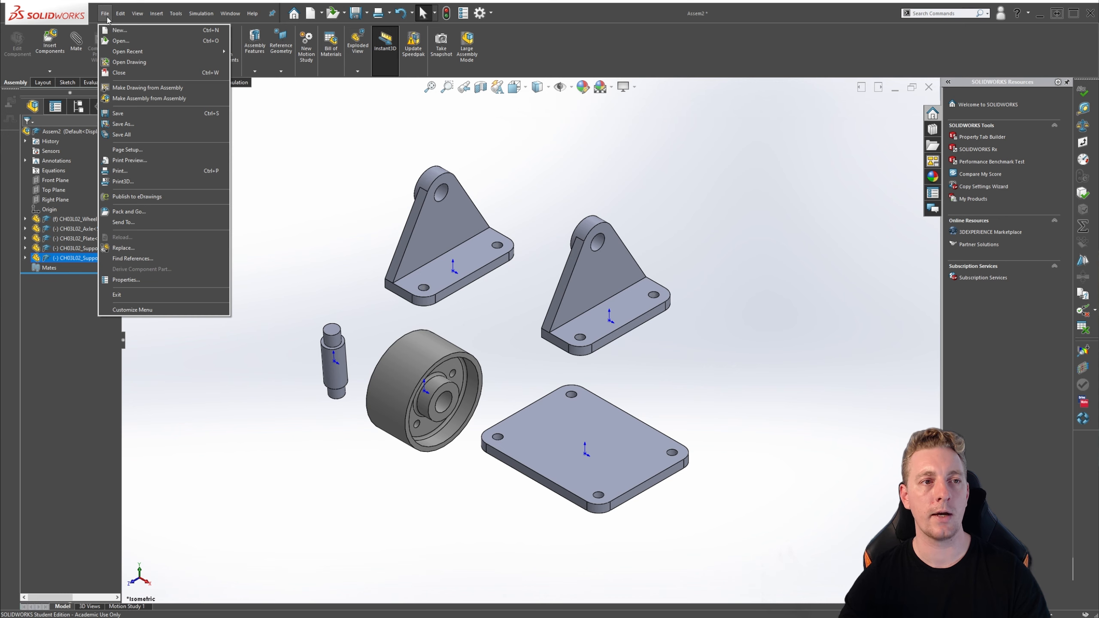
{"action": "left_click", "coordinate": [120, 41]}
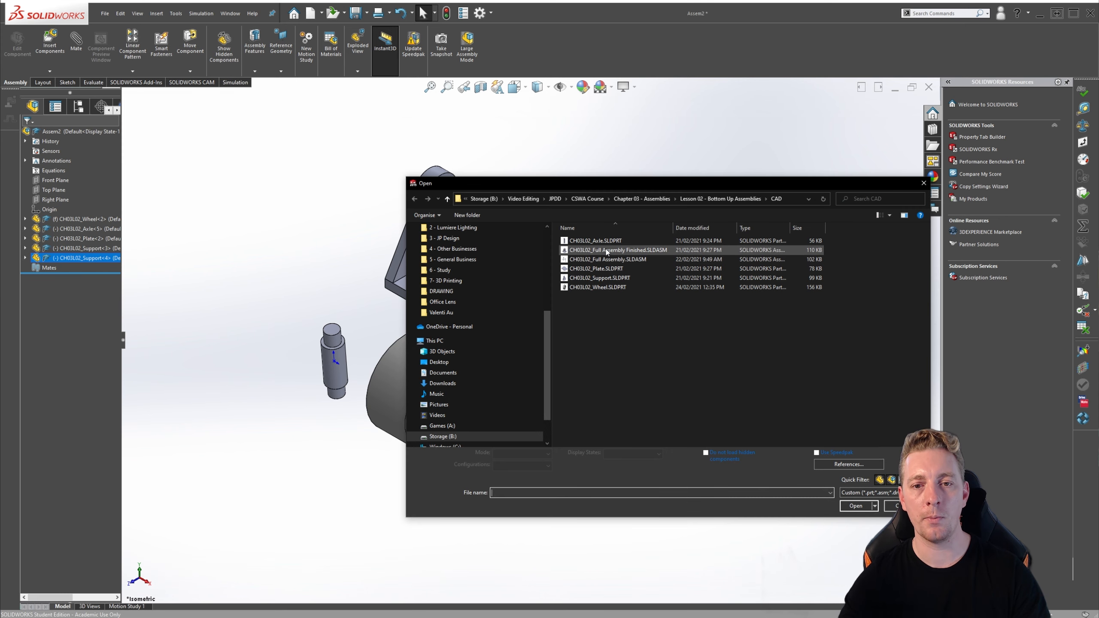
{"action": "left_click", "coordinate": [609, 259]}
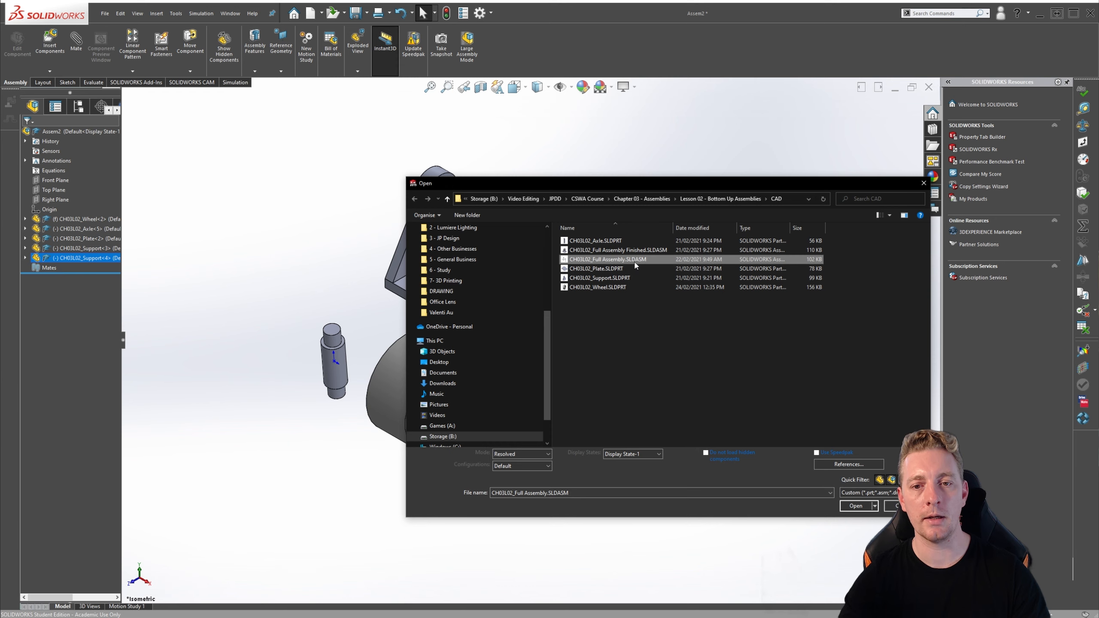
{"action": "key", "text": "Escape"}
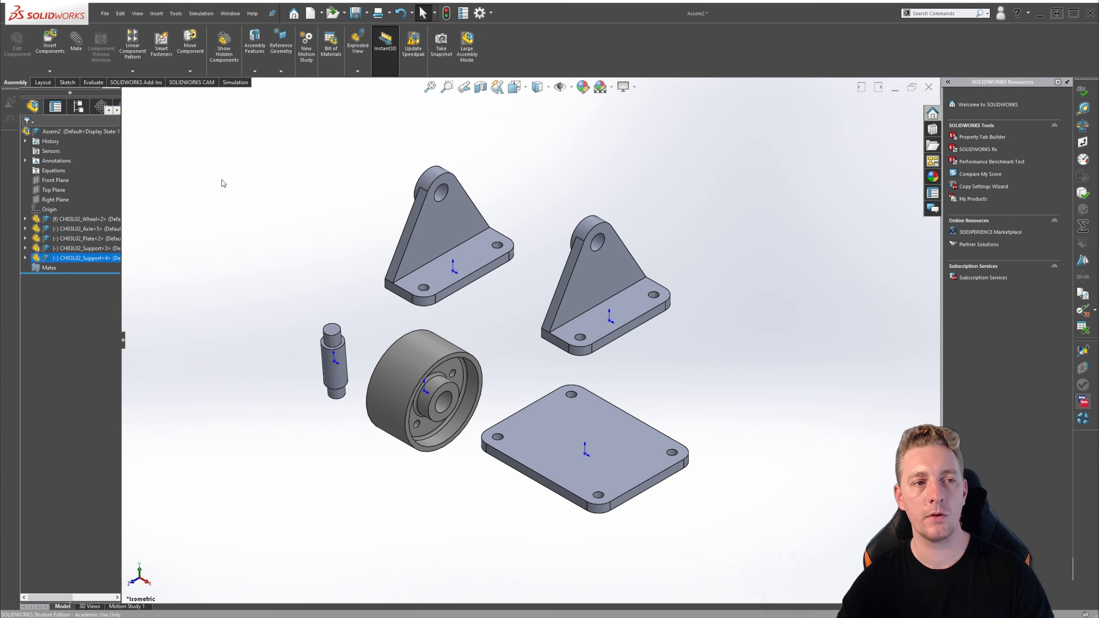
Add a concentric mate between the axle's central cylindrical face and the wheel's bore.
{"action": "left_click", "coordinate": [84, 37]}
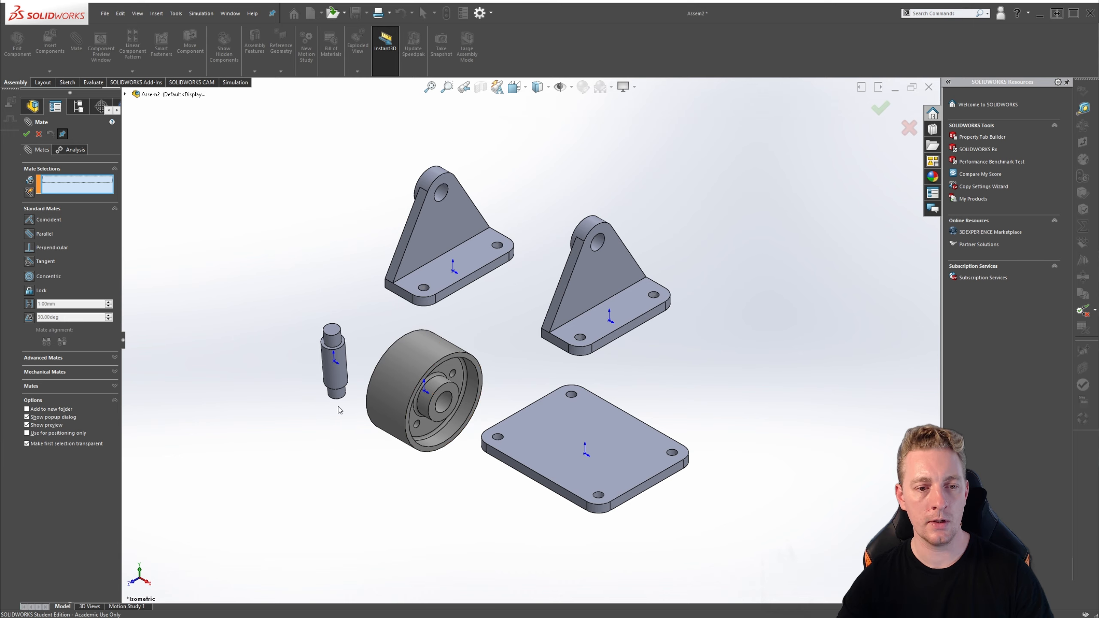
{"action": "left_click", "coordinate": [341, 369]}
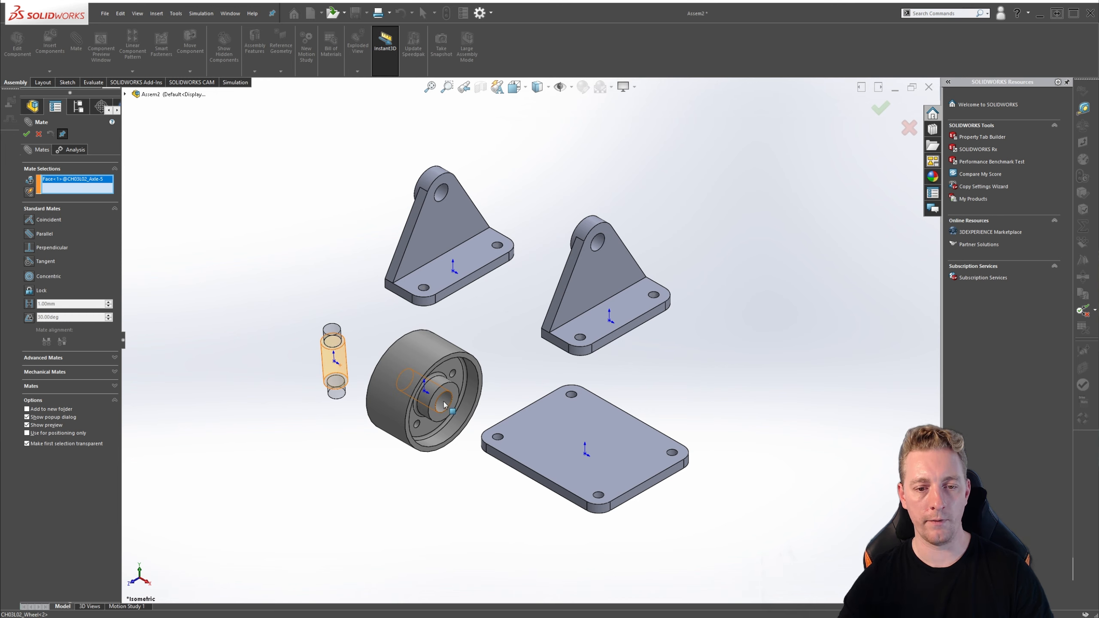
{"action": "left_click", "coordinate": [444, 405]}
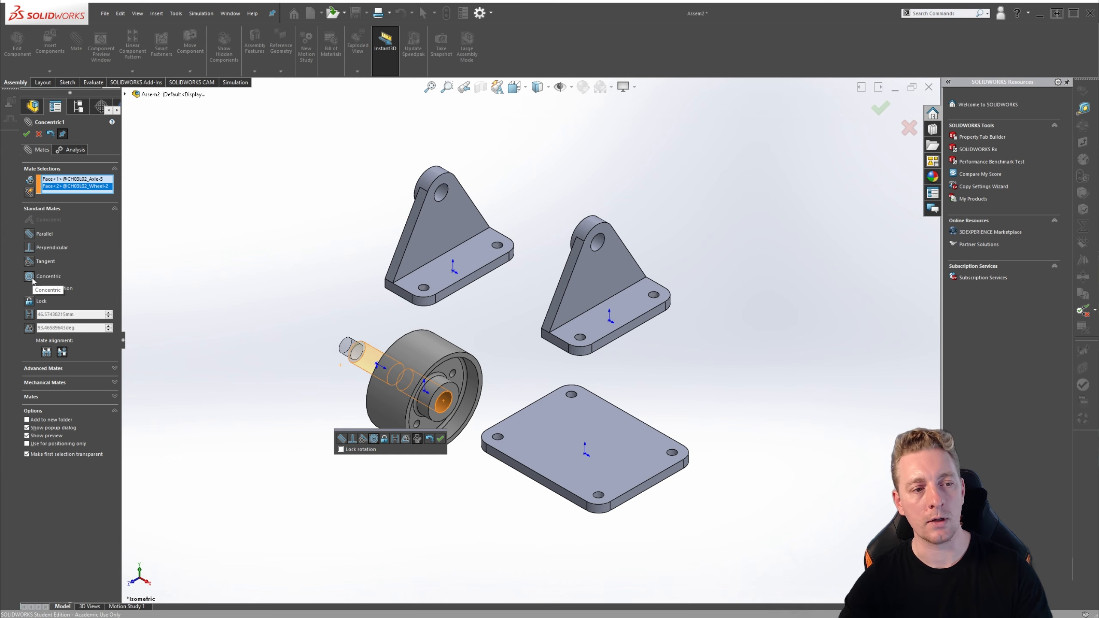
{"action": "left_click", "coordinate": [440, 440]}
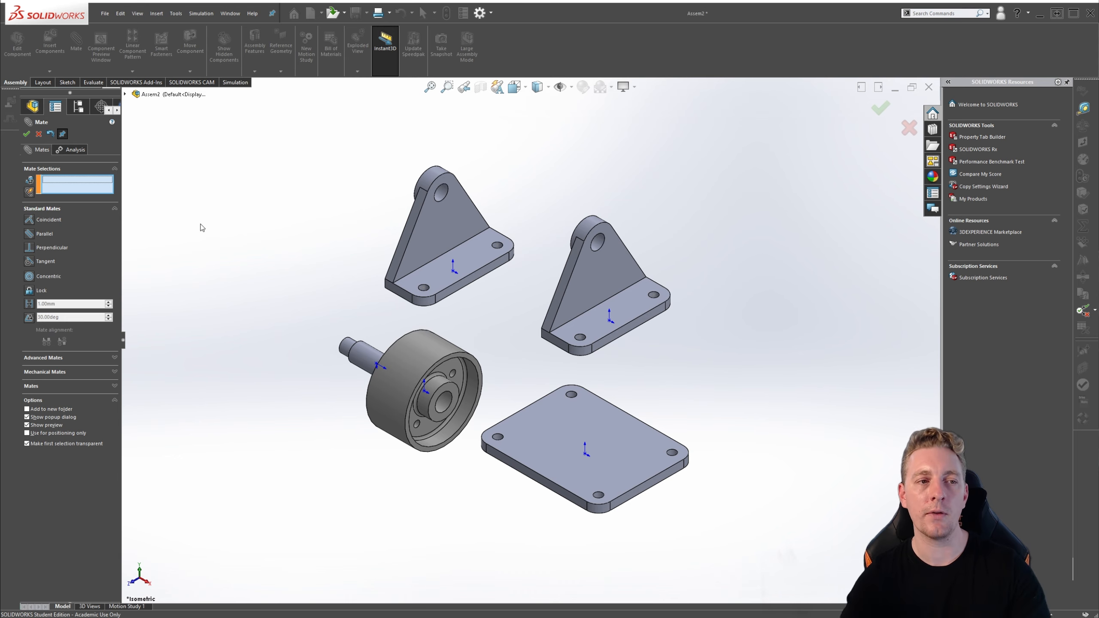
{"action": "left_click", "coordinate": [27, 135]}
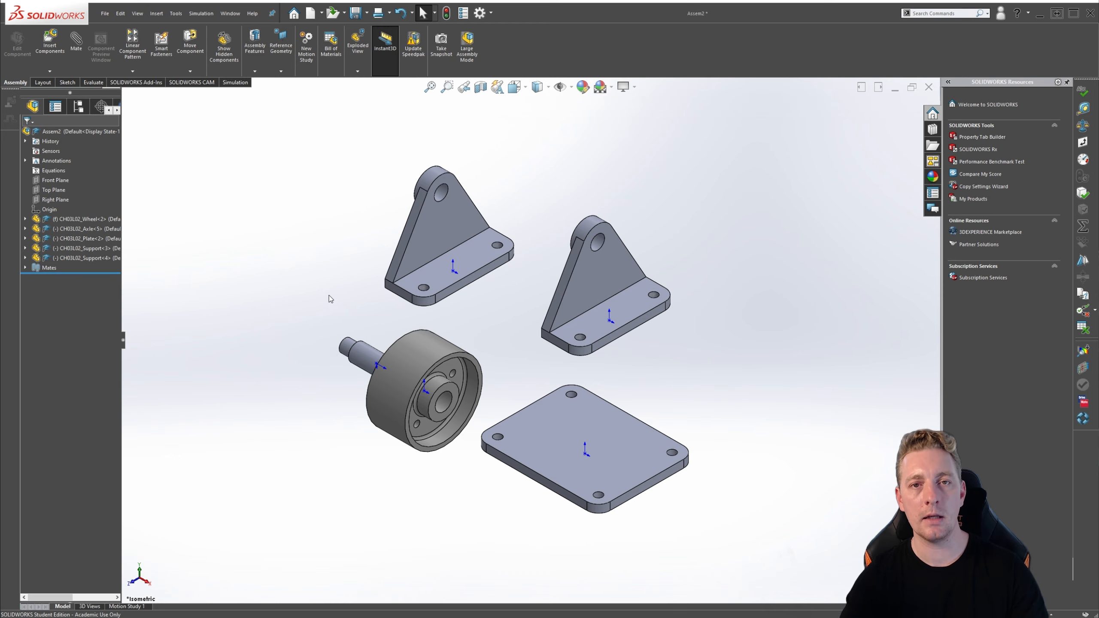
Add a coincident mate between the axle's shoulder face and the flat end face of the wheel hub.
{"action": "left_click", "coordinate": [75, 43]}
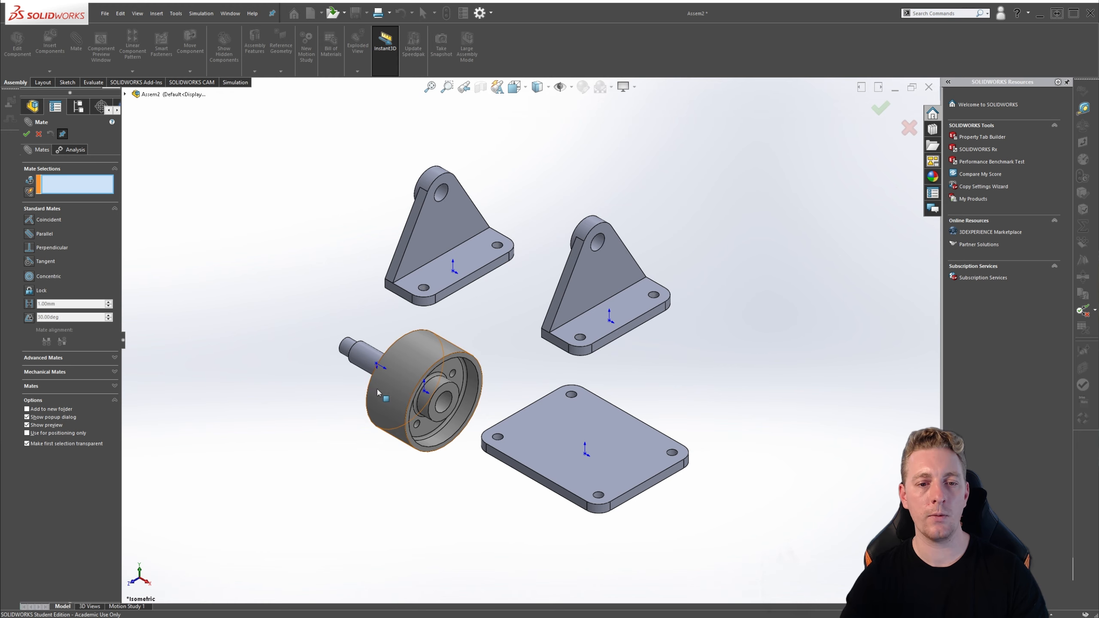
{"action": "middle_click_drag", "start_coordinate": [331, 390], "coordinate": [453, 393]}
{"action": "scroll", "coordinate": [453, 393], "scroll_direction": "up", "scroll_amount": 2}
{"action": "scroll", "coordinate": [546, 323], "scroll_direction": "down", "scroll_amount": 5}
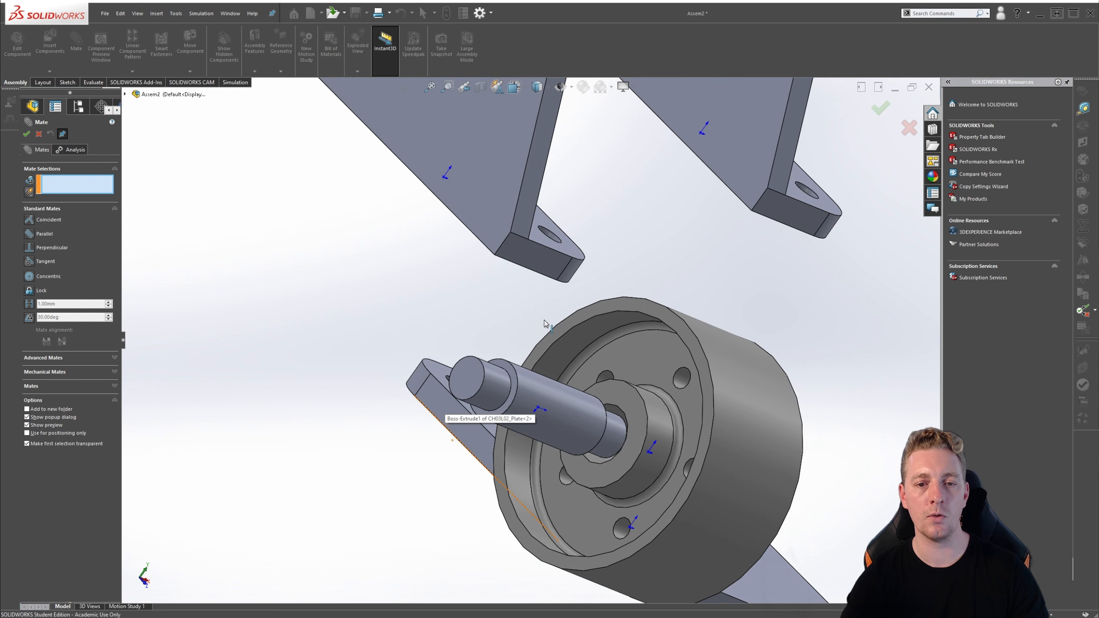
{"action": "left_click", "coordinate": [513, 376]}
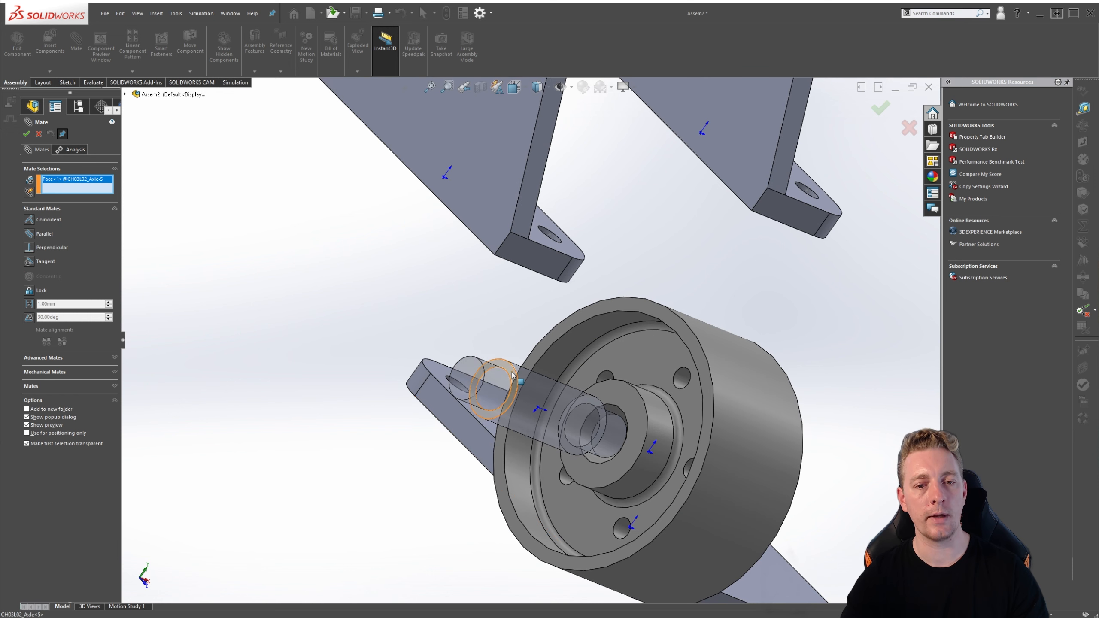
{"action": "left_click", "coordinate": [629, 403]}
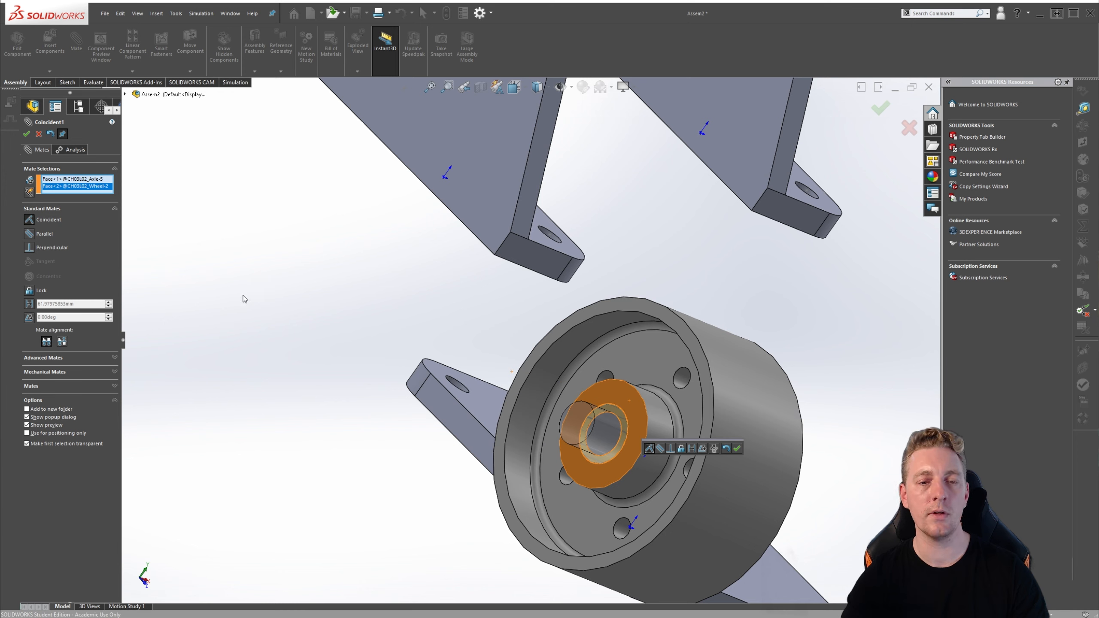
{"action": "left_click", "coordinate": [736, 449]}
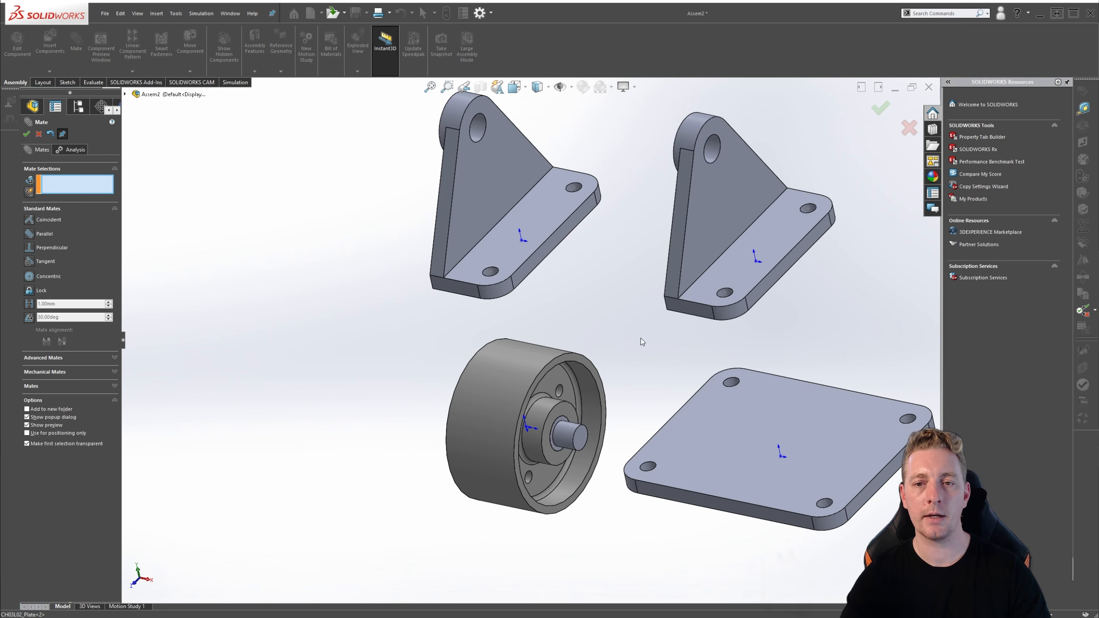
Add a coincident mate between the boss face of the support above the wheel and the near end face of the wheel hub.
{"action": "middle_click_drag", "start_coordinate": [642, 336], "coordinate": [705, 326]}
{"action": "left_click", "coordinate": [658, 92]}
{"action": "key", "text": "ctrl+7"}
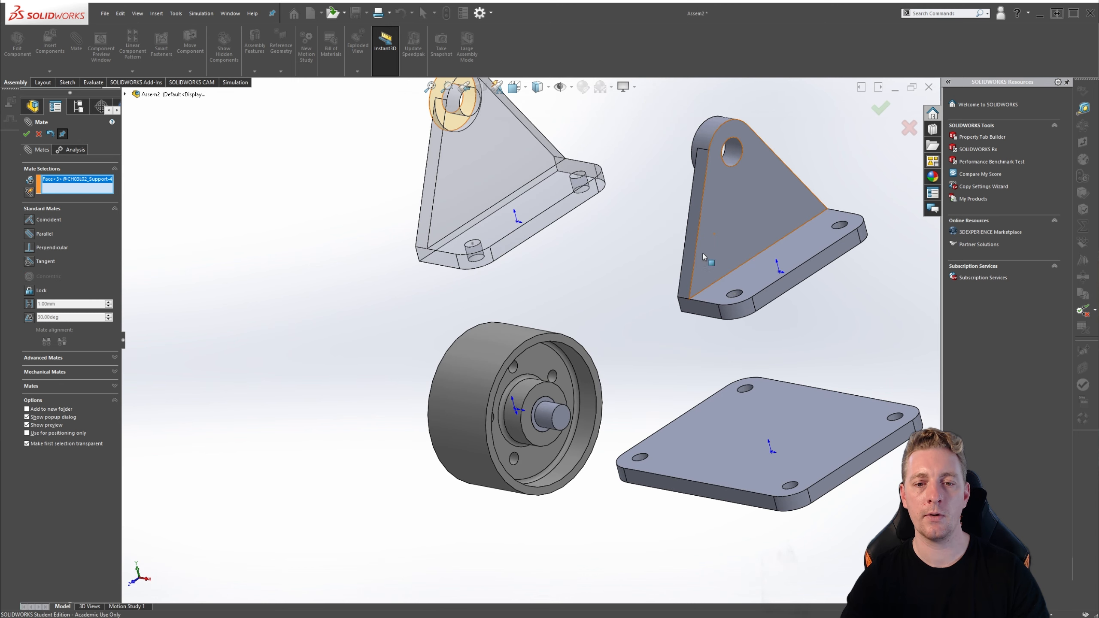
{"action": "left_click", "coordinate": [549, 390]}
{"action": "left_click", "coordinate": [745, 437]}
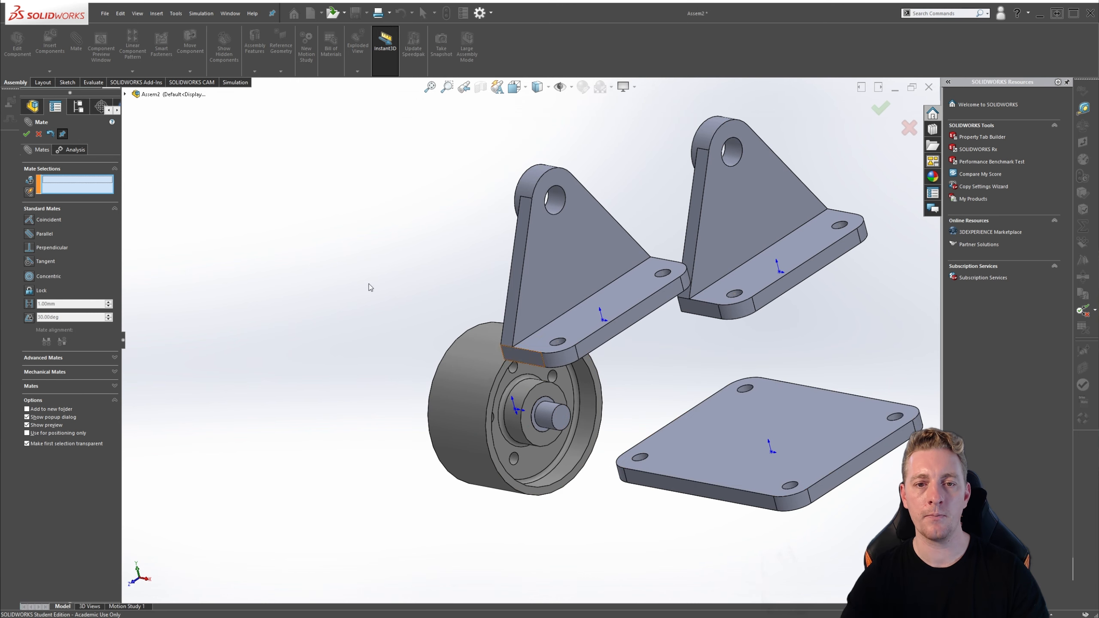
Try a concentric mate between the hole of the support nearest the wheel and the axle's protruding end, and undo it.
{"action": "middle_click_drag", "start_coordinate": [369, 284], "coordinate": [519, 222]}
{"action": "key", "text": "ctrl+7"}
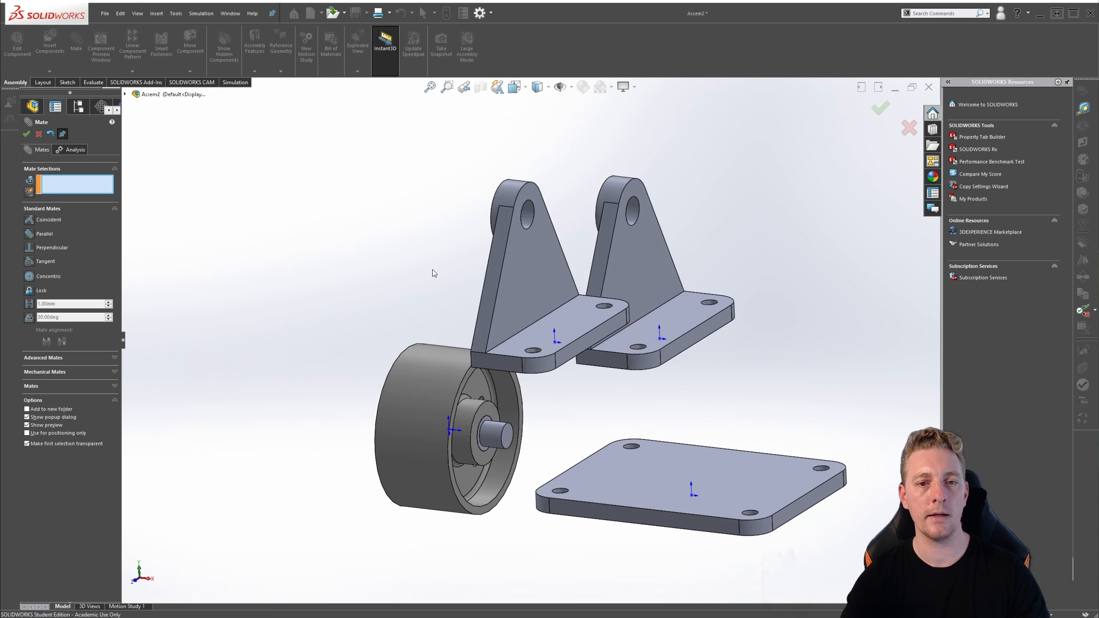
{"action": "left_click", "coordinate": [528, 216]}
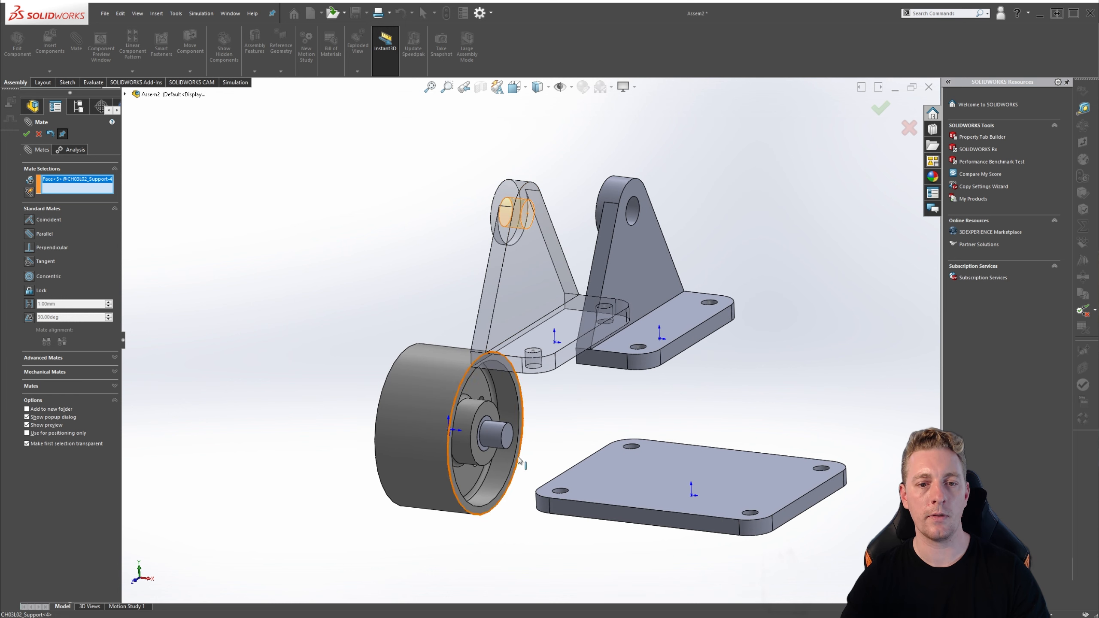
{"action": "left_click", "coordinate": [496, 435]}
{"action": "left_click", "coordinate": [558, 497]}
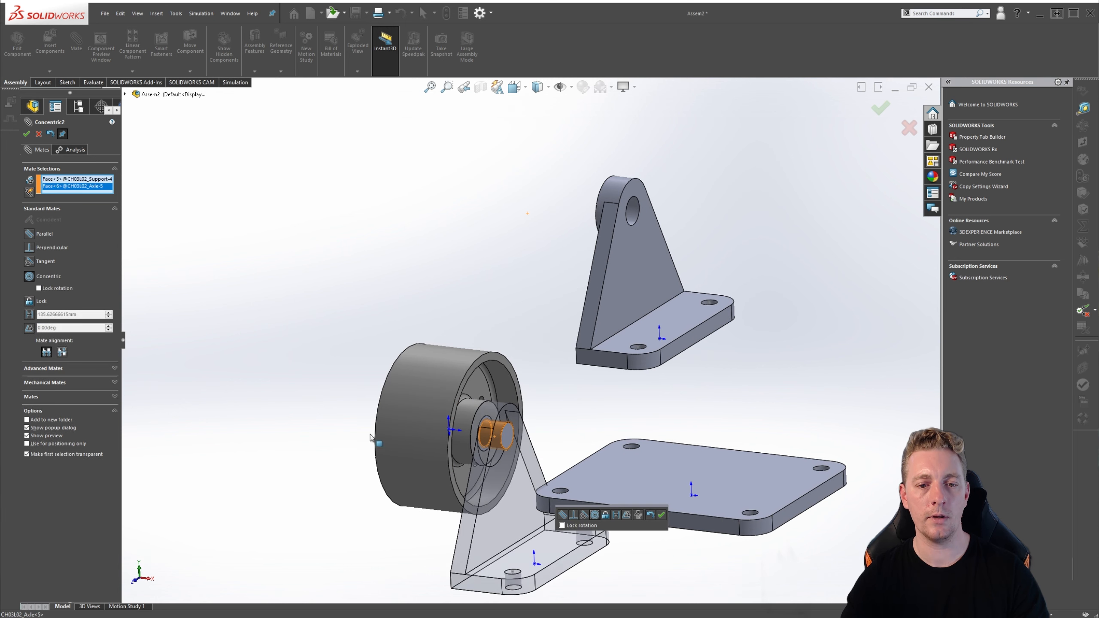
{"action": "left_click", "coordinate": [559, 515]}
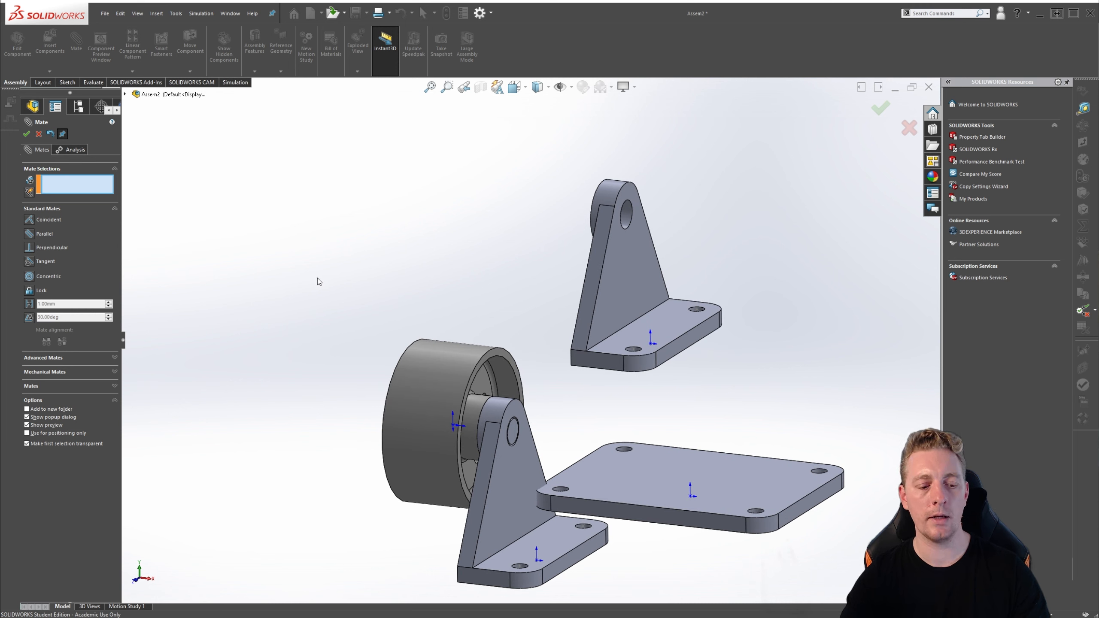
{"action": "left_click", "coordinate": [50, 135]}
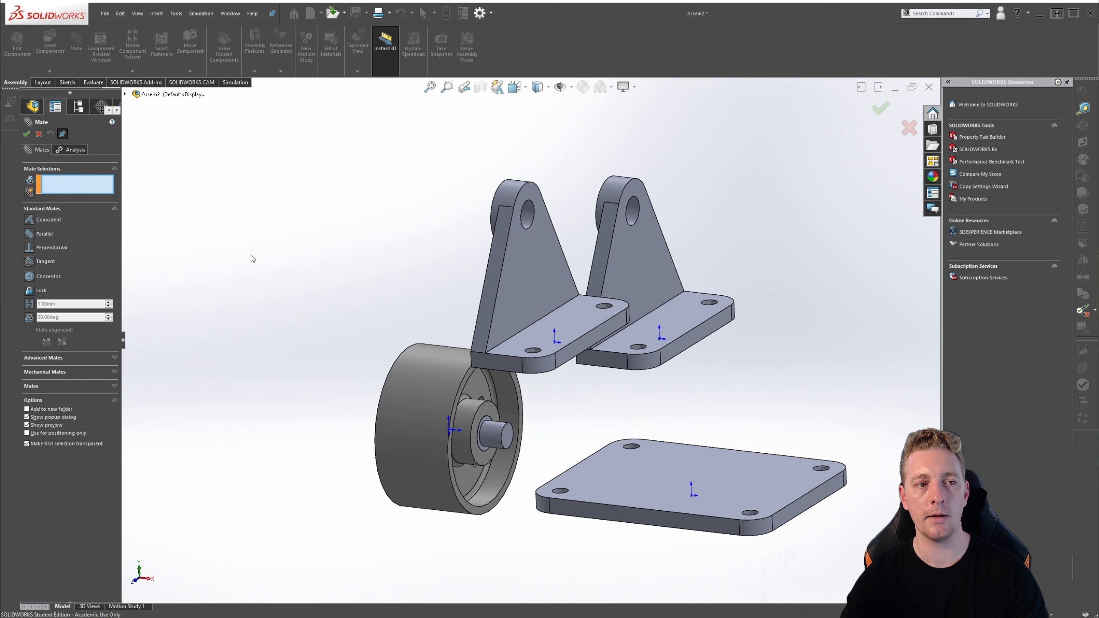
Add a concentric mate between the hole of the support nearest the wheel and the axle's protruding end.
{"action": "middle_click_drag", "start_coordinate": [375, 241], "coordinate": [363, 241]}
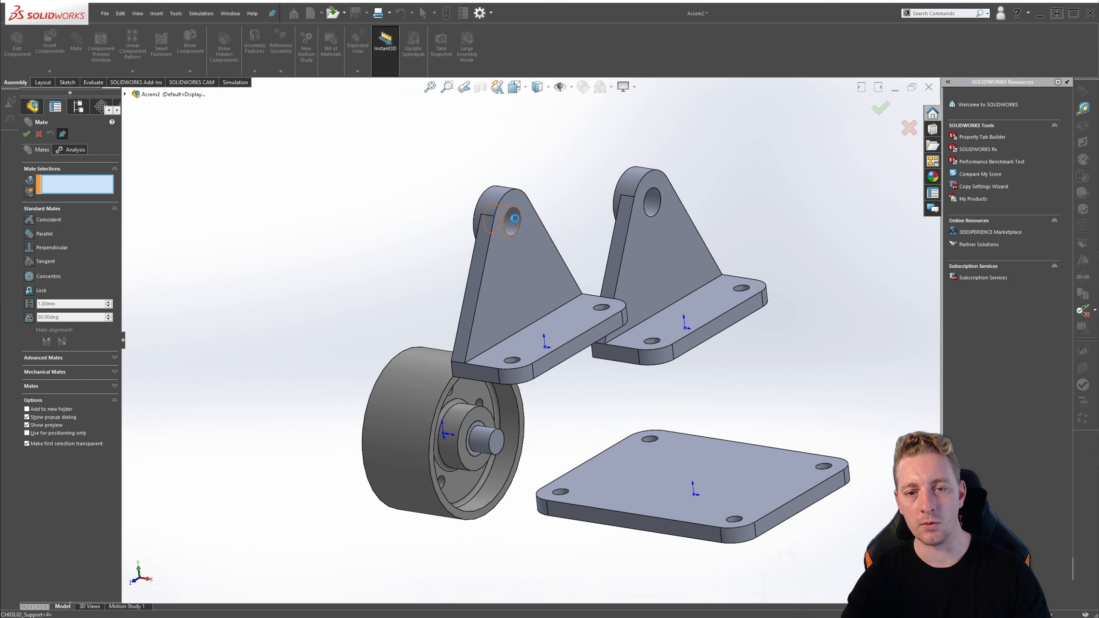
{"action": "left_click", "coordinate": [514, 221]}
{"action": "left_click", "coordinate": [489, 439]}
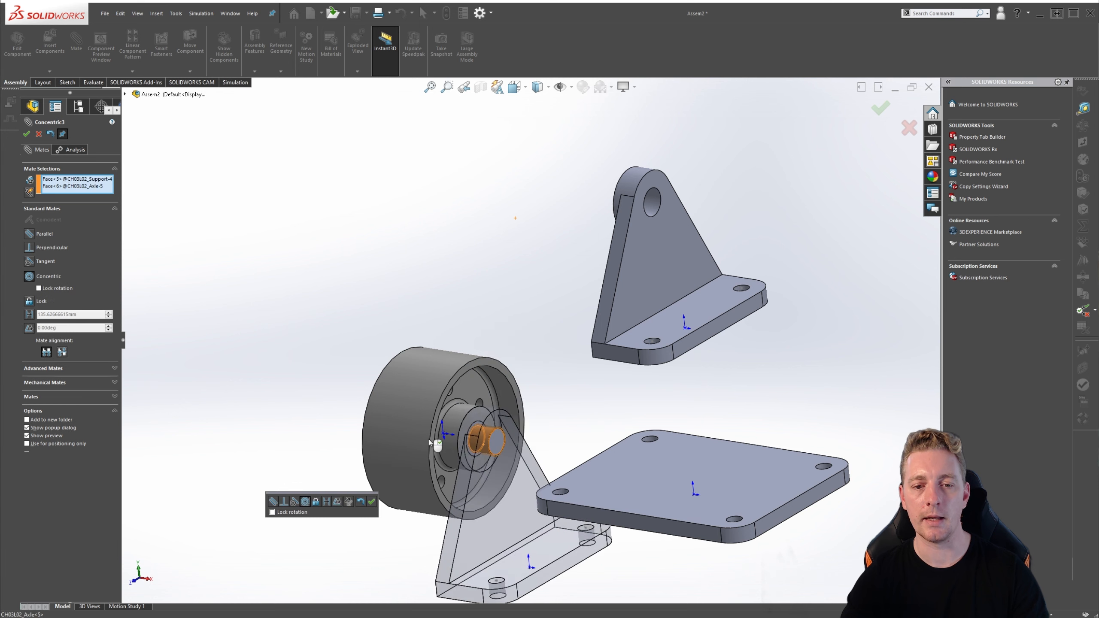
{"action": "left_click", "coordinate": [372, 501]}
Add a coincident mate between the remaining support's boss face and the wheel hub's opposite end face, with the mate alignment flipped.
{"action": "left_click", "coordinate": [532, 175]}
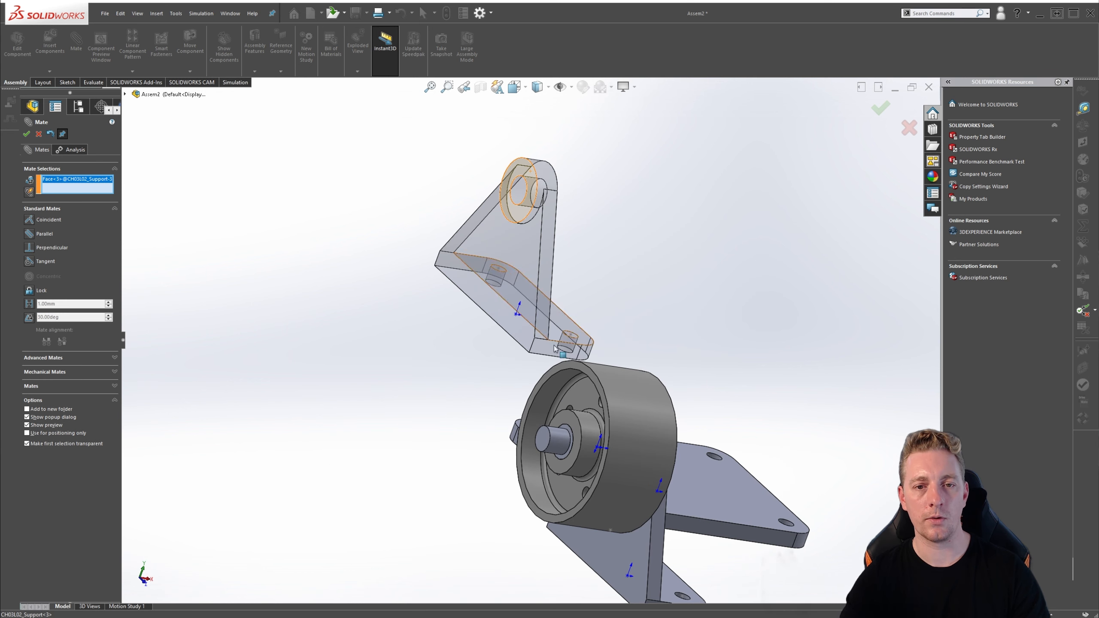
{"action": "left_click", "coordinate": [578, 434]}
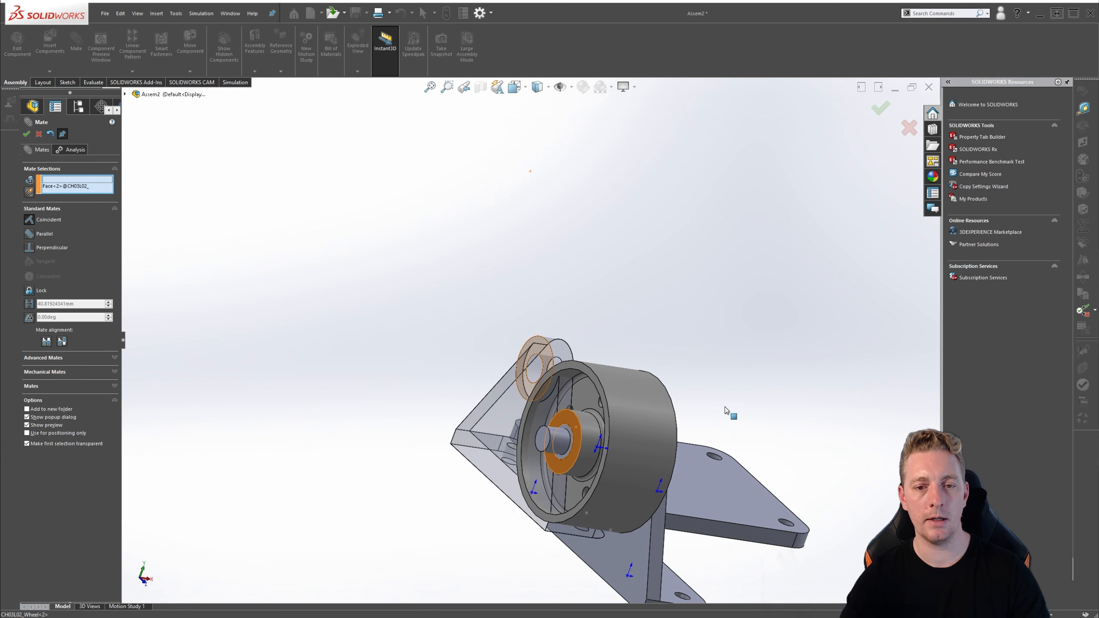
{"action": "middle_click_drag", "start_coordinate": [695, 297], "coordinate": [649, 331]}
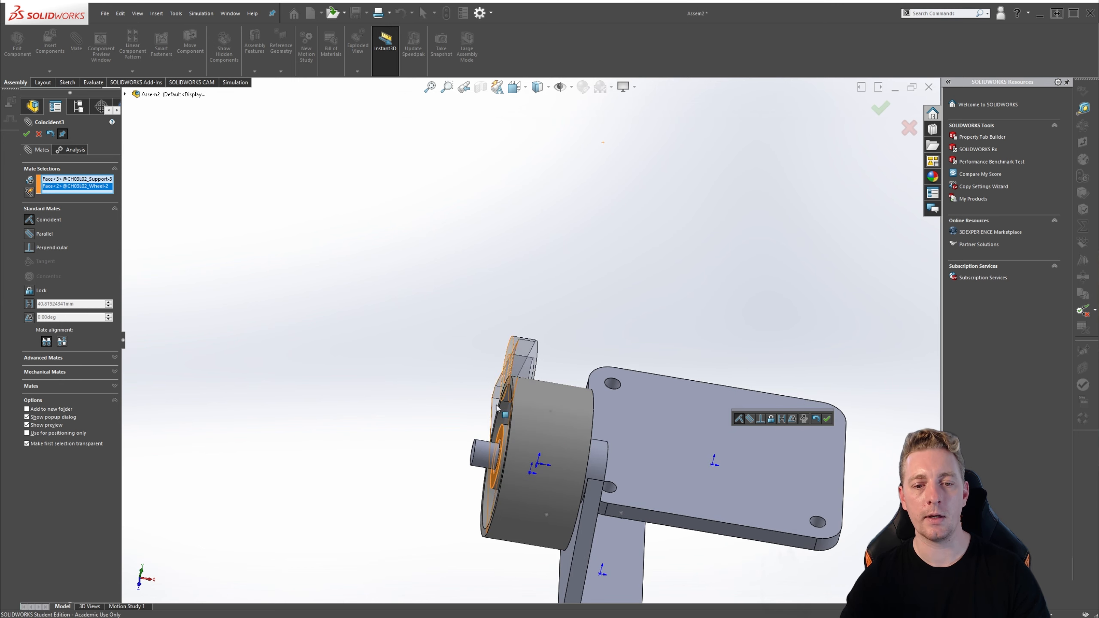
{"action": "middle_click_drag", "start_coordinate": [623, 296], "coordinate": [568, 315]}
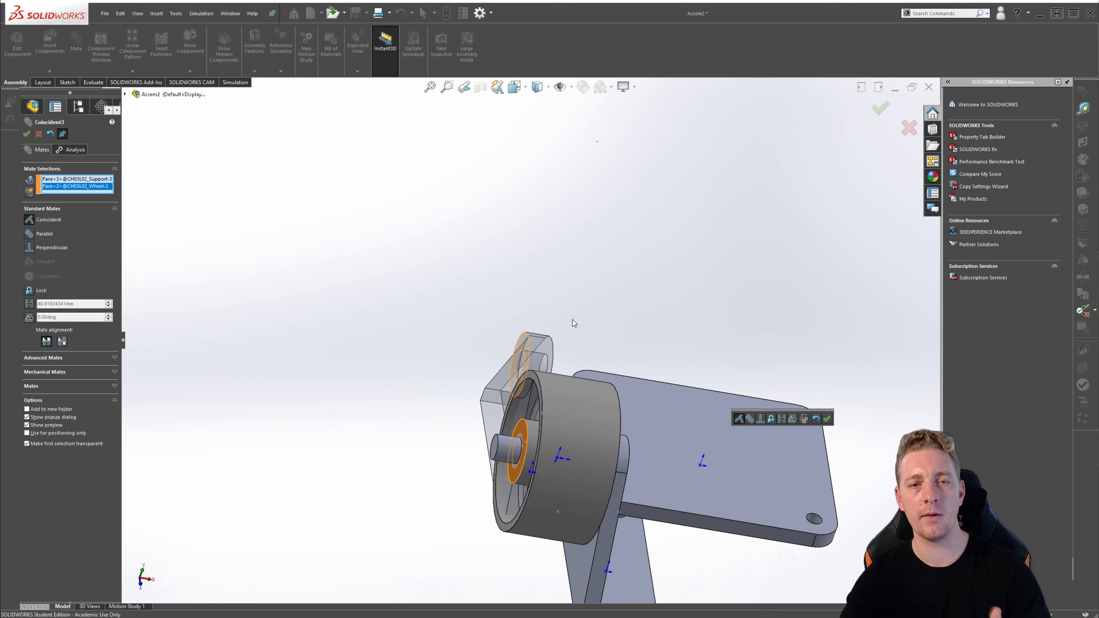
{"action": "left_click", "coordinate": [803, 419]}
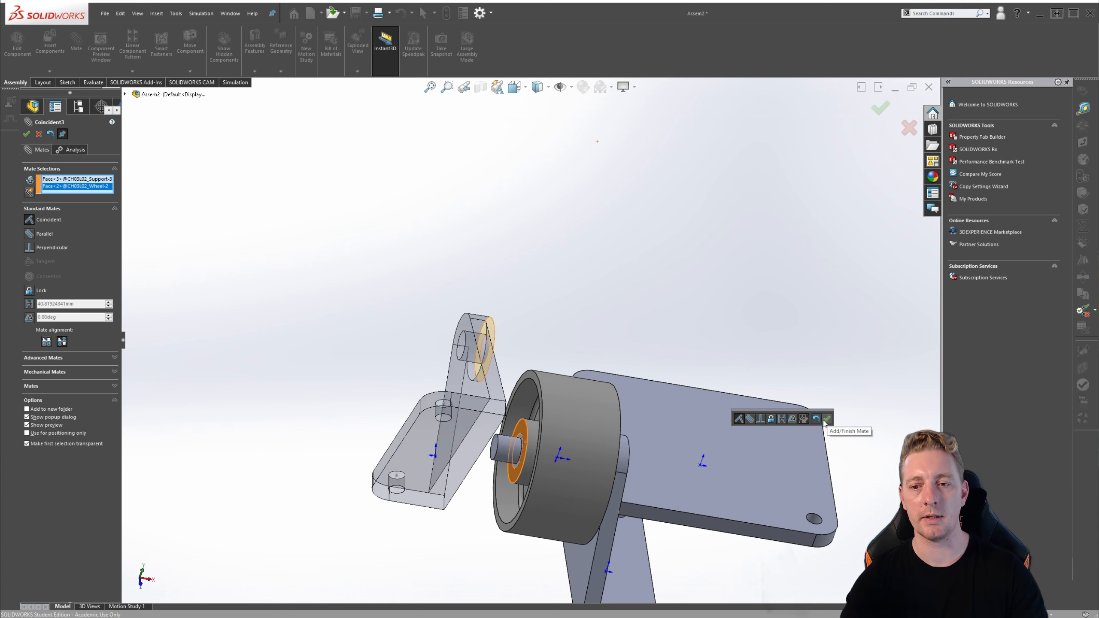
{"action": "left_click", "coordinate": [827, 419]}
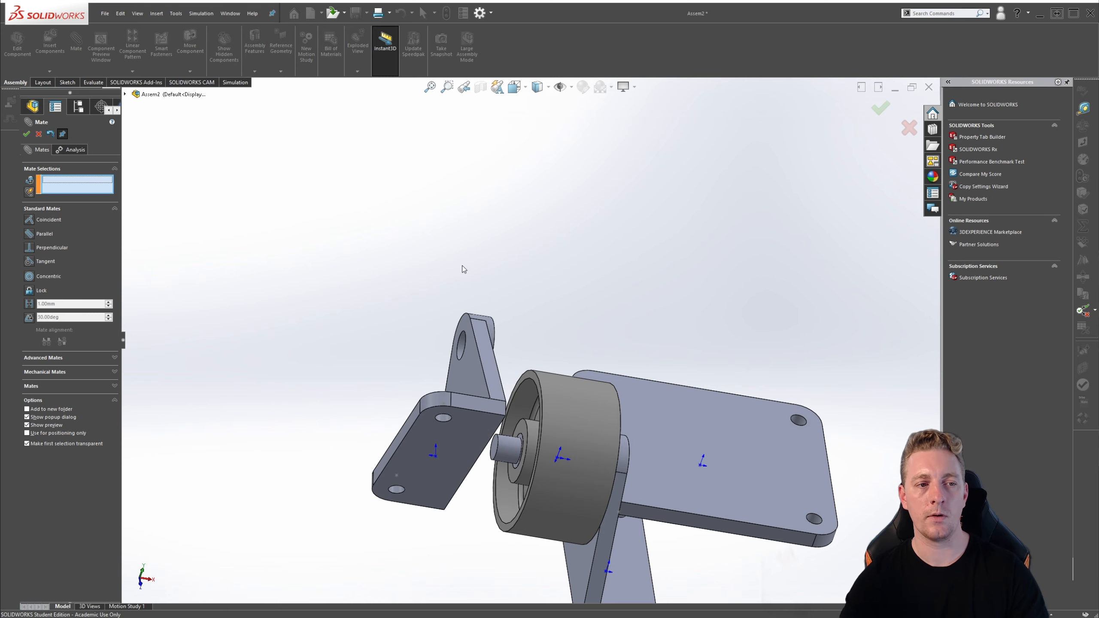
Add a concentric mate between that support's hole and the axle's protruding end, and finish the mating command.
{"action": "left_click", "coordinate": [462, 346]}
{"action": "left_click", "coordinate": [498, 454]}
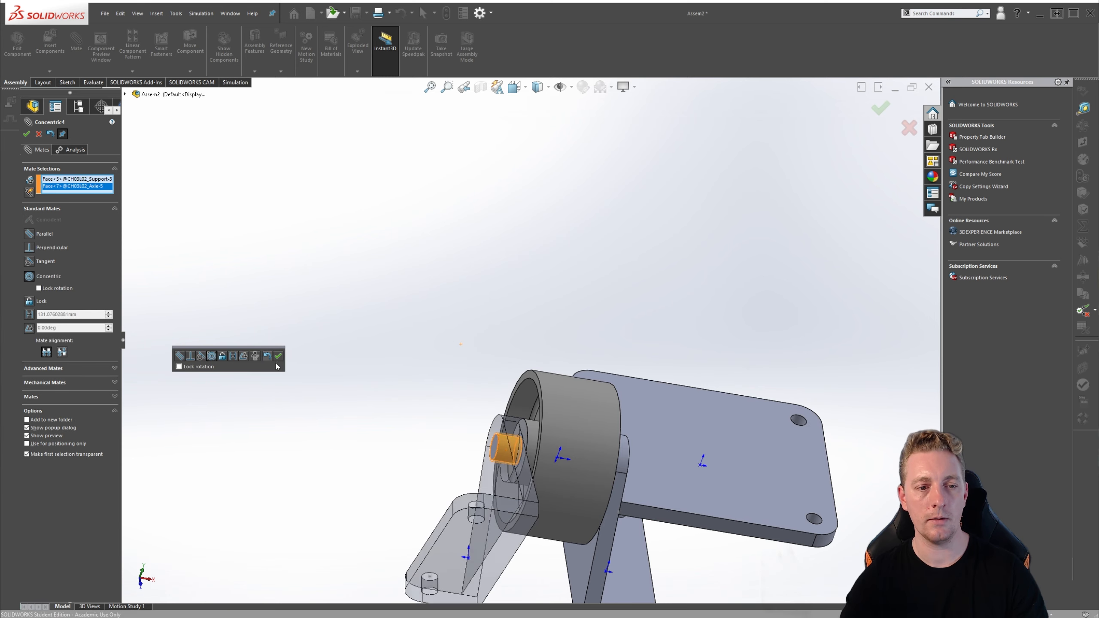
{"action": "left_click", "coordinate": [282, 359]}
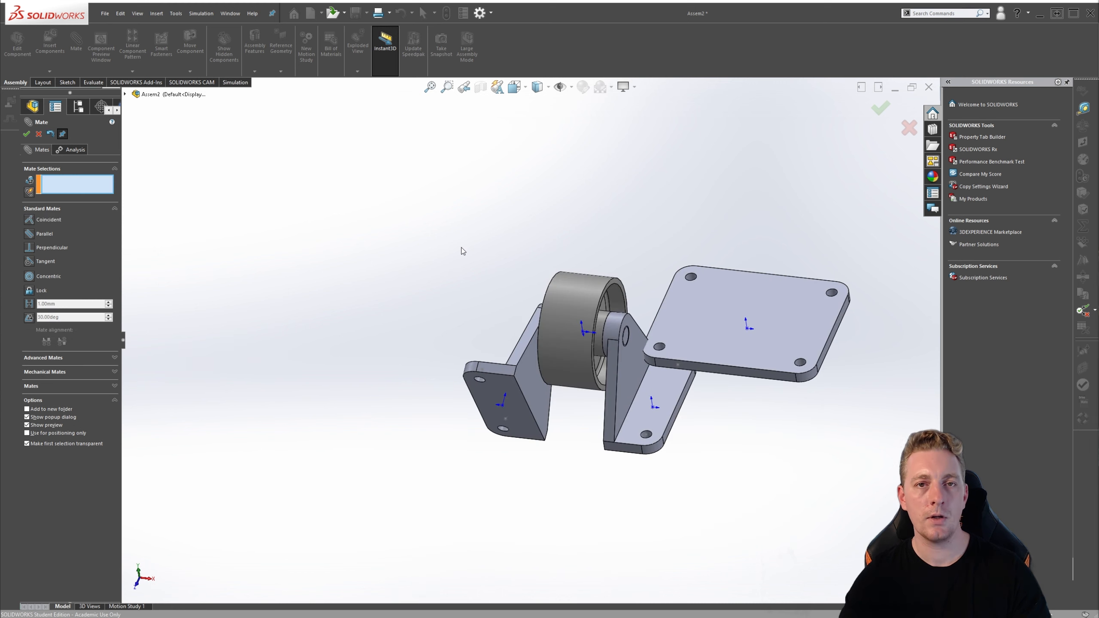
{"action": "left_click", "coordinate": [26, 135]}
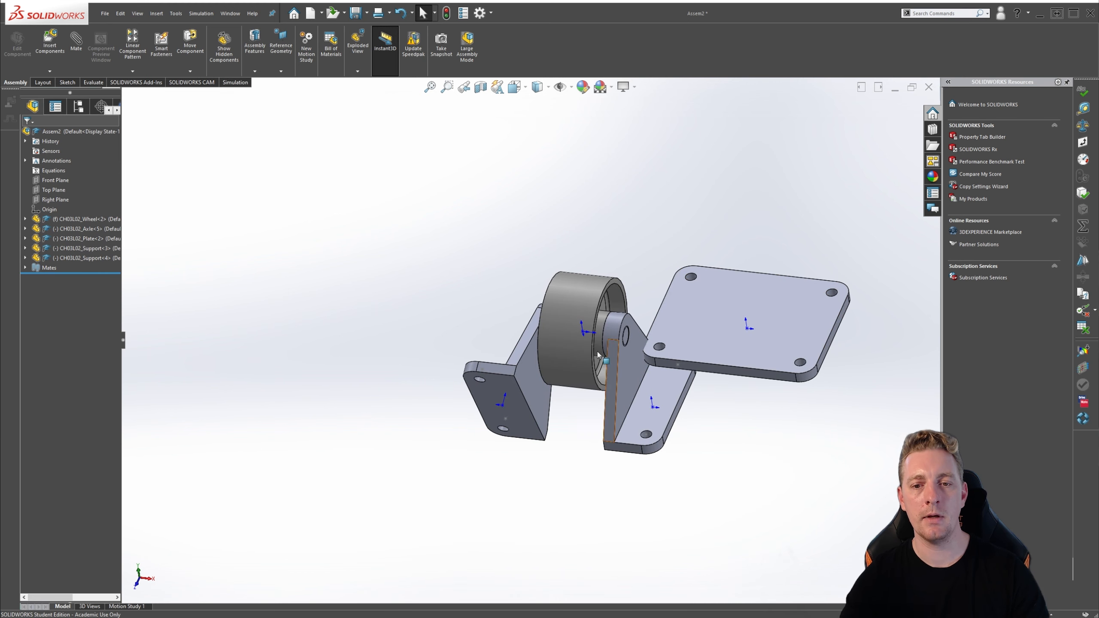
Rotate the newly mated support about the axle until its base sits below the wheel, roughly in line with the other support's base.
{"action": "mouse_move", "coordinate": [514, 389]}
{"action": "left_mouse_down"}
{"action": "mouse_move", "coordinate": [508, 442]}
{"action": "mouse_move", "coordinate": [519, 402]}
{"action": "mouse_move", "coordinate": [530, 409]}
{"action": "mouse_move", "coordinate": [531, 380]}
{"action": "mouse_move", "coordinate": [522, 390]}
{"action": "mouse_move", "coordinate": [537, 452]}
{"action": "mouse_move", "coordinate": [508, 428]}
{"action": "mouse_move", "coordinate": [523, 417]}
{"action": "mouse_move", "coordinate": [517, 394]}
{"action": "left_mouse_up"}
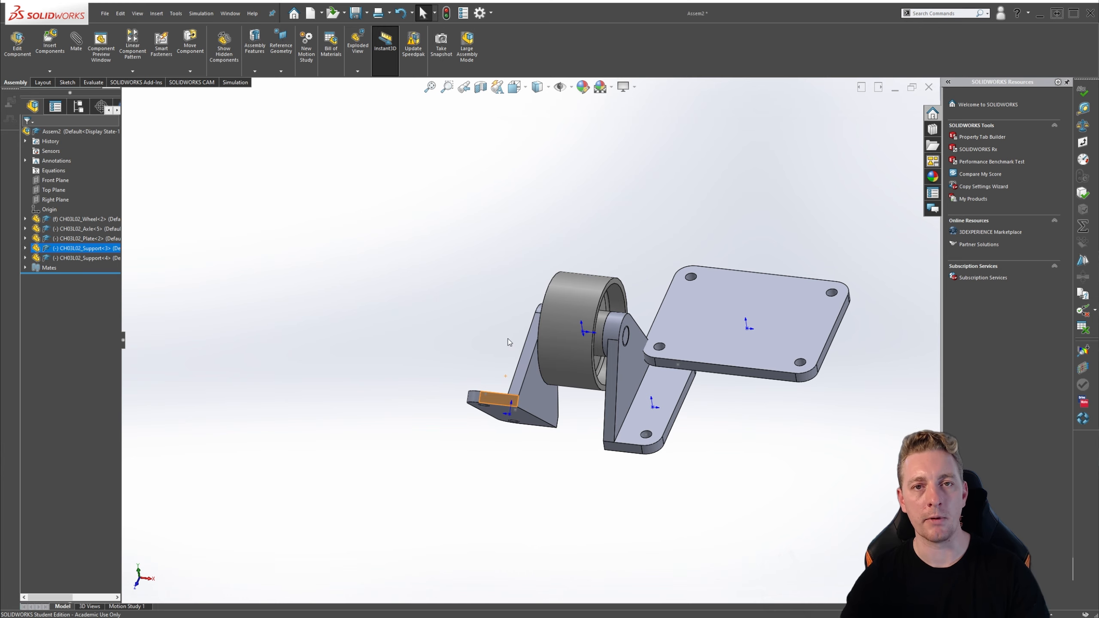
{"action": "middle_click_drag", "start_coordinate": [517, 347], "coordinate": [556, 347]}
{"action": "left_click_drag", "start_coordinate": [564, 385], "coordinate": [541, 381]}
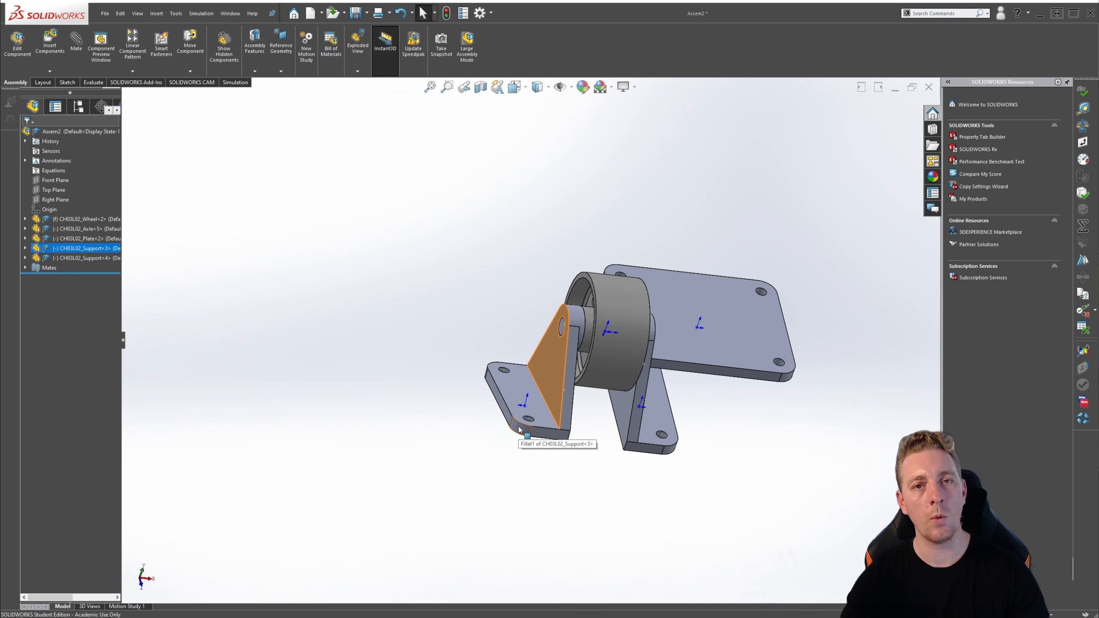
{"action": "middle_click_drag", "start_coordinate": [523, 263], "coordinate": [461, 256]}
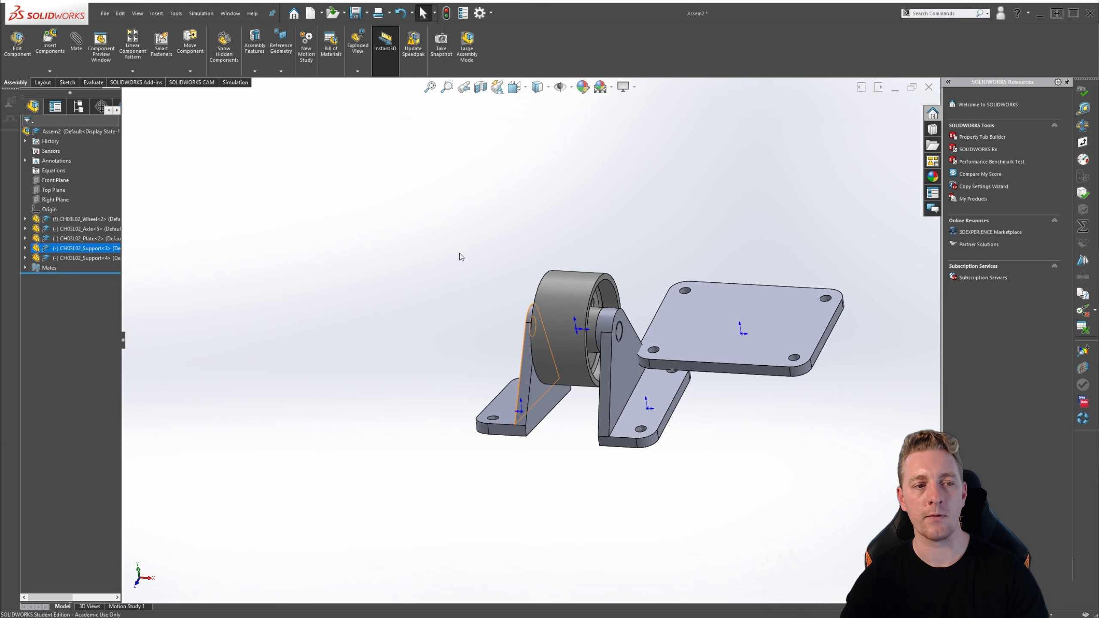
Expand the assembly's mates list and examine which components the concentric and coincident mates connect.
{"action": "left_click", "coordinate": [37, 270]}
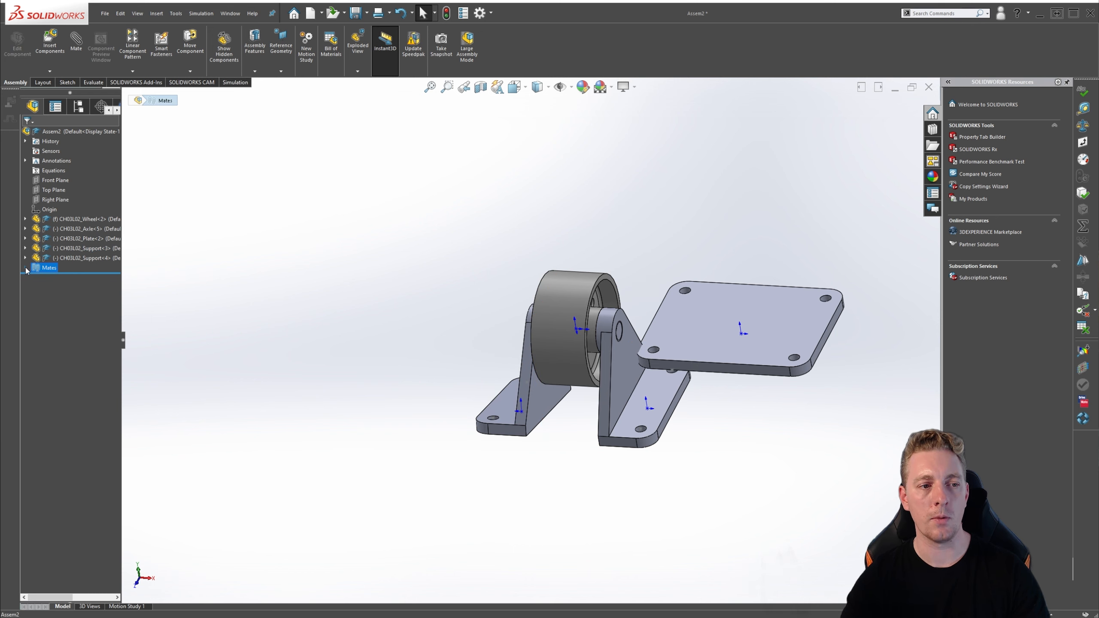
{"action": "left_click", "coordinate": [25, 268]}
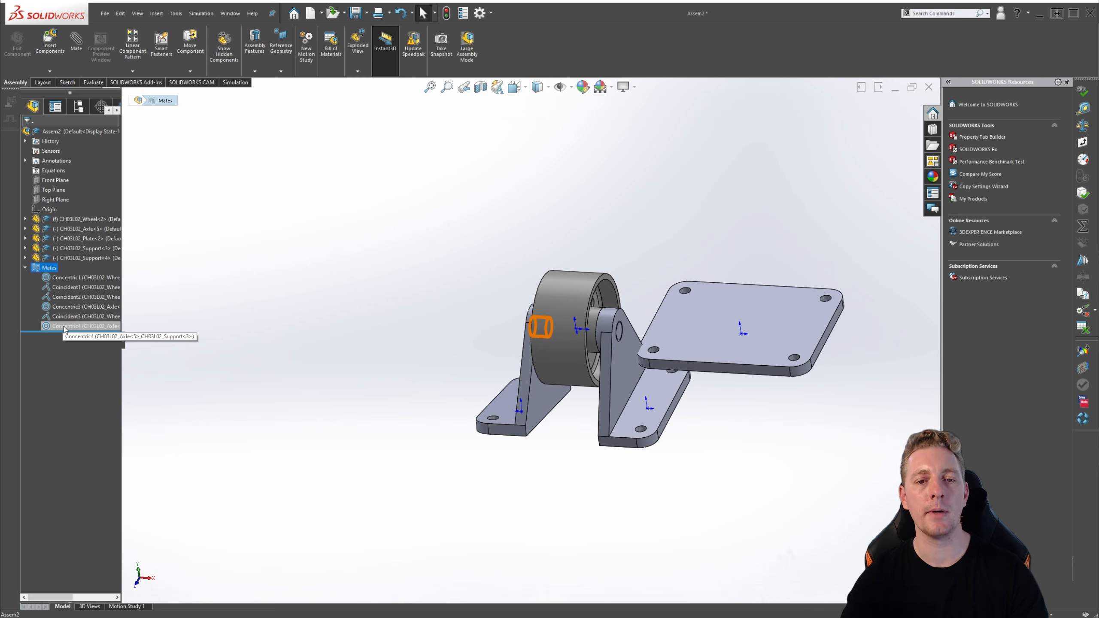
{"action": "left_click", "coordinate": [63, 288]}
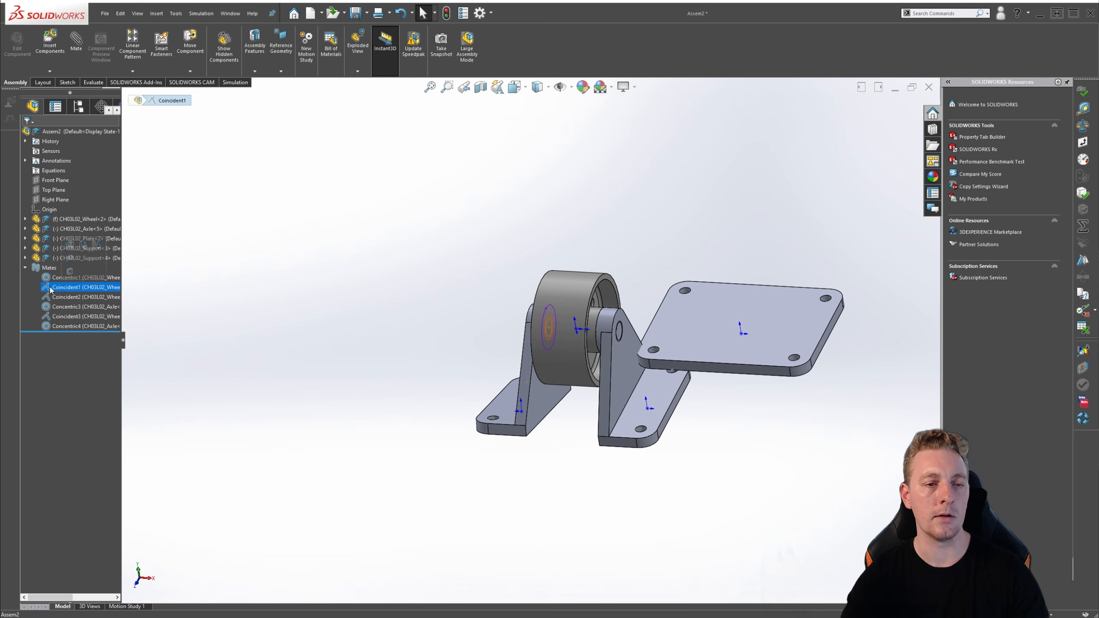
{"action": "right_click", "coordinate": [57, 290]}
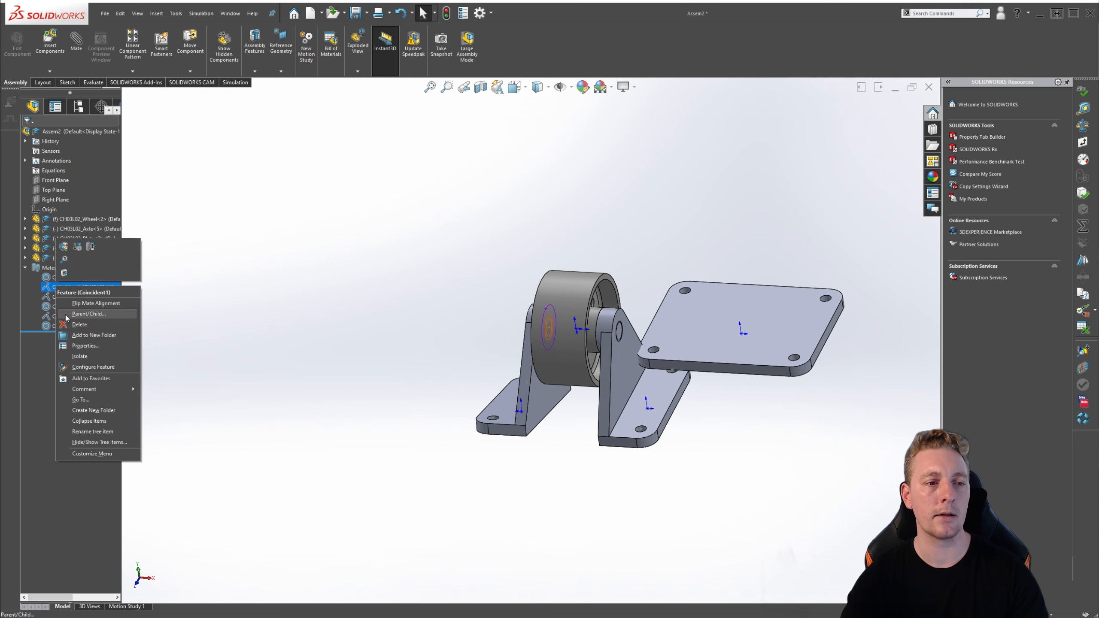
{"action": "left_click", "coordinate": [50, 287]}
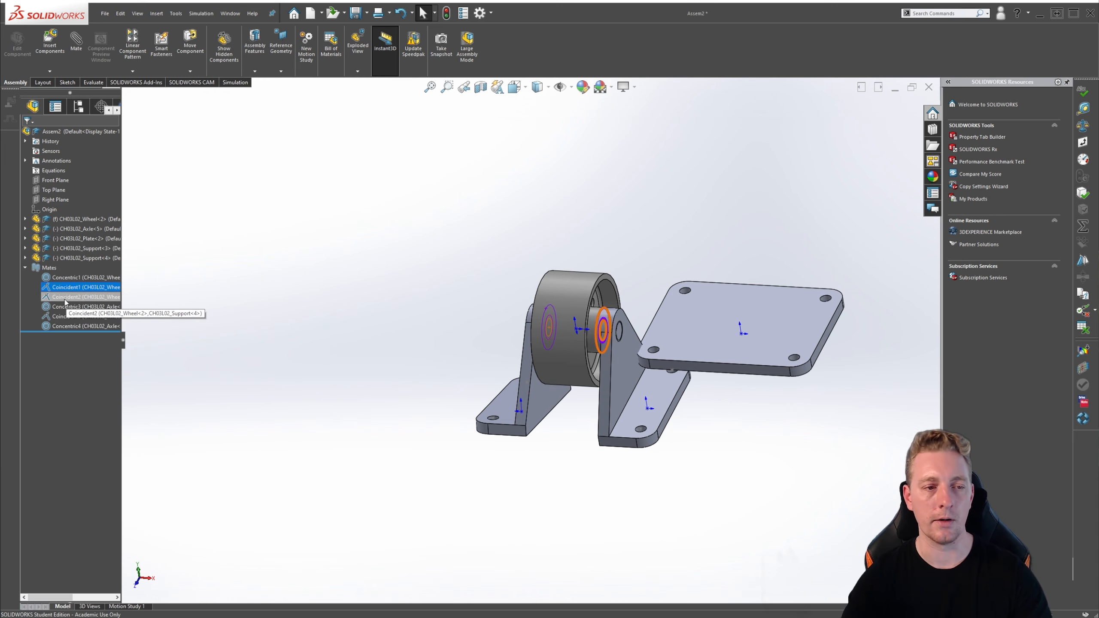
{"action": "key", "text": "ctrl+7"}
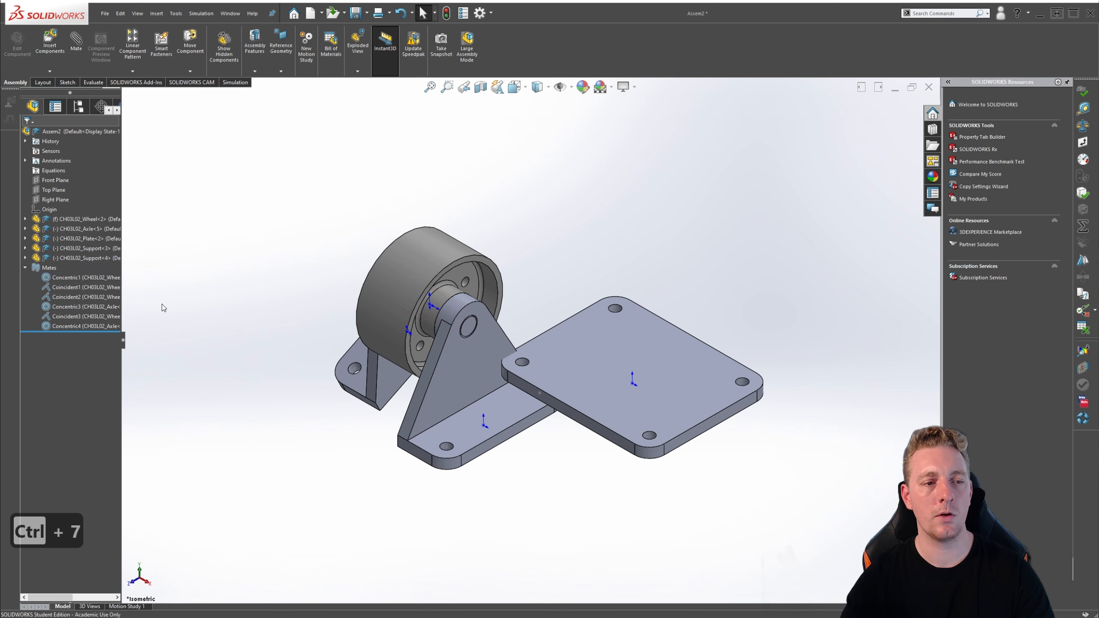
{"action": "left_click", "coordinate": [60, 278]}
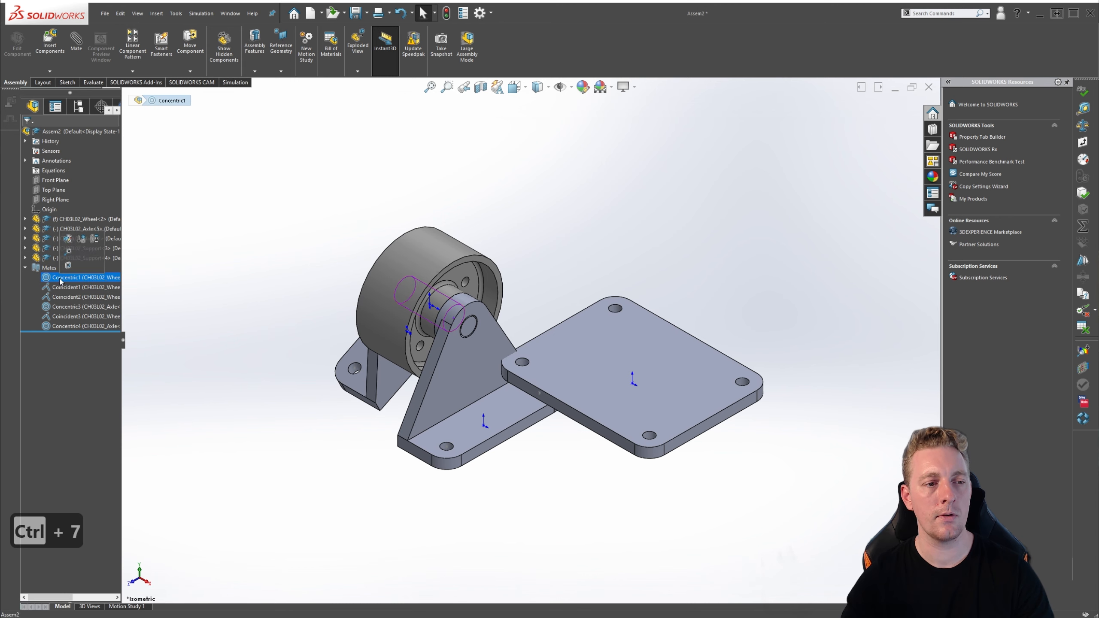
{"action": "left_click", "coordinate": [81, 241]}
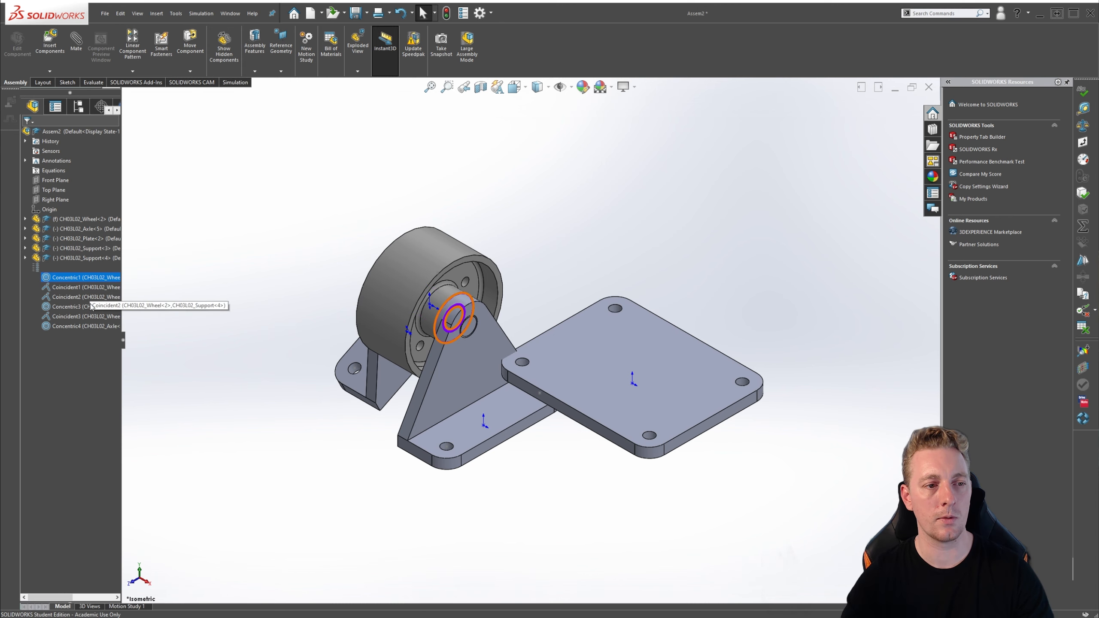
{"action": "left_click", "coordinate": [60, 279]}
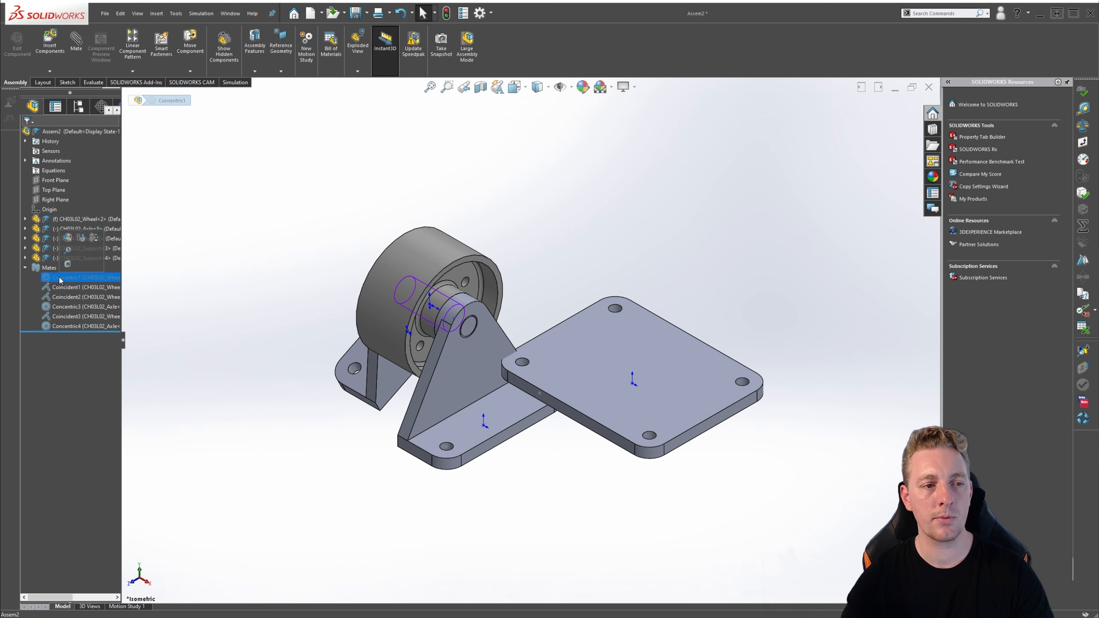
{"action": "left_click", "coordinate": [82, 241]}
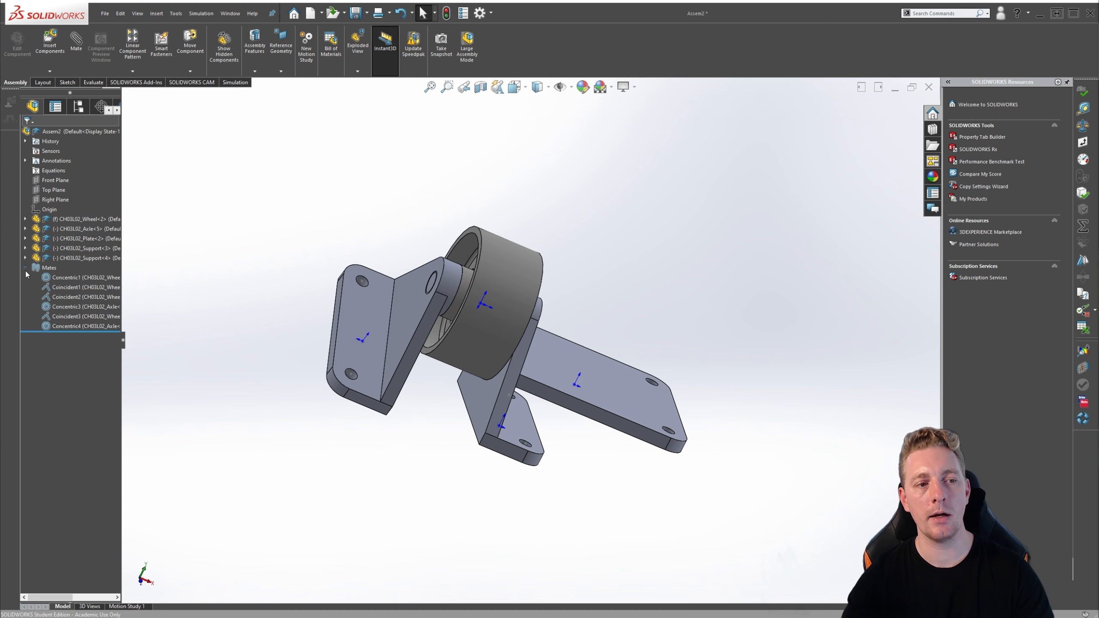
Rename the first concentric mate, between the wheel and the axle, as "axel insert mate".
{"action": "left_click", "coordinate": [65, 278]}
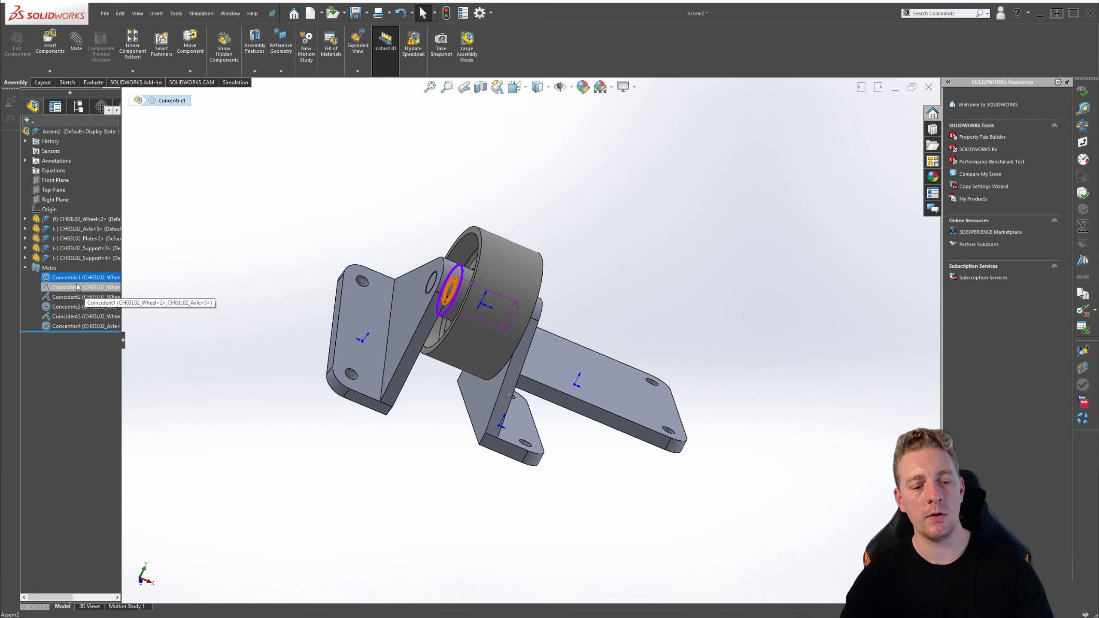
{"action": "left_click", "coordinate": [59, 277]}
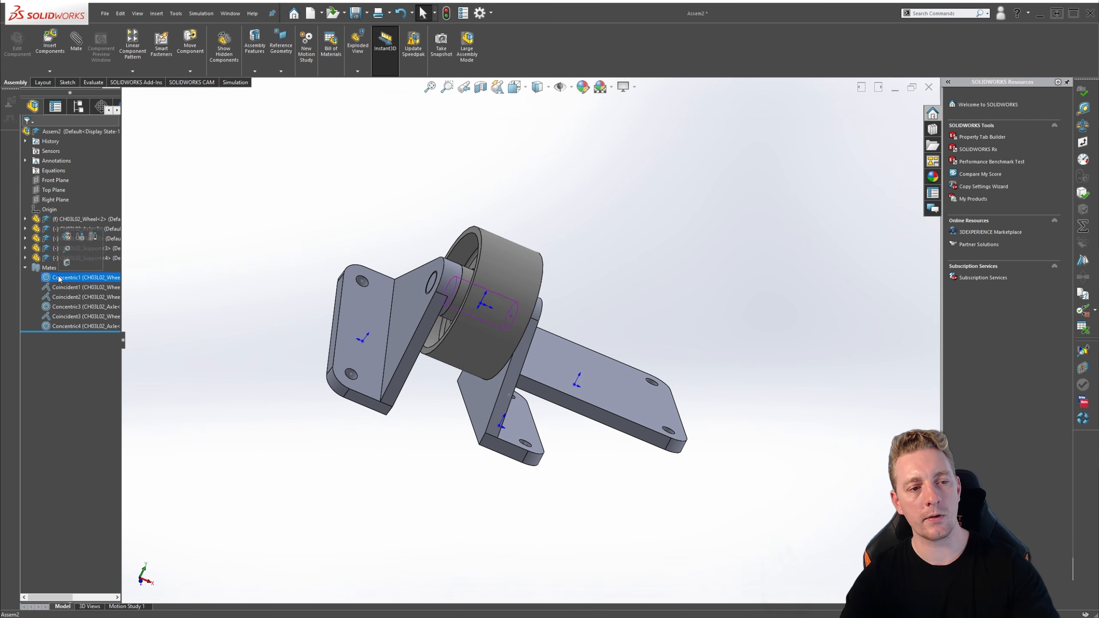
{"action": "left_click", "coordinate": [58, 386]}
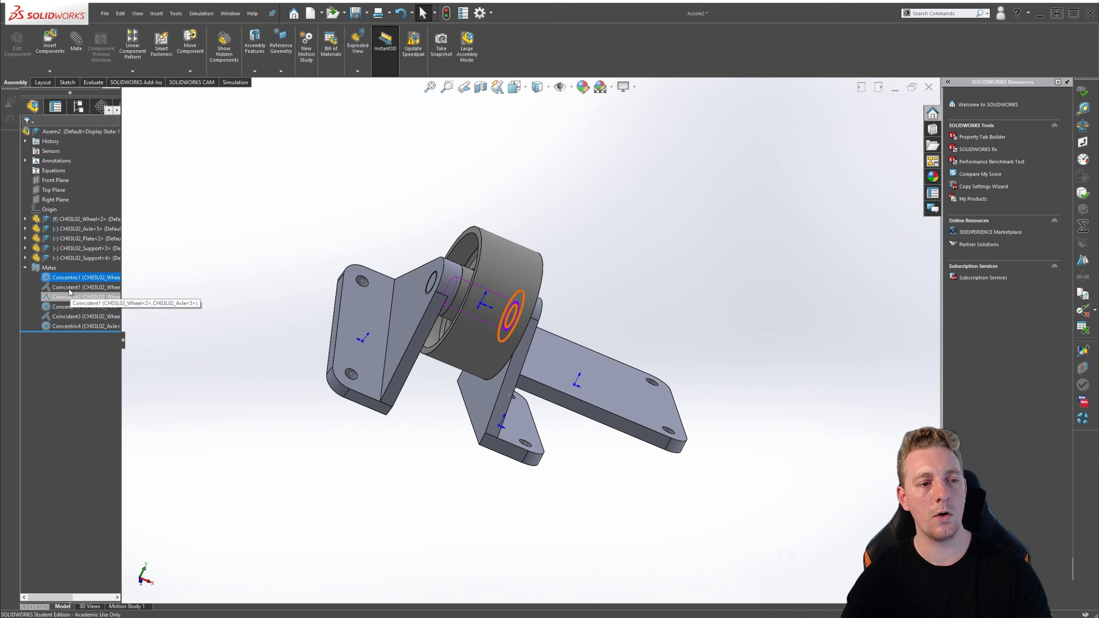
{"action": "left_click", "coordinate": [69, 277]}
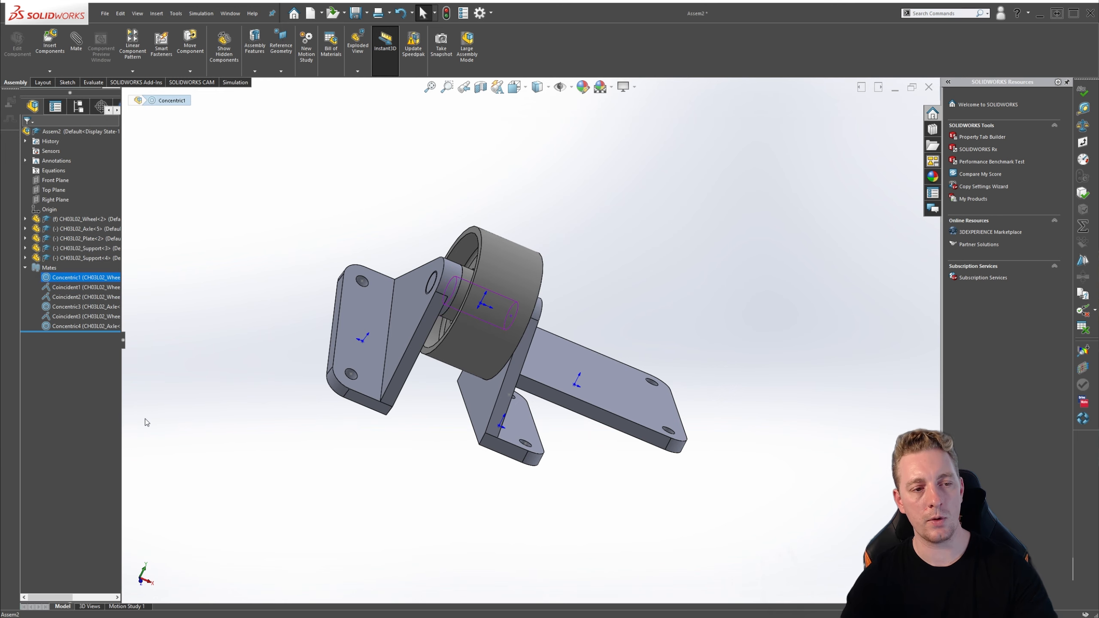
{"action": "key", "text": "F2"}
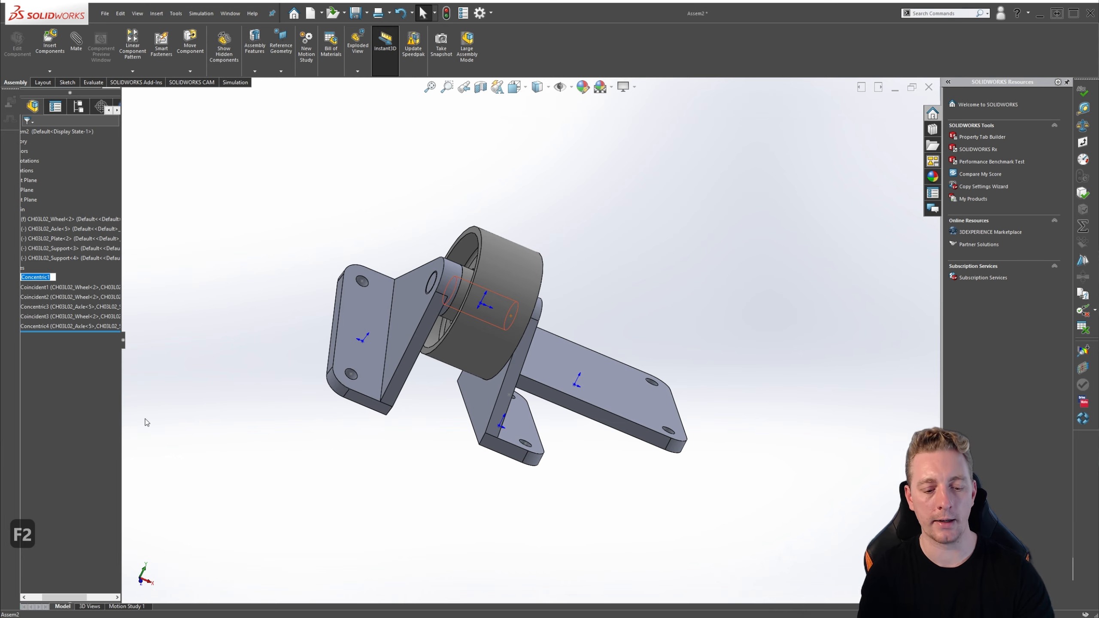
{"action": "type", "text": "axel insert mate"}
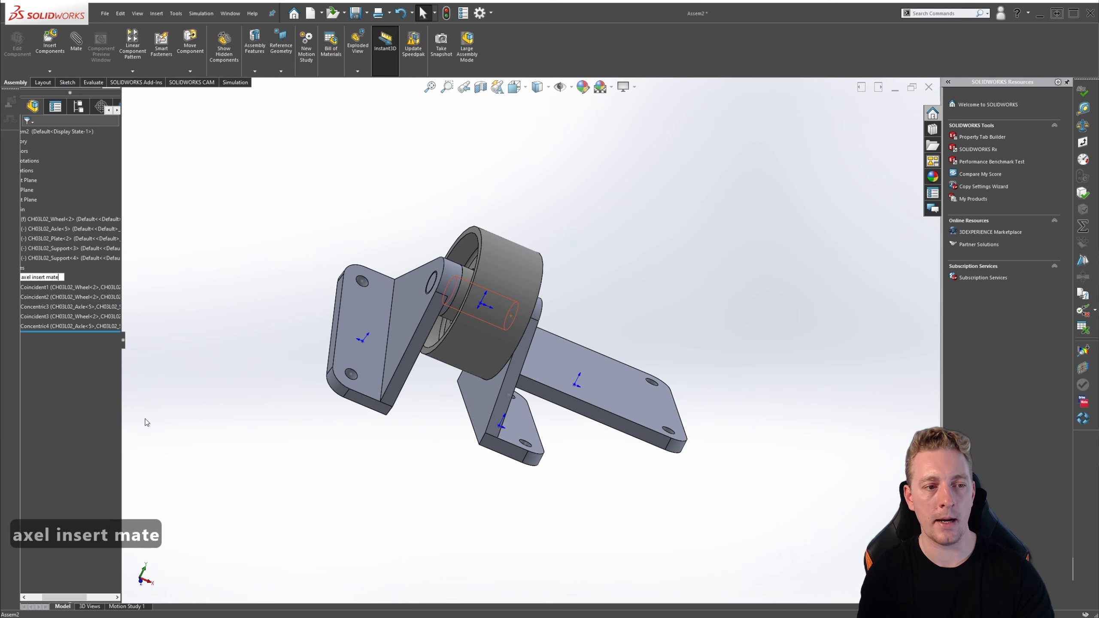
{"action": "key", "text": "Return"}
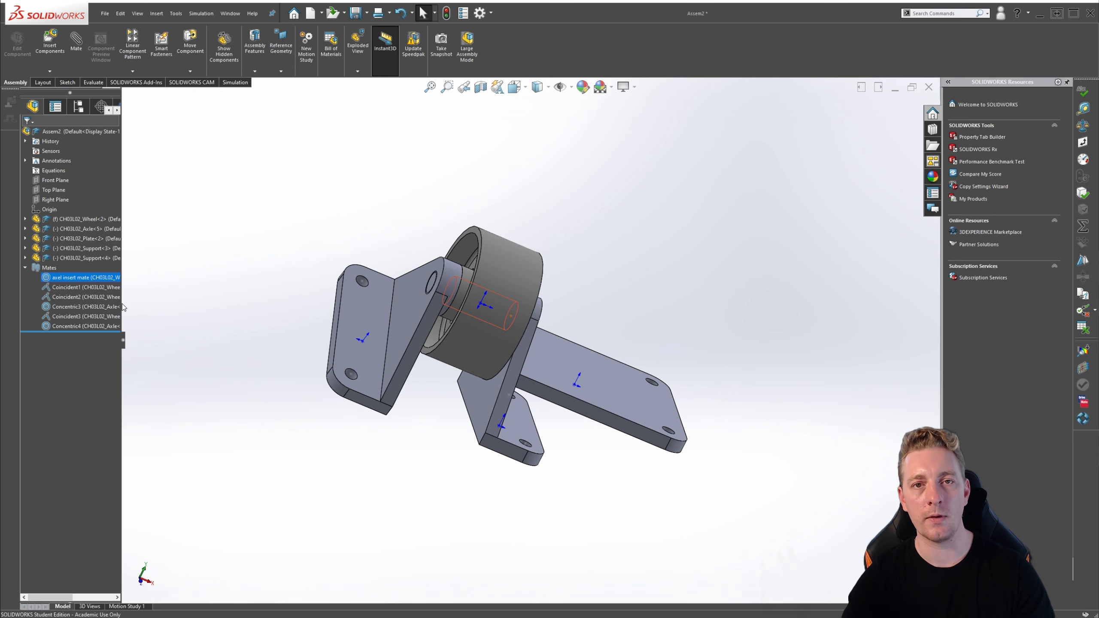
Add a coincident mate between the plate's upper face and the underside of the nearest support's base.
{"action": "left_click", "coordinate": [177, 333]}
{"action": "key", "text": "ctrl+7"}
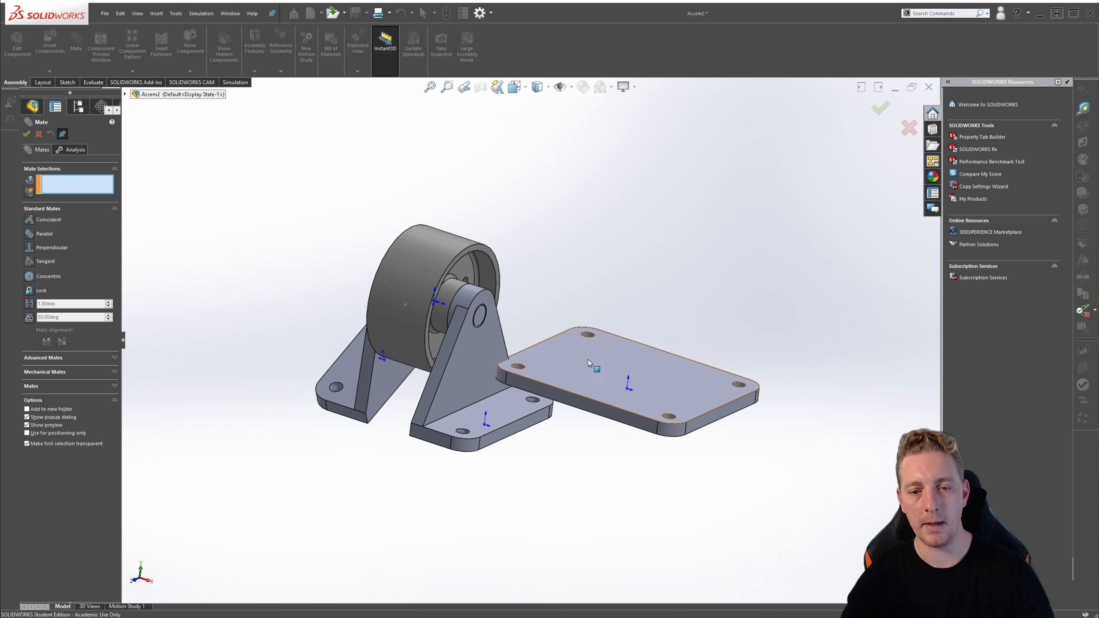
{"action": "left_click", "coordinate": [608, 367]}
{"action": "middle_click_drag", "start_coordinate": [529, 477], "coordinate": [515, 389]}
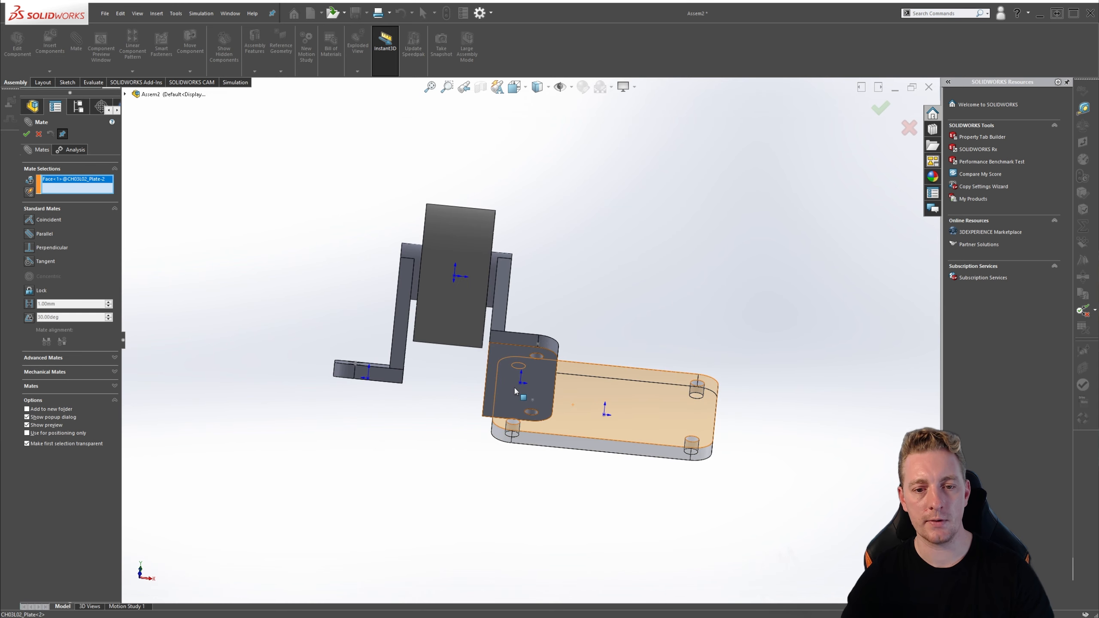
{"action": "left_click", "coordinate": [514, 389]}
{"action": "left_click", "coordinate": [788, 477]}
Add a coincident mate between the other support's underside and the plate's upper face, and finish the mating command.
{"action": "middle_click_drag", "start_coordinate": [716, 331], "coordinate": [517, 281]}
{"action": "left_click", "coordinate": [517, 281]}
{"action": "middle_click_drag", "start_coordinate": [780, 310], "coordinate": [598, 392]}
{"action": "left_click", "coordinate": [599, 392]}
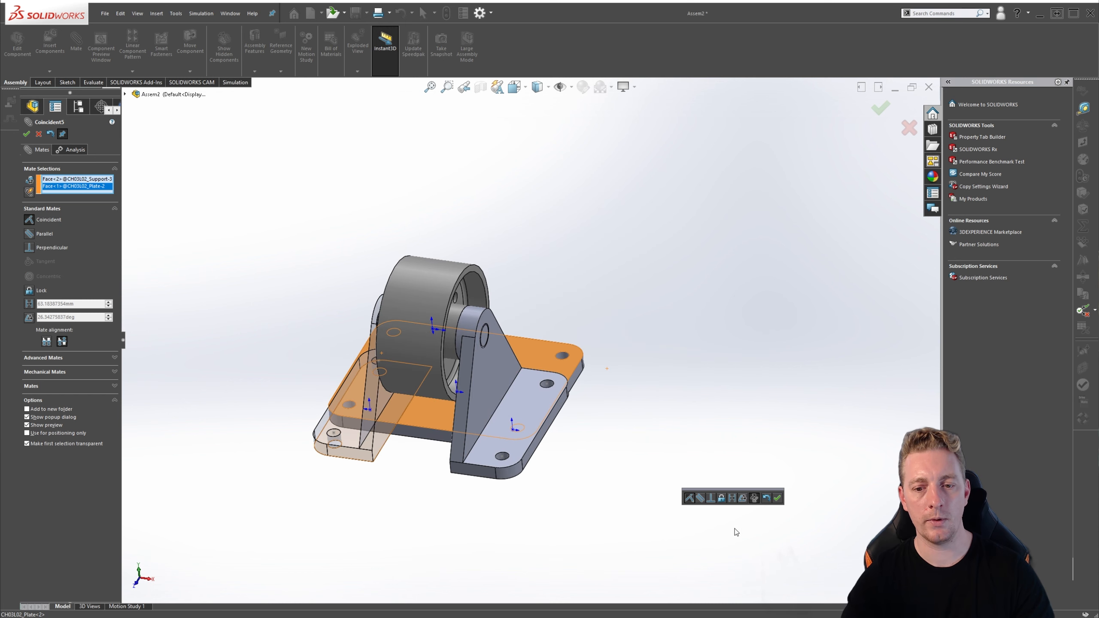
{"action": "left_click", "coordinate": [778, 498]}
{"action": "left_click", "coordinate": [26, 135]}
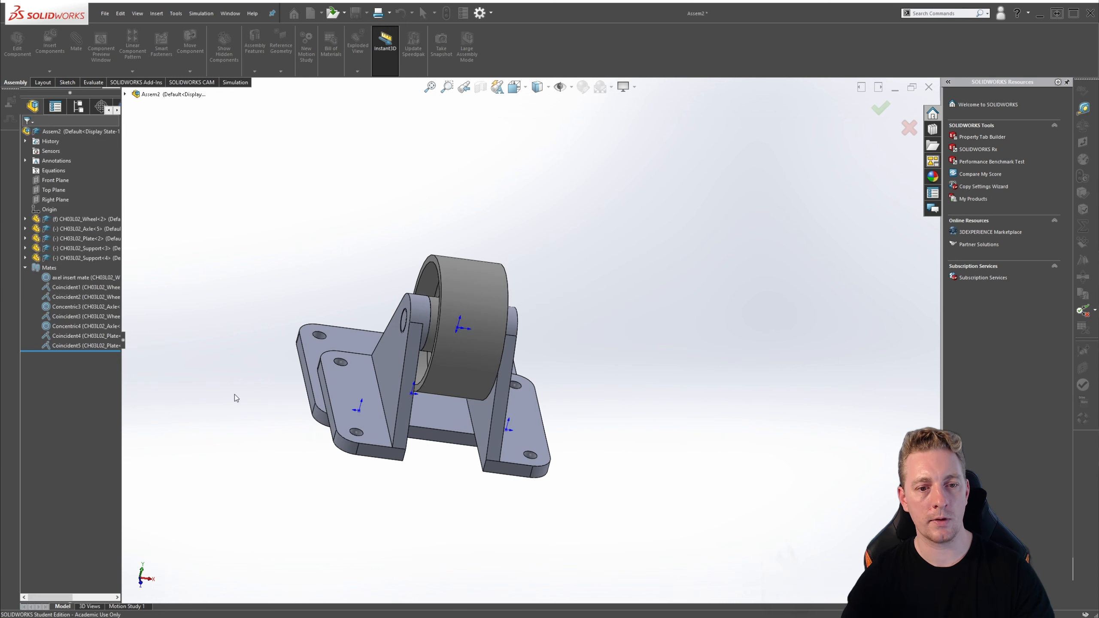
Slide the plate sideways along the undersides of the two supports.
{"action": "left_click_drag", "start_coordinate": [450, 420], "coordinate": [576, 425]}
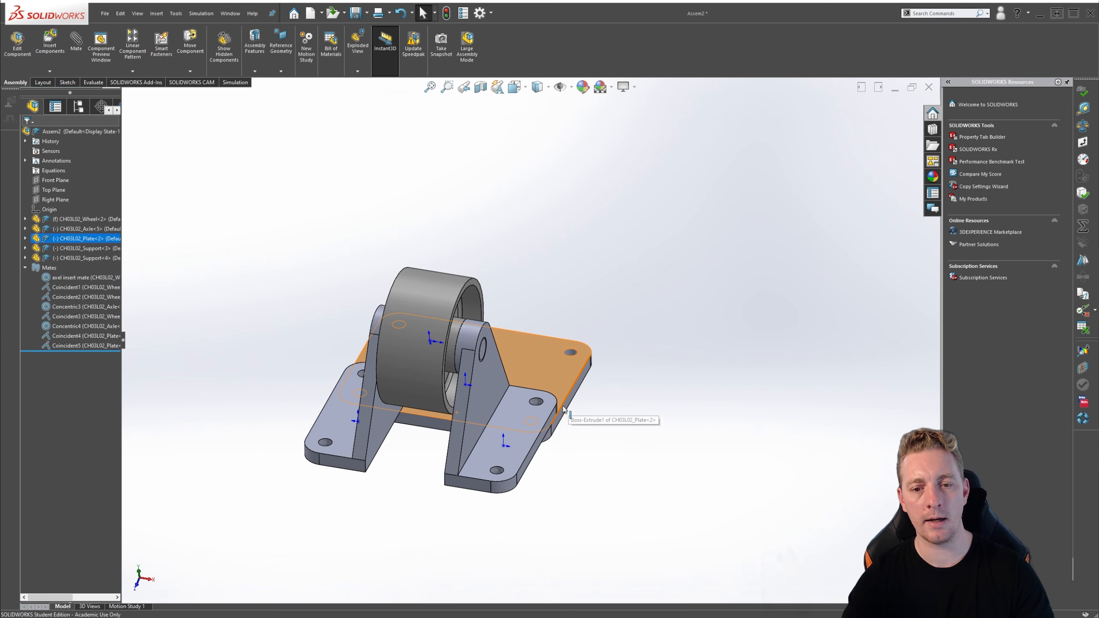
{"action": "scroll", "coordinate": [558, 415], "scroll_direction": "down", "scroll_amount": 5}
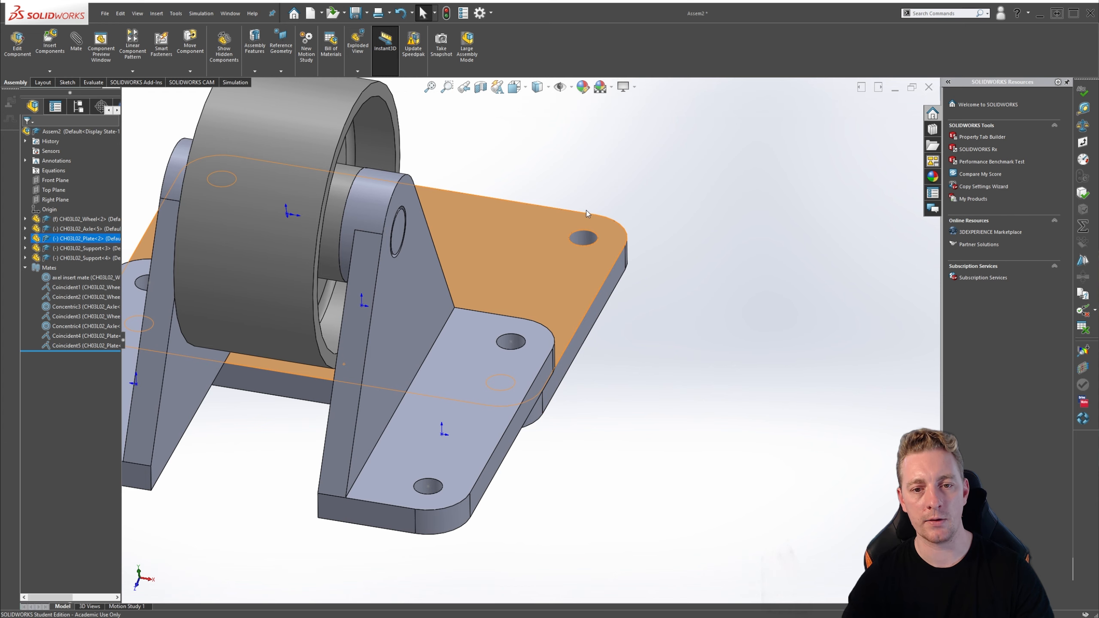
Add a concentric mate between the plate's far corner hole and the rear hole of the nearest support's base, and finish the command.
{"action": "middle_click_drag", "start_coordinate": [587, 214], "coordinate": [597, 290]}
{"action": "middle_click_drag", "start_coordinate": [444, 424], "coordinate": [515, 381]}
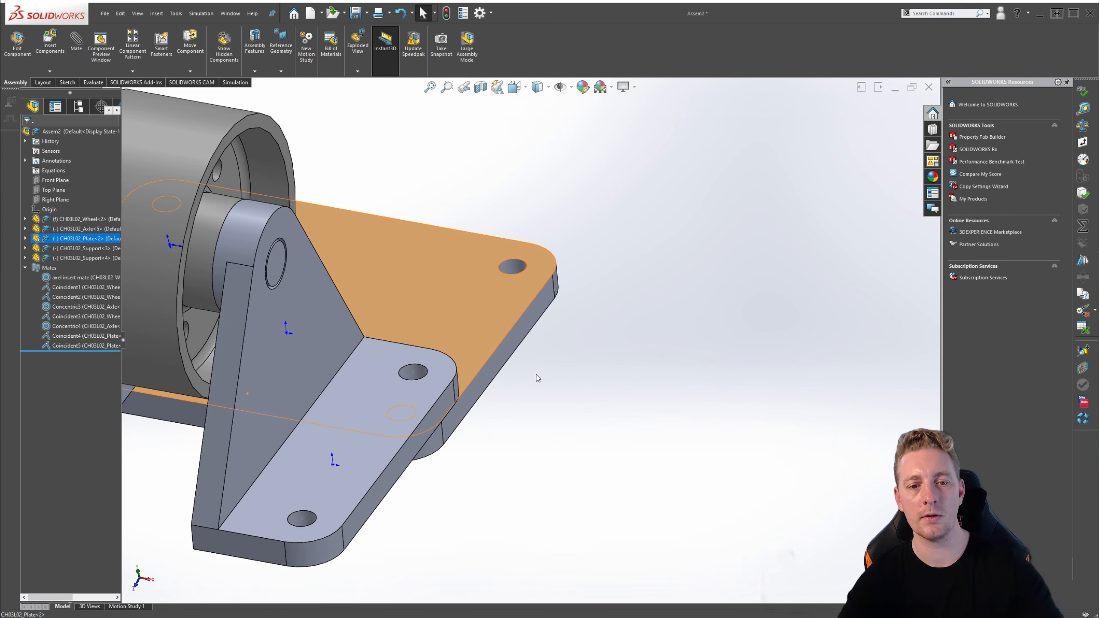
{"action": "left_click", "coordinate": [593, 364]}
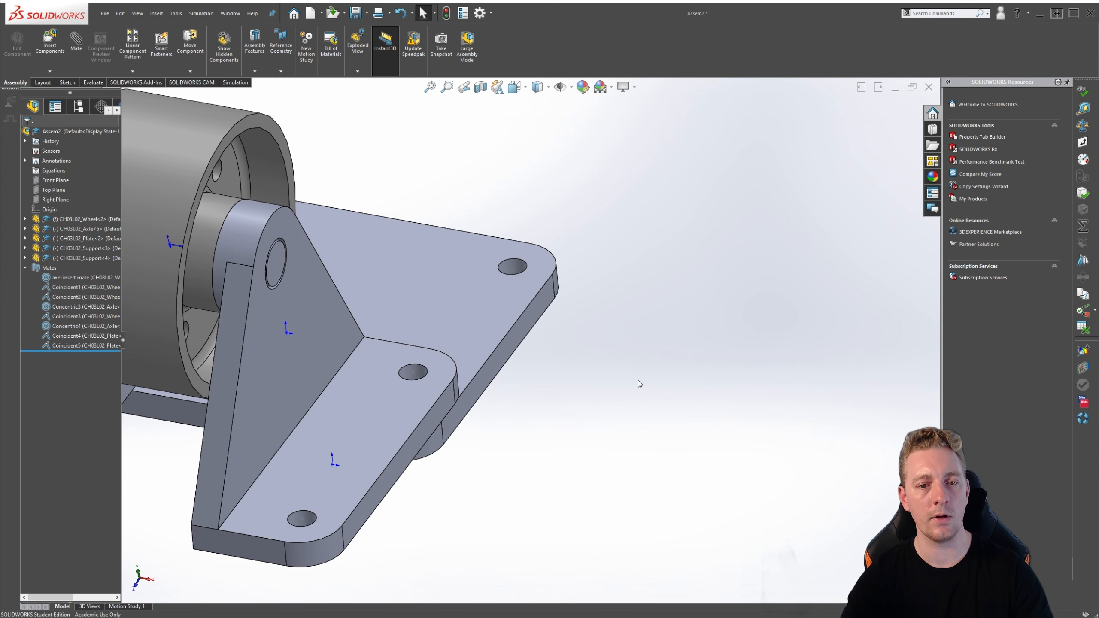
{"action": "key", "text": "s"}
{"action": "left_click", "coordinate": [586, 194]}
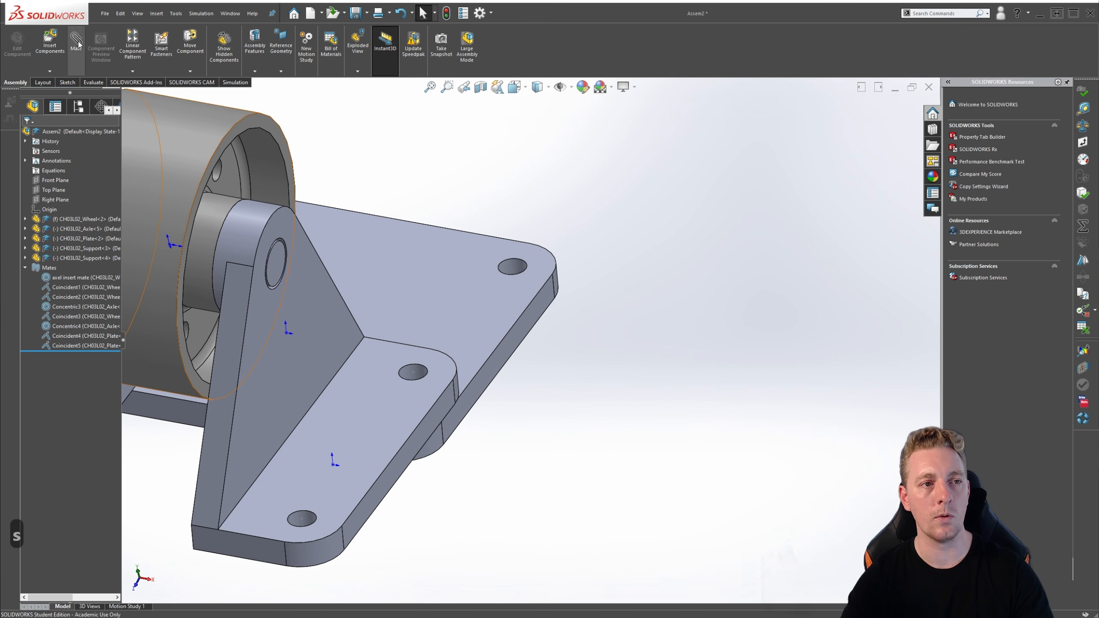
{"action": "left_click", "coordinate": [76, 46]}
{"action": "left_click", "coordinate": [512, 267]}
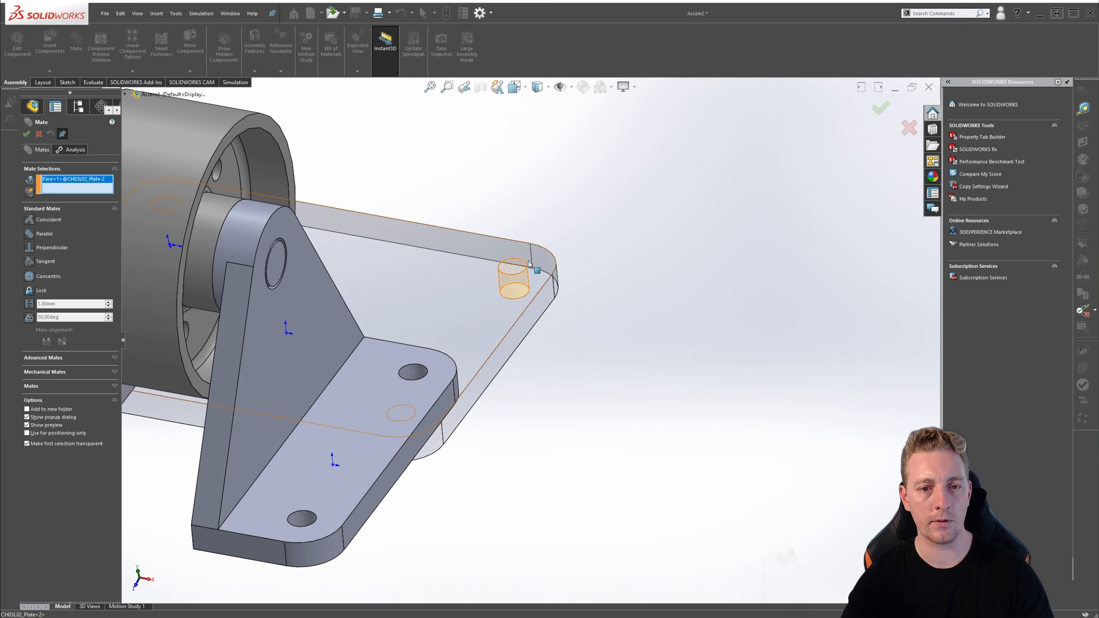
{"action": "left_click", "coordinate": [409, 374]}
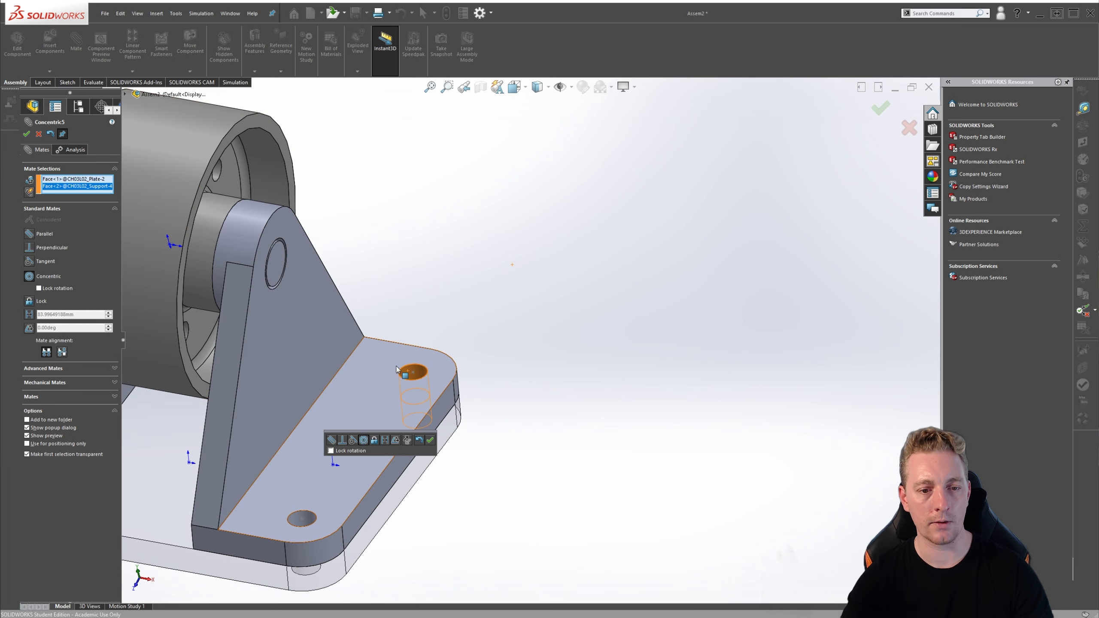
{"action": "left_click", "coordinate": [430, 440]}
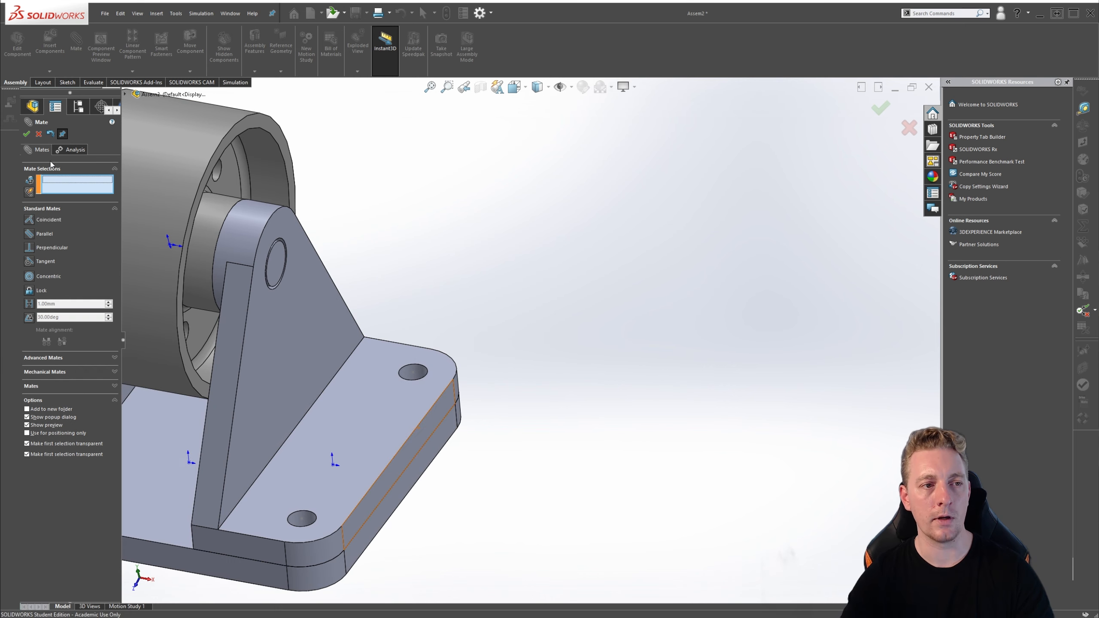
{"action": "key", "text": "Escape"}
Swing the plate clear of the other support and add a concentric mate between its front corner hole and that support's front hole.
{"action": "middle_click_drag", "start_coordinate": [426, 350], "coordinate": [473, 365]}
{"action": "left_click", "coordinate": [390, 427]}
{"action": "left_click_drag", "start_coordinate": [390, 427], "coordinate": [381, 558]}
{"action": "left_click", "coordinate": [76, 47]}
{"action": "left_click", "coordinate": [297, 476]}
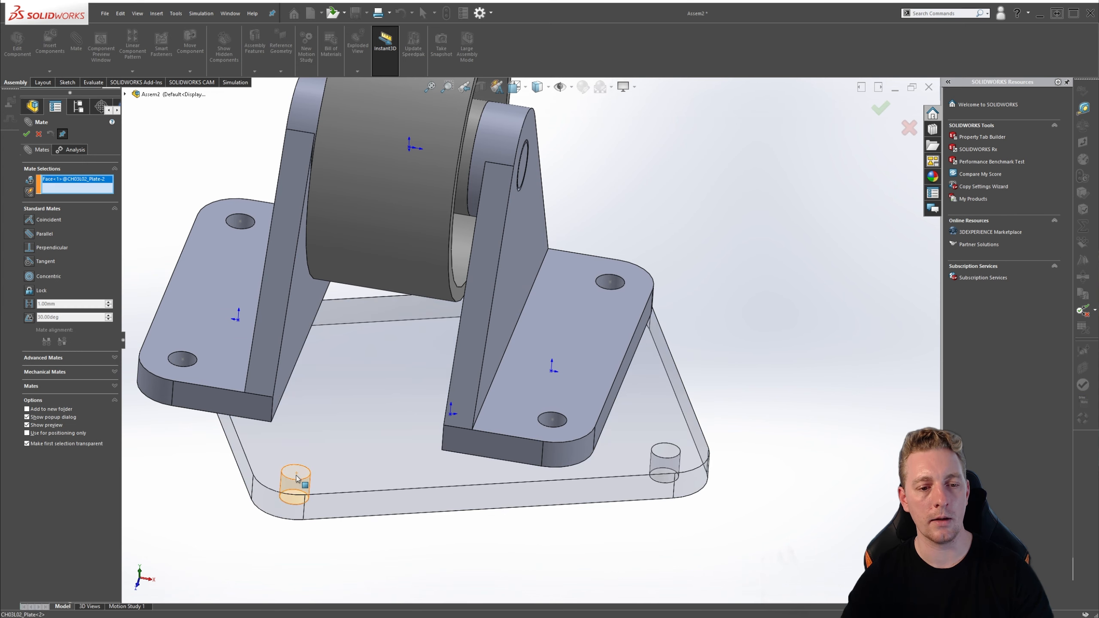
{"action": "left_click", "coordinate": [179, 360]}
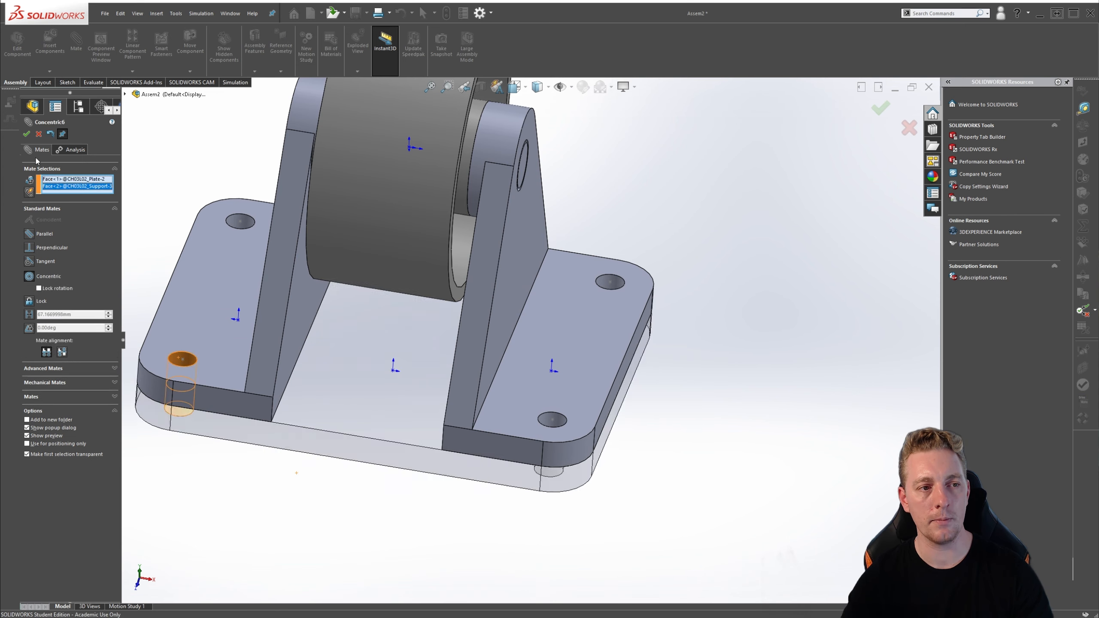
{"action": "key", "text": "Return"}
Leave the mating command and test in isometric view whether the mated base and the fixed wheel can be moved.
{"action": "left_click_drag", "start_coordinate": [381, 463], "coordinate": [413, 477]}
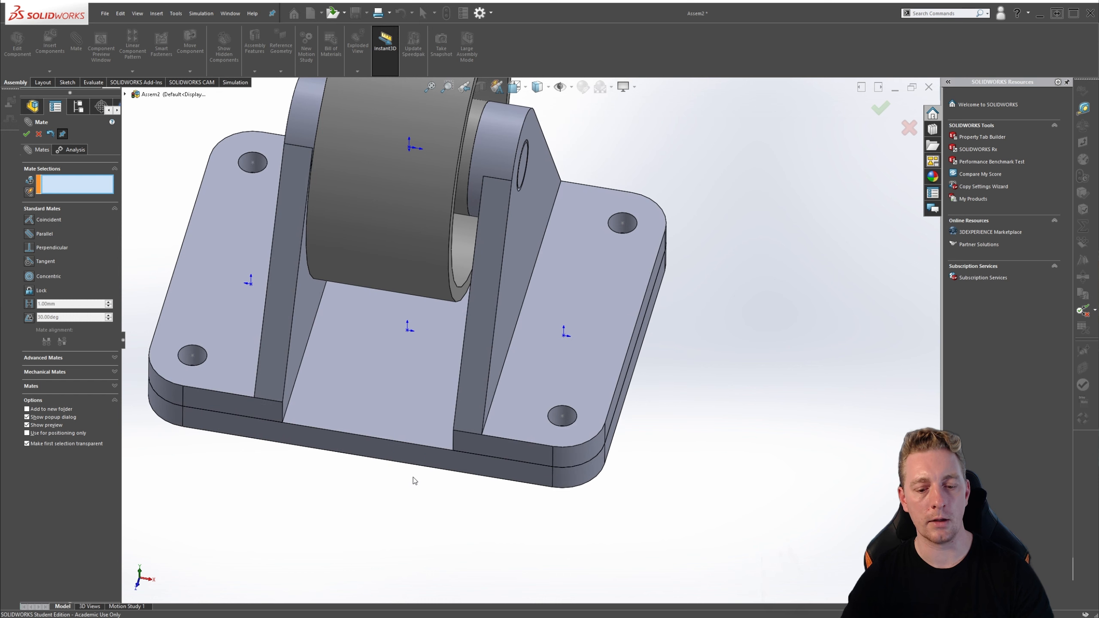
{"action": "key", "text": "ctrl+7"}
{"action": "left_click_drag", "start_coordinate": [539, 254], "coordinate": [502, 296]}
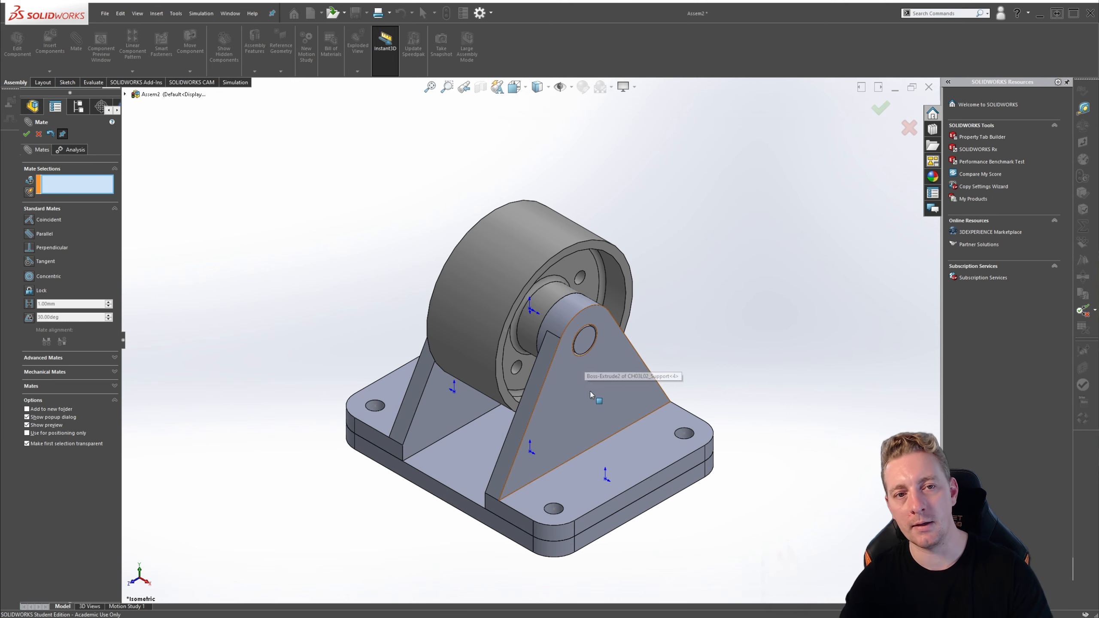
{"action": "left_click", "coordinate": [509, 286]}
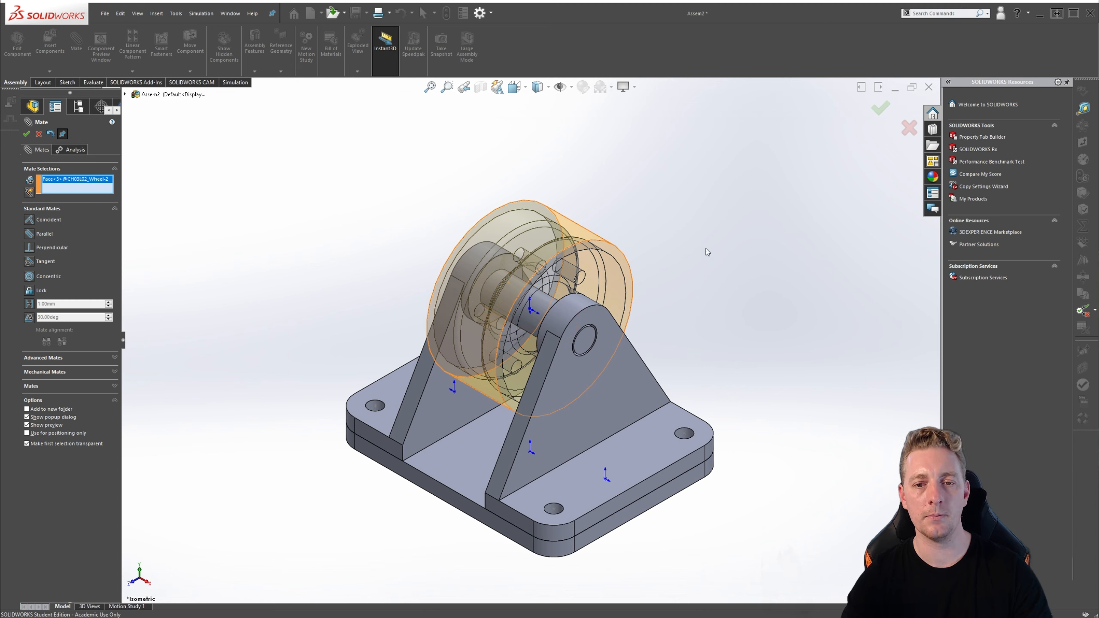
{"action": "left_click", "coordinate": [39, 135]}
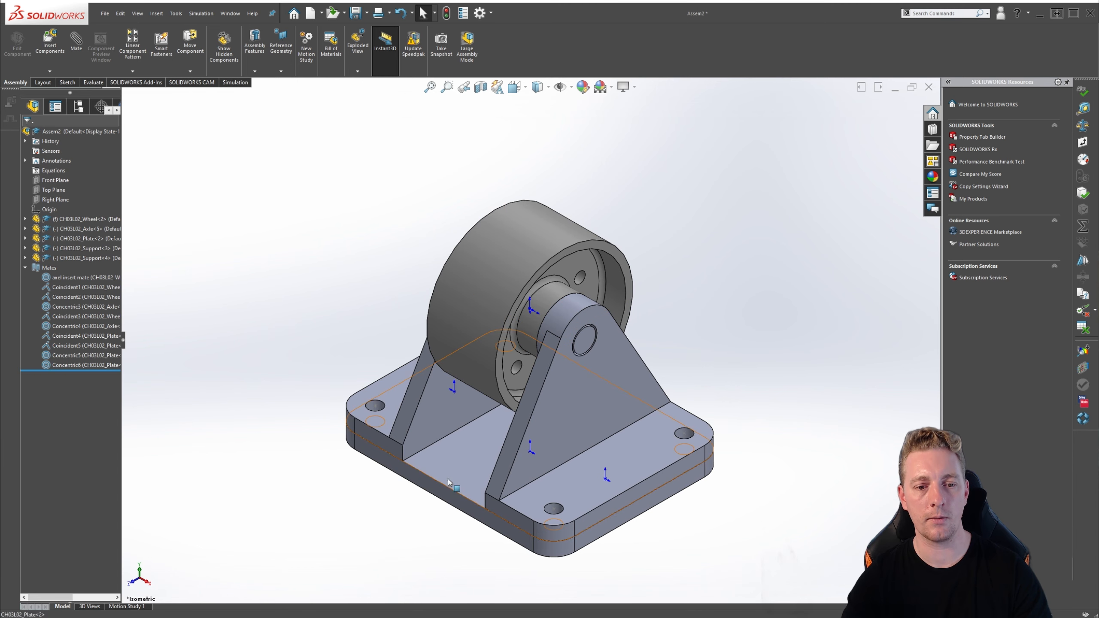
{"action": "left_click_drag", "start_coordinate": [449, 458], "coordinate": [418, 518]}
{"action": "left_click", "coordinate": [542, 251]}
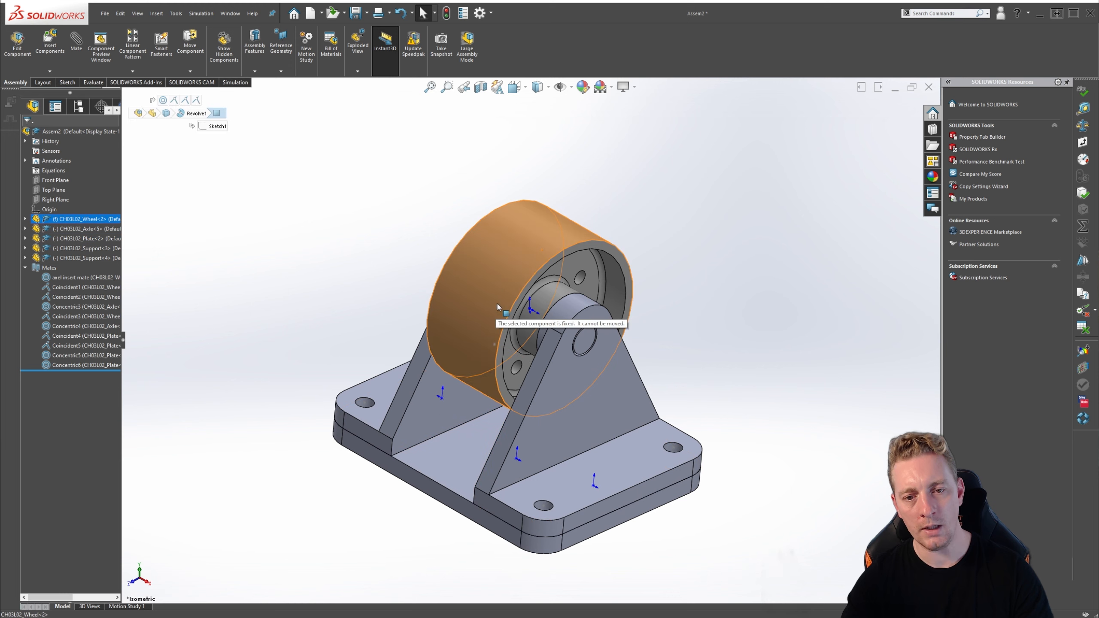
{"action": "left_click_drag", "start_coordinate": [541, 251], "coordinate": [528, 296]}
{"action": "left_click", "coordinate": [362, 233]}
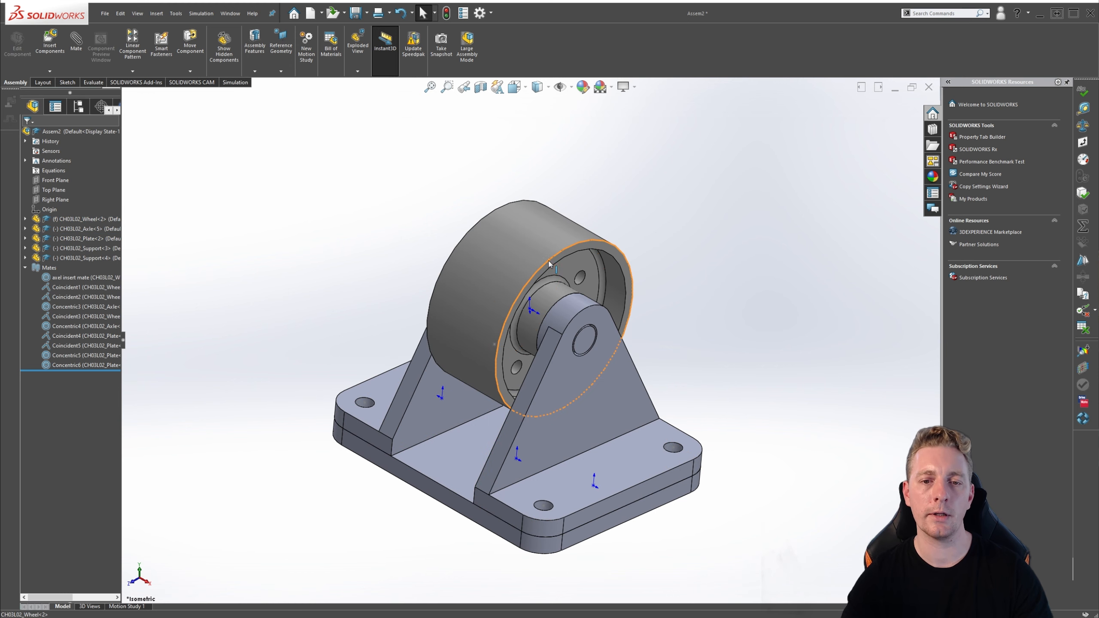
Float the wheel and move the whole caster assembly by its wheel.
{"action": "right_click", "coordinate": [550, 262]}
{"action": "left_click", "coordinate": [571, 353]}
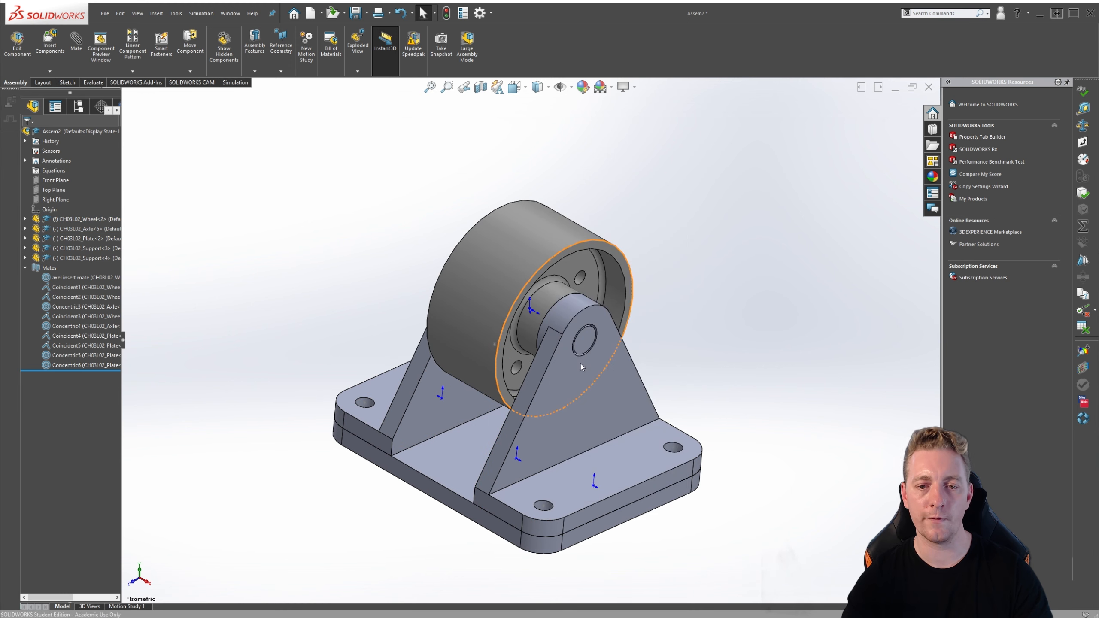
{"action": "left_click_drag", "start_coordinate": [504, 285], "coordinate": [567, 363]}
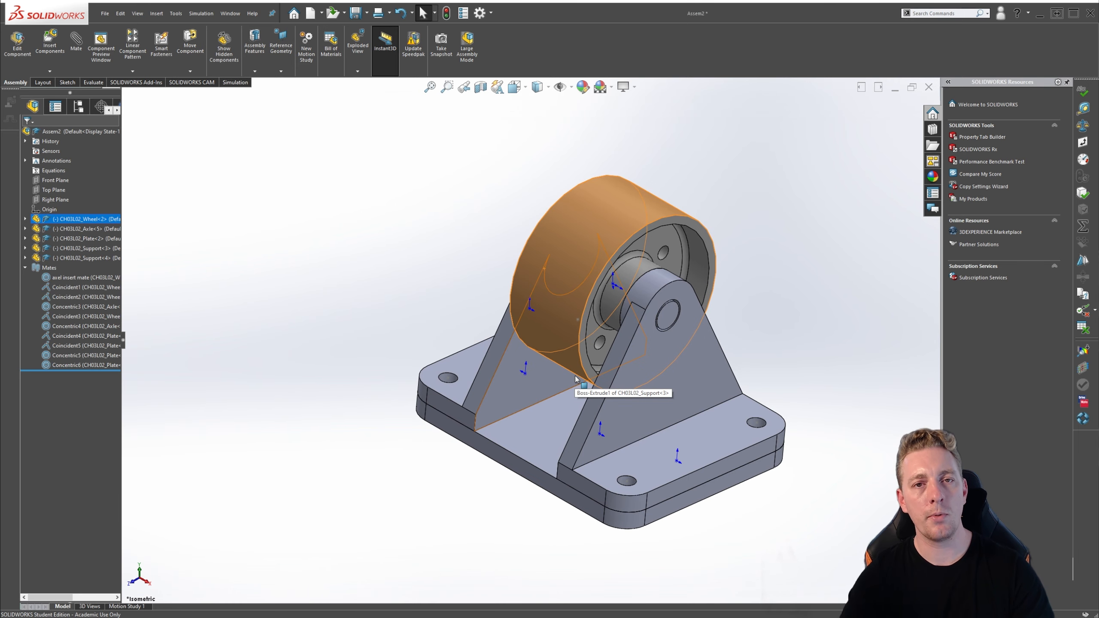
{"action": "left_click", "coordinate": [415, 247]}
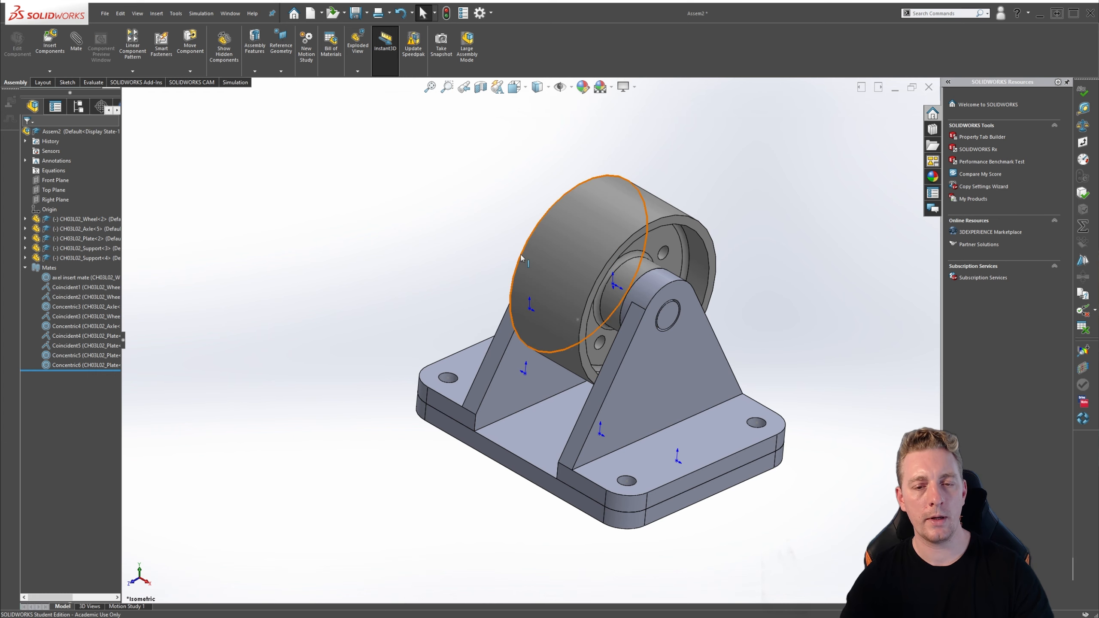
Undo the wheel's movements and its Float setting, and restore the second plate-to-support concentric mate.
{"action": "key", "text": "ctrl+z"}
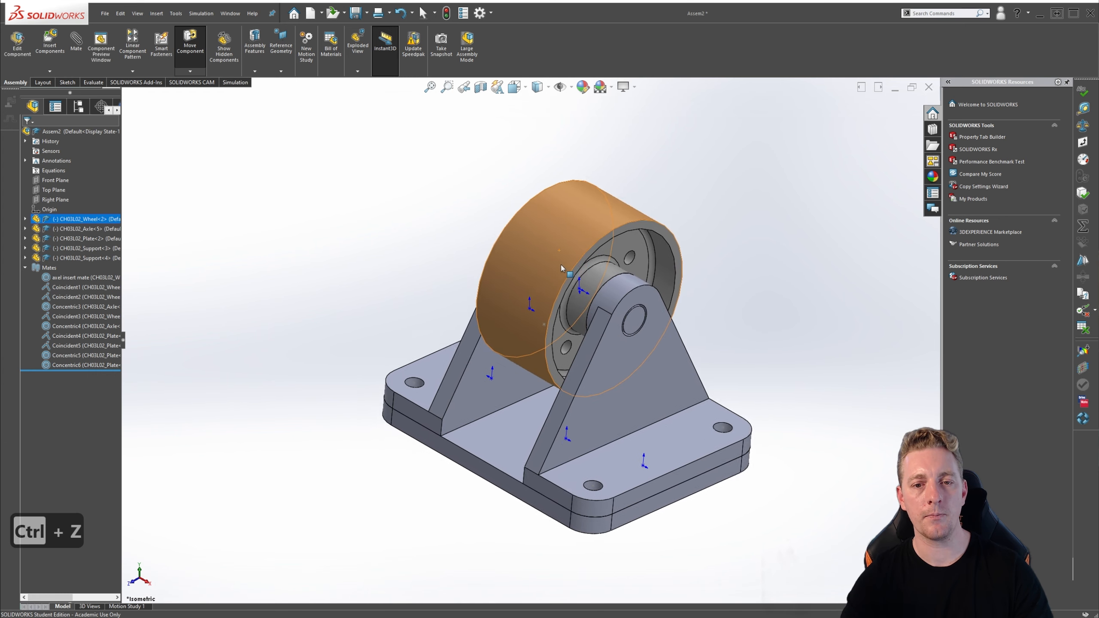
{"action": "key", "text": "ctrl+z"}
{"action": "key", "text": "ctrl+z"}
{"action": "key", "text": "ctrl+z"}
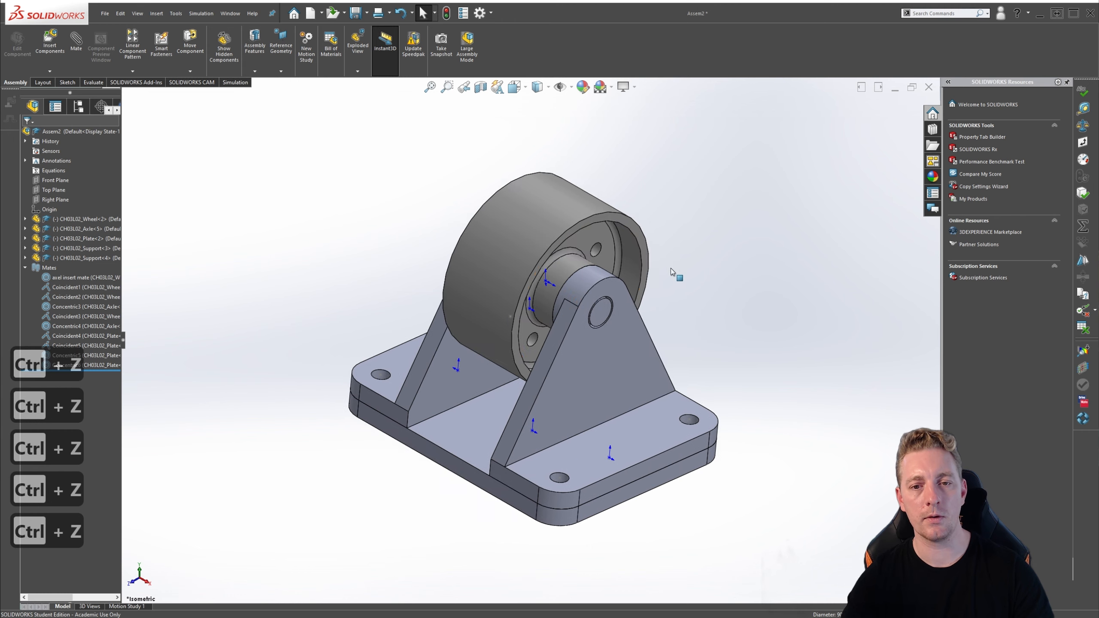
{"action": "key", "text": "ctrl+z"}
{"action": "left_click_drag", "start_coordinate": [553, 253], "coordinate": [580, 246]}
{"action": "key", "text": "ctrl+z"}
{"action": "key", "text": "ctrl+z"}
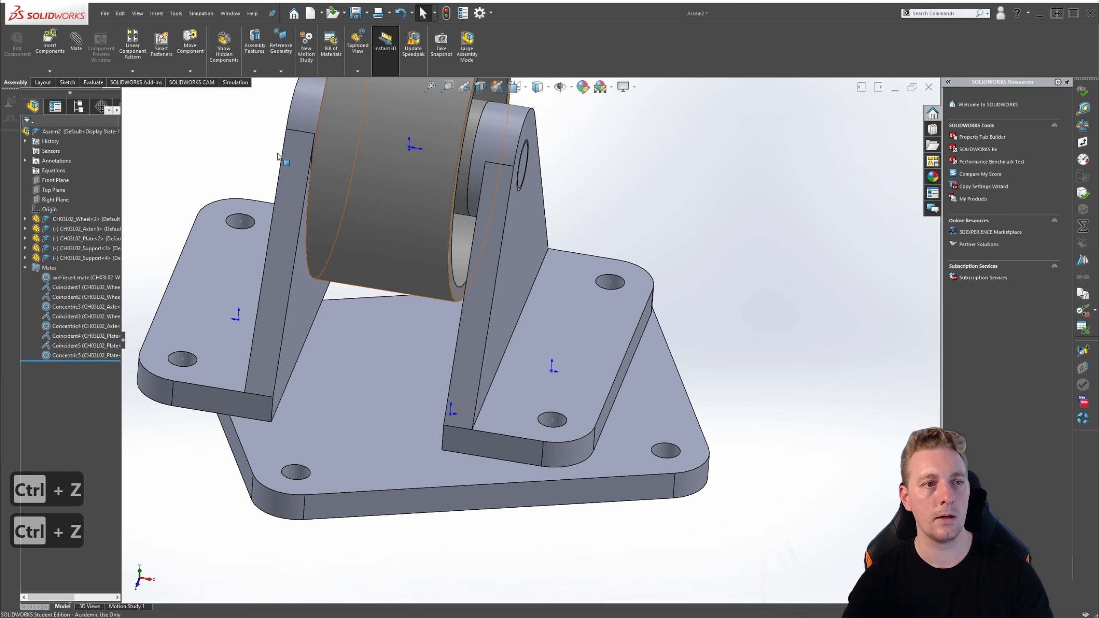
{"action": "left_click", "coordinate": [120, 13]}
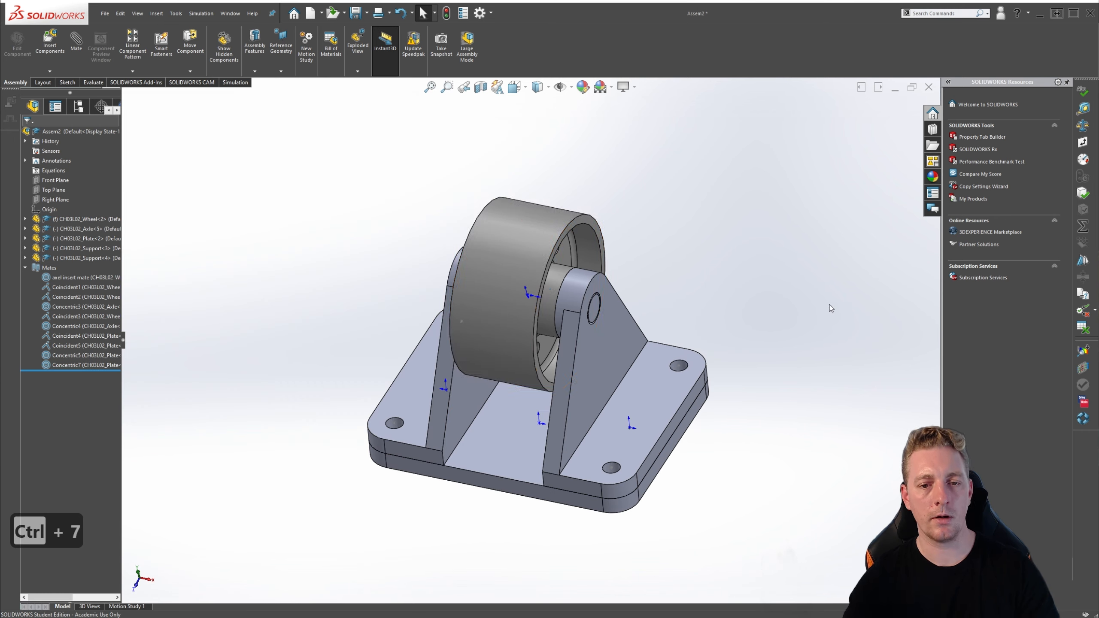
Test how the base swings about the fixed wheel by moving the plate and a support.
{"action": "left_click_drag", "start_coordinate": [564, 251], "coordinate": [561, 295]}
{"action": "key", "text": "Escape"}
{"action": "left_click_drag", "start_coordinate": [480, 460], "coordinate": [516, 304]}
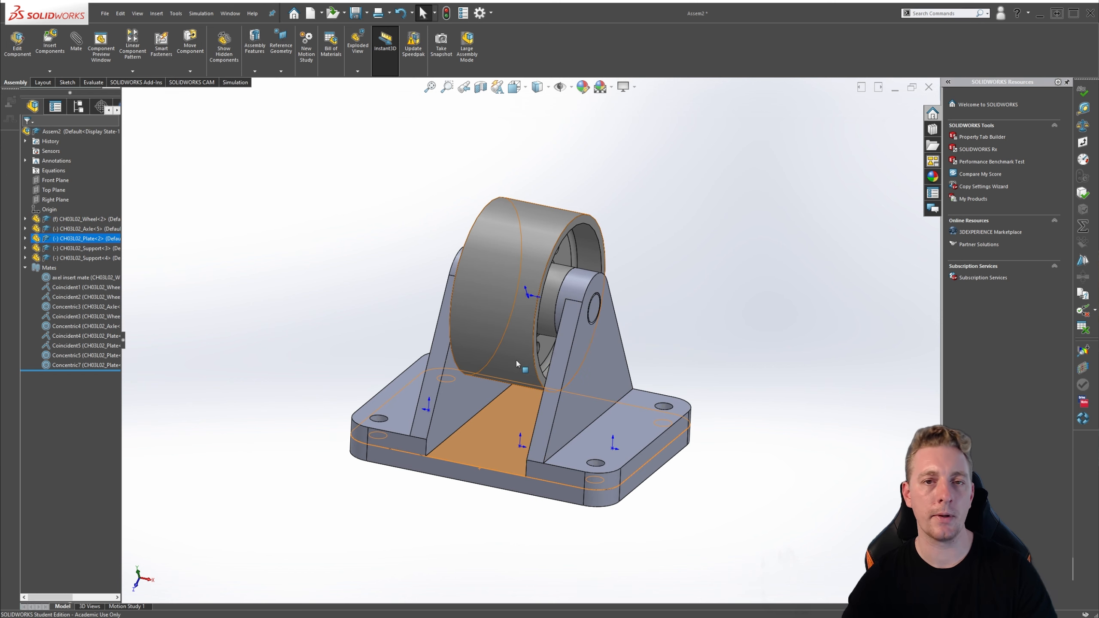
{"action": "left_click", "coordinate": [780, 355]}
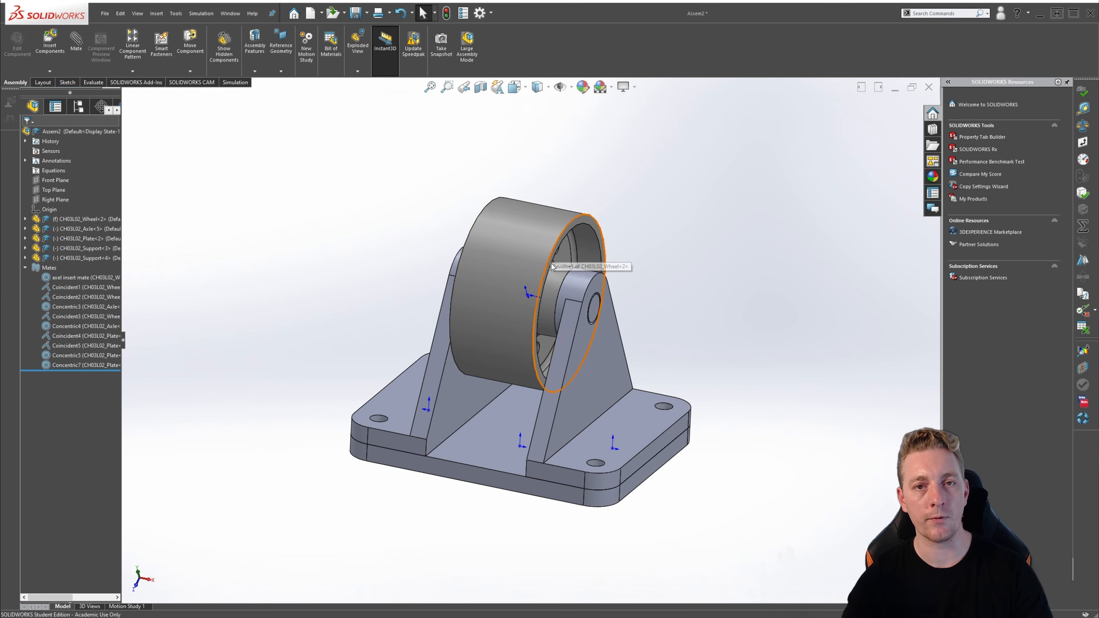
{"action": "left_click_drag", "start_coordinate": [593, 431], "coordinate": [590, 433]}
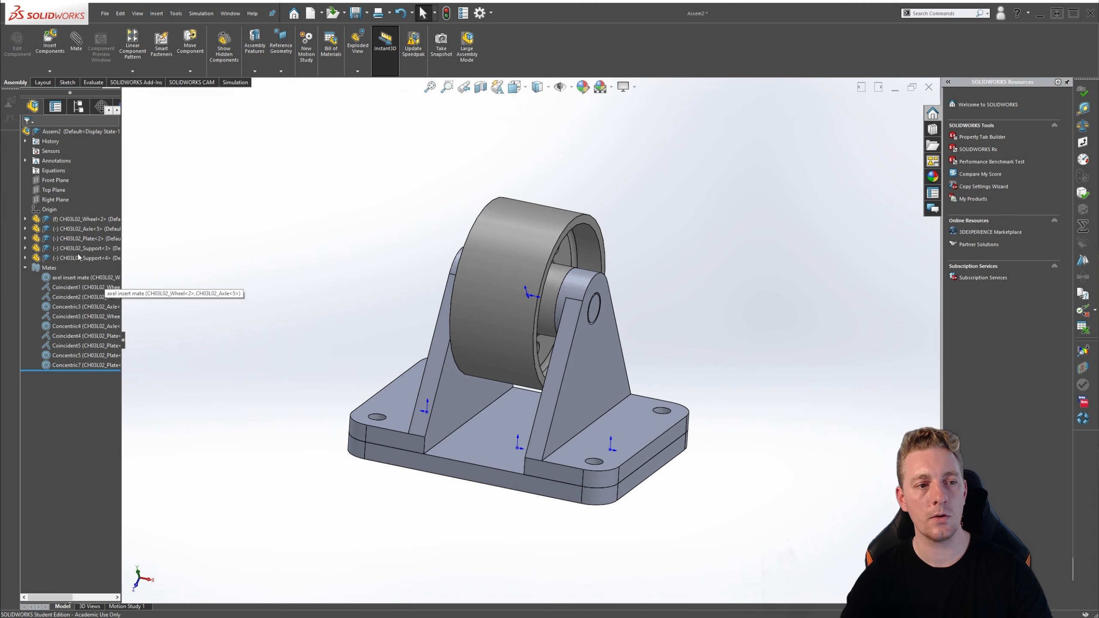
Add a coincident mate between the plate's Front Plane and the assembly's Front Plane.
{"action": "left_click", "coordinate": [477, 437]}
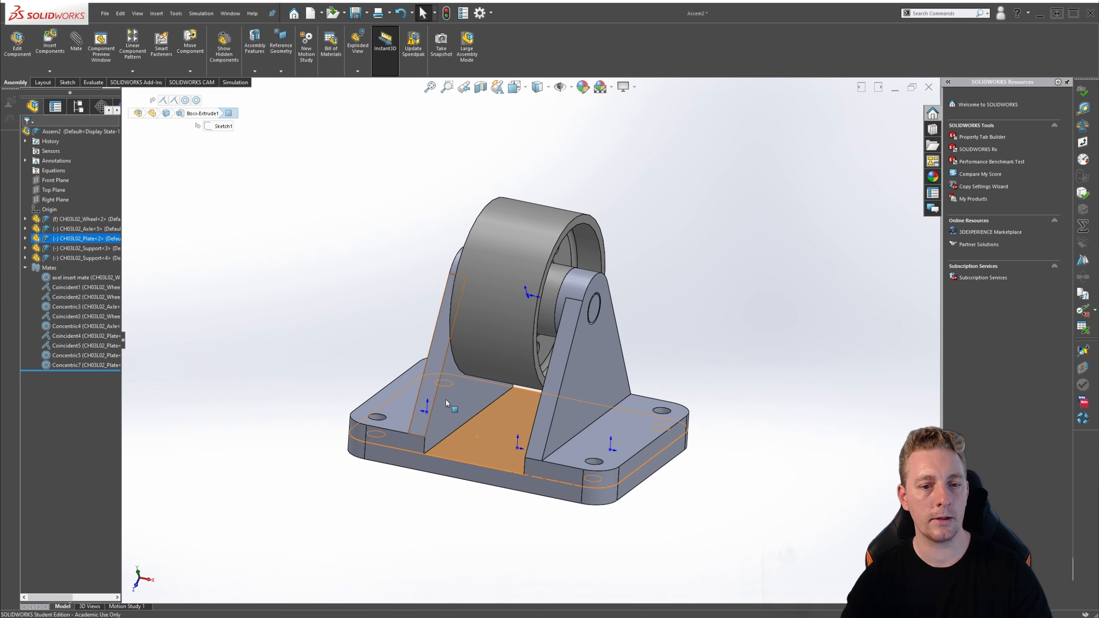
{"action": "left_click", "coordinate": [25, 239]}
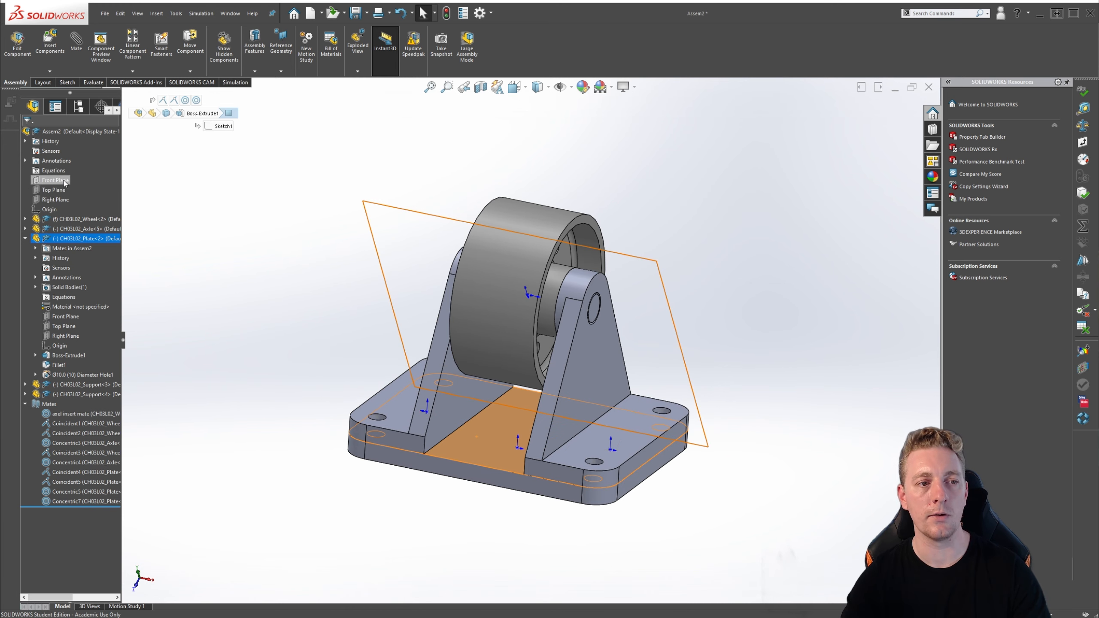
{"action": "left_click", "coordinate": [242, 241]}
{"action": "key", "text": "s"}
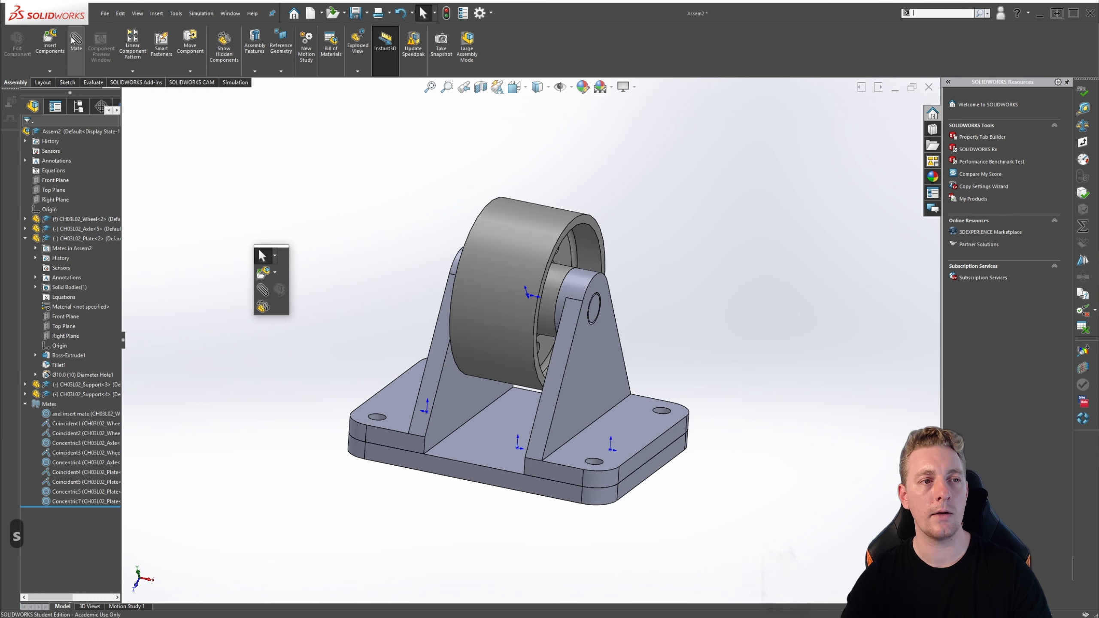
{"action": "left_click", "coordinate": [76, 40]}
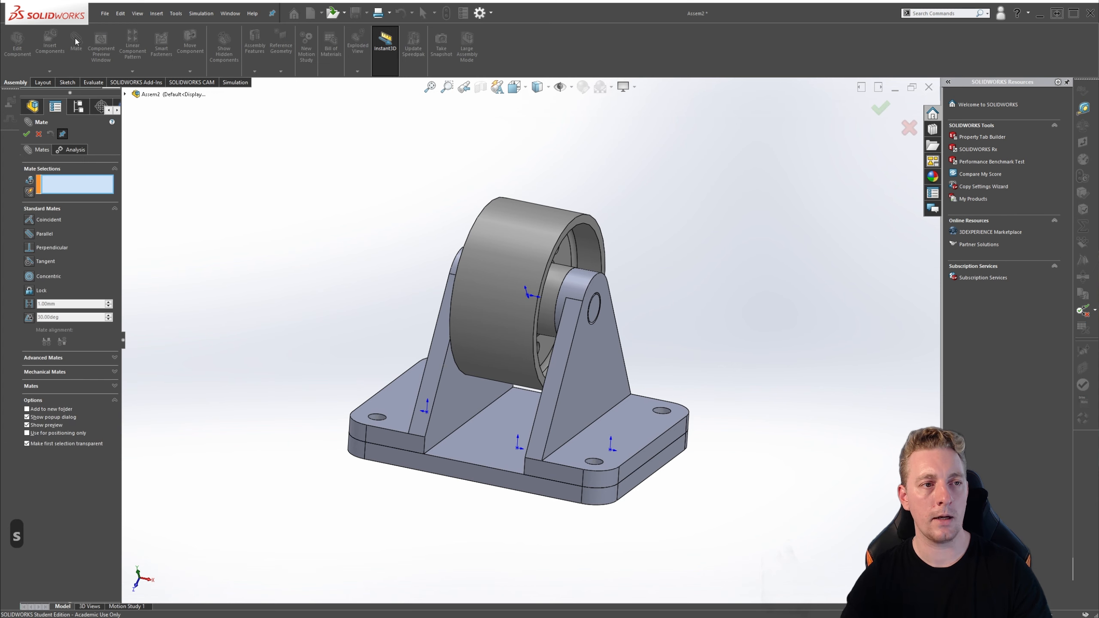
{"action": "left_click", "coordinate": [126, 94]}
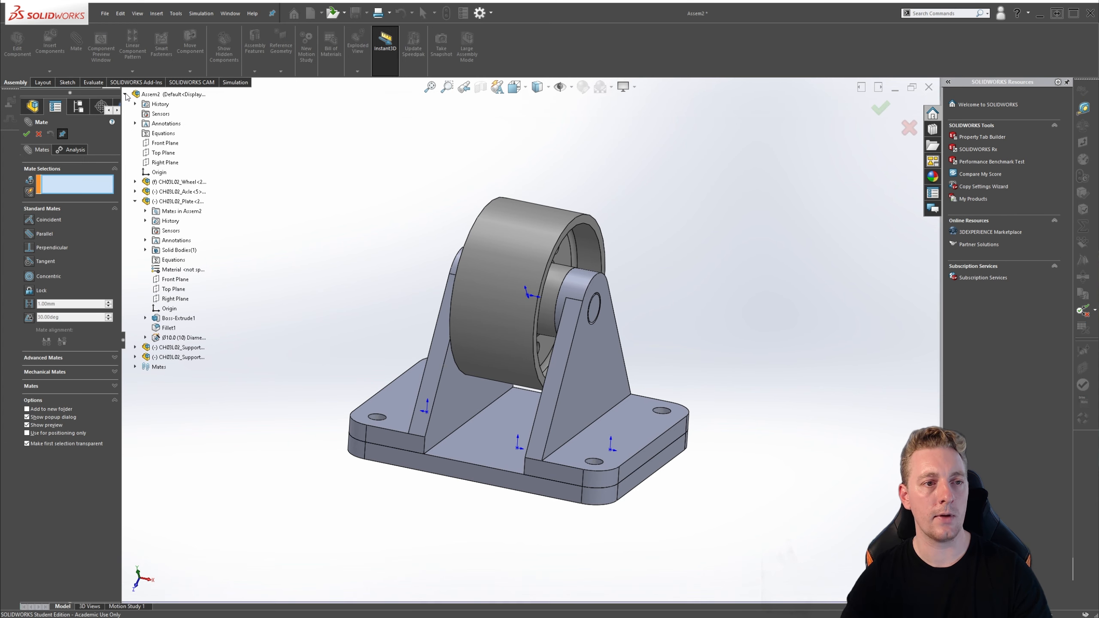
{"action": "left_click", "coordinate": [170, 280]}
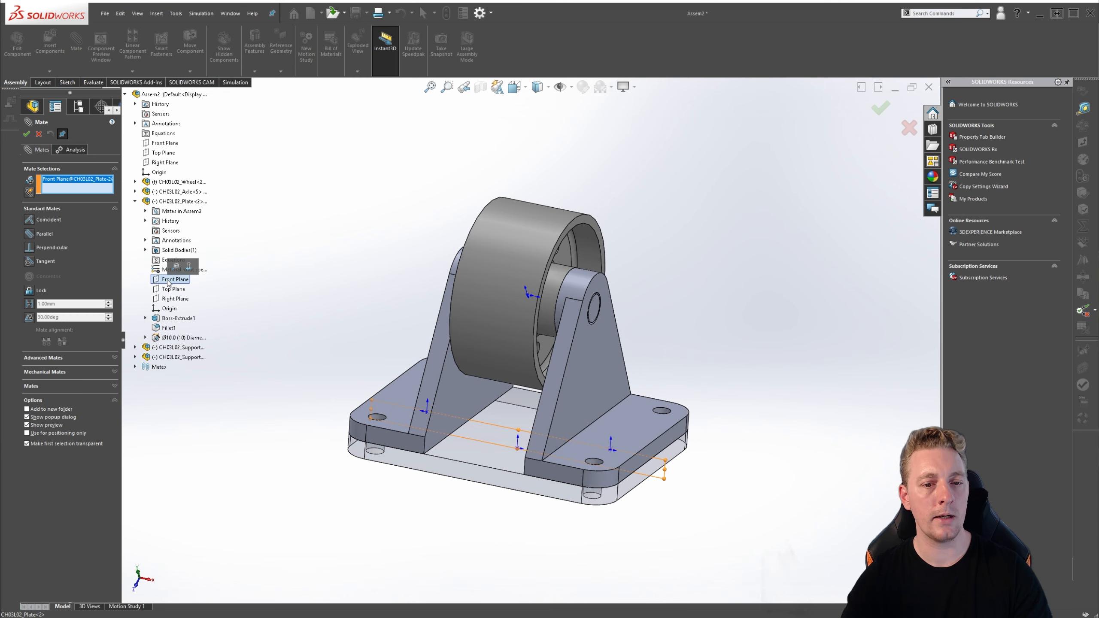
{"action": "left_click", "coordinate": [165, 143]}
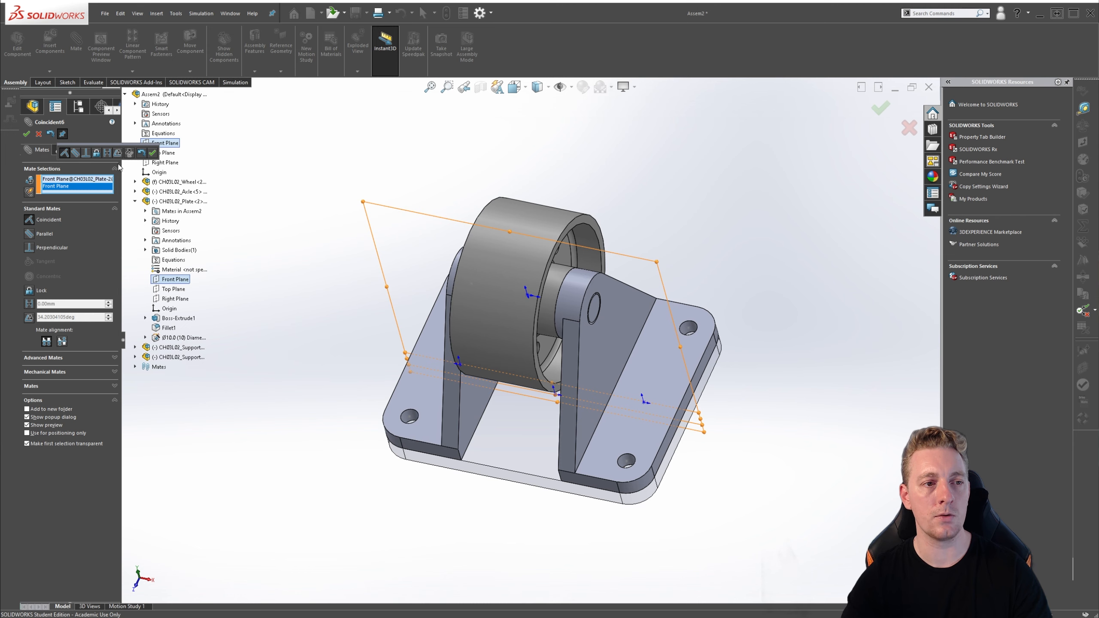
{"action": "left_click", "coordinate": [153, 153]}
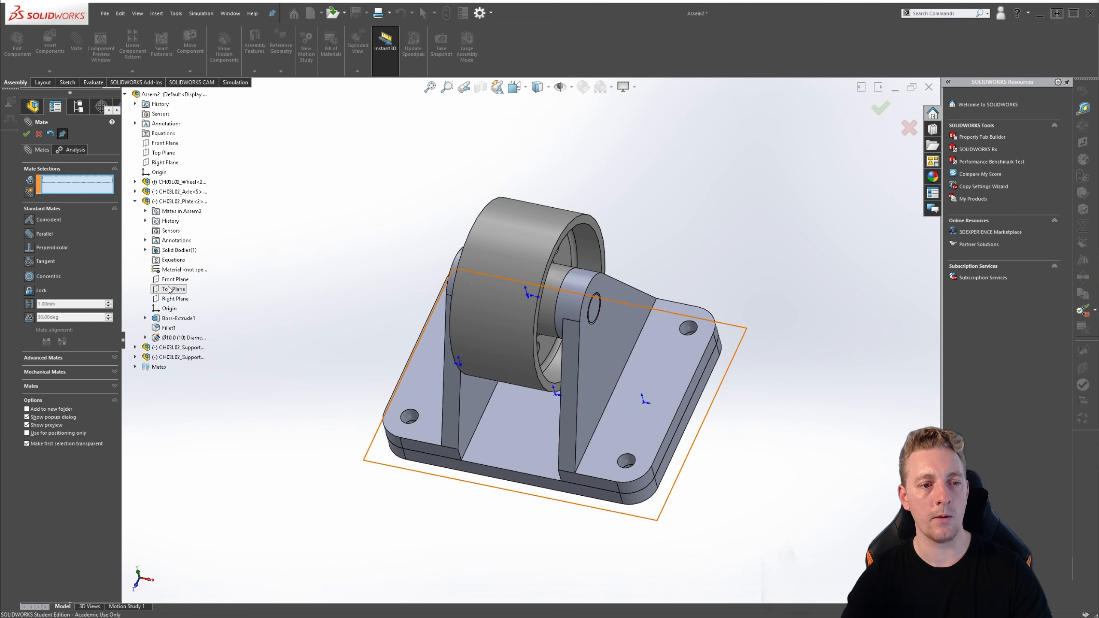
{"action": "left_click", "coordinate": [169, 289]}
{"action": "left_click", "coordinate": [163, 153]}
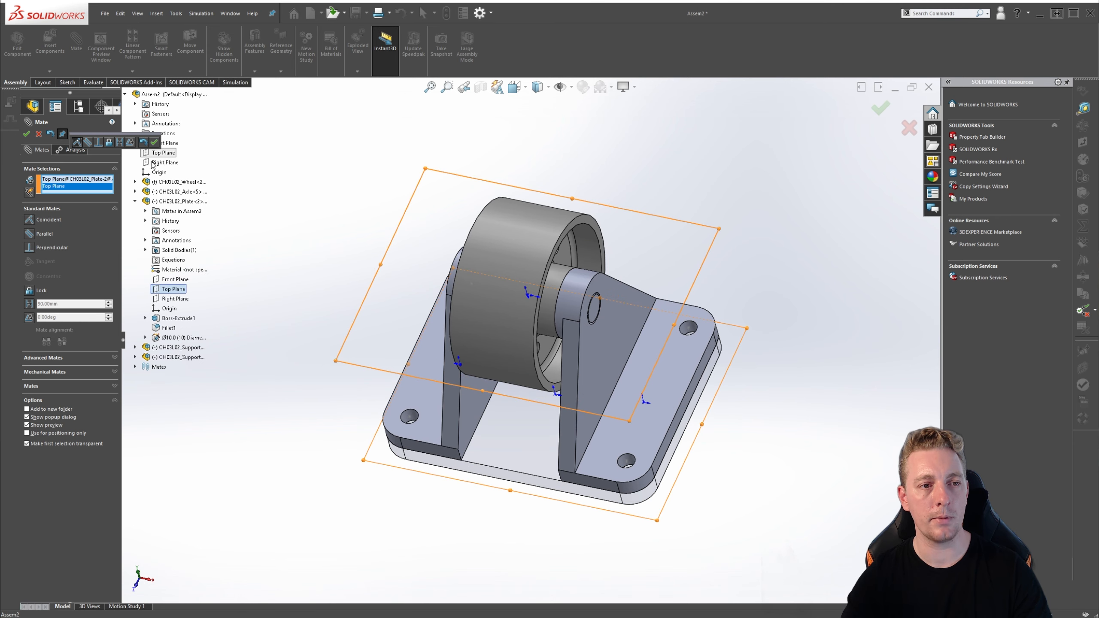
{"action": "middle_click_drag", "start_coordinate": [353, 338], "coordinate": [335, 281]}
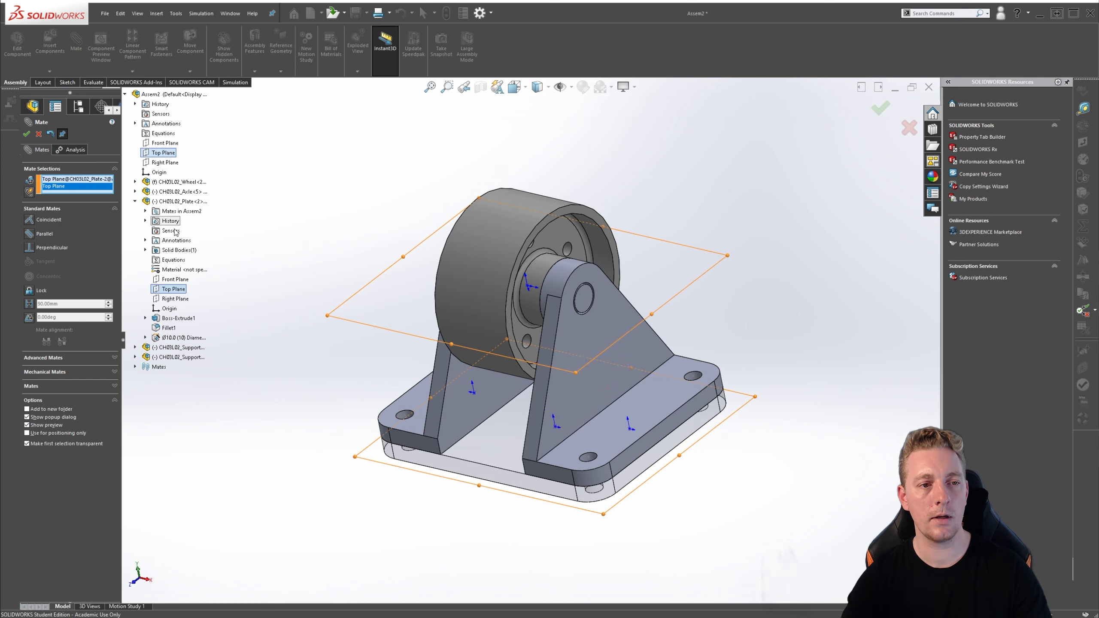
{"action": "right_click", "coordinate": [61, 186]}
{"action": "left_click", "coordinate": [82, 193]}
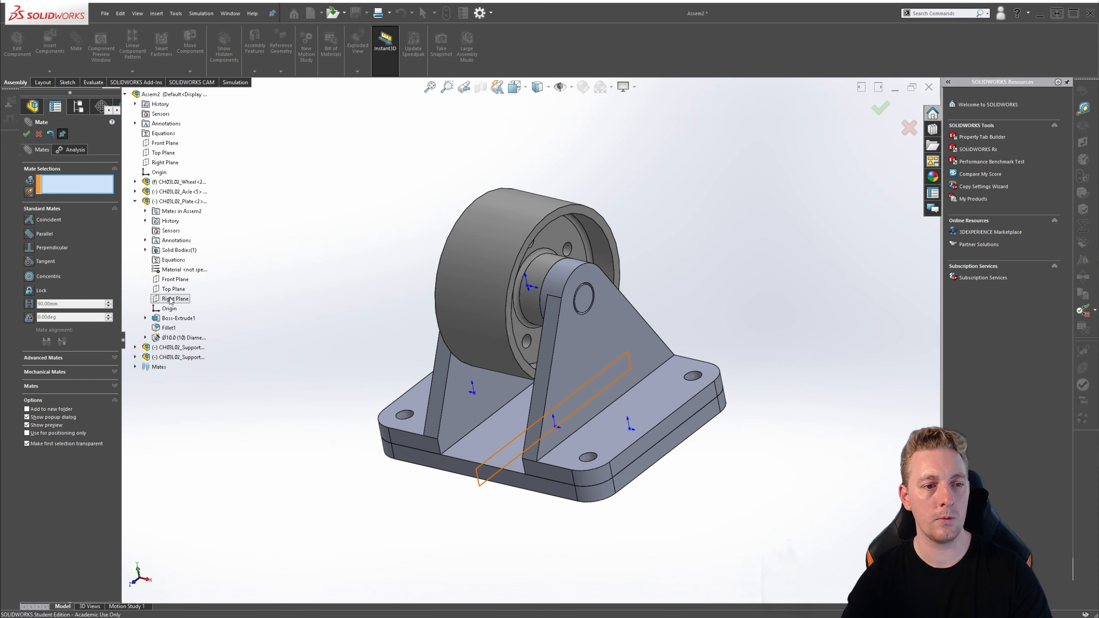
Add a coincident mate between the plate's Right Plane and the assembly's Right Plane.
{"action": "left_click", "coordinate": [170, 299]}
{"action": "left_click", "coordinate": [165, 162]}
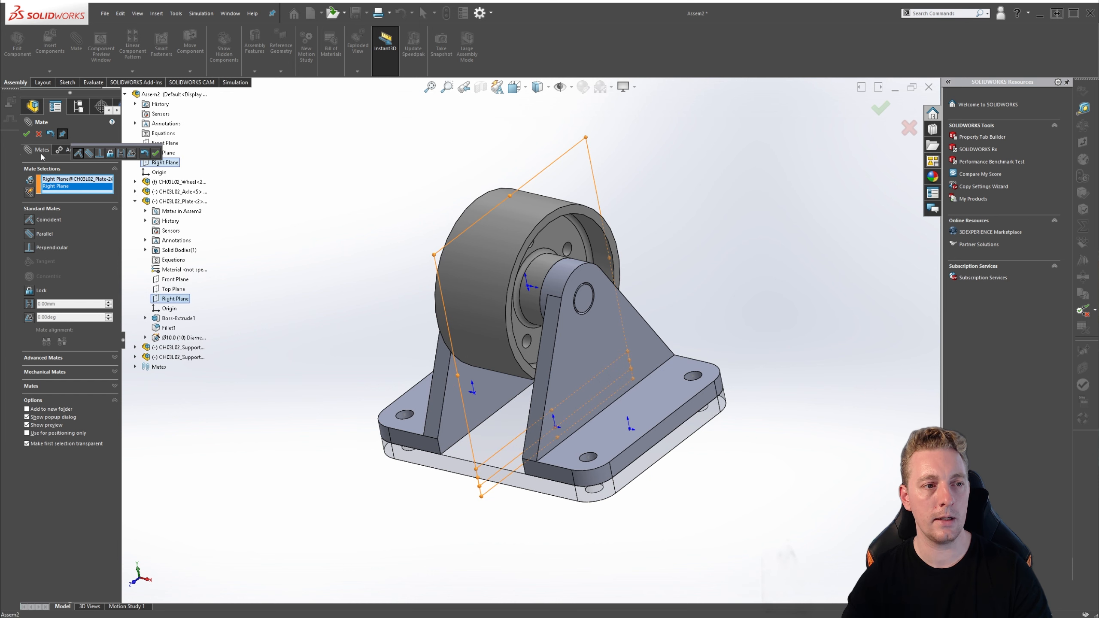
{"action": "left_click", "coordinate": [157, 153]}
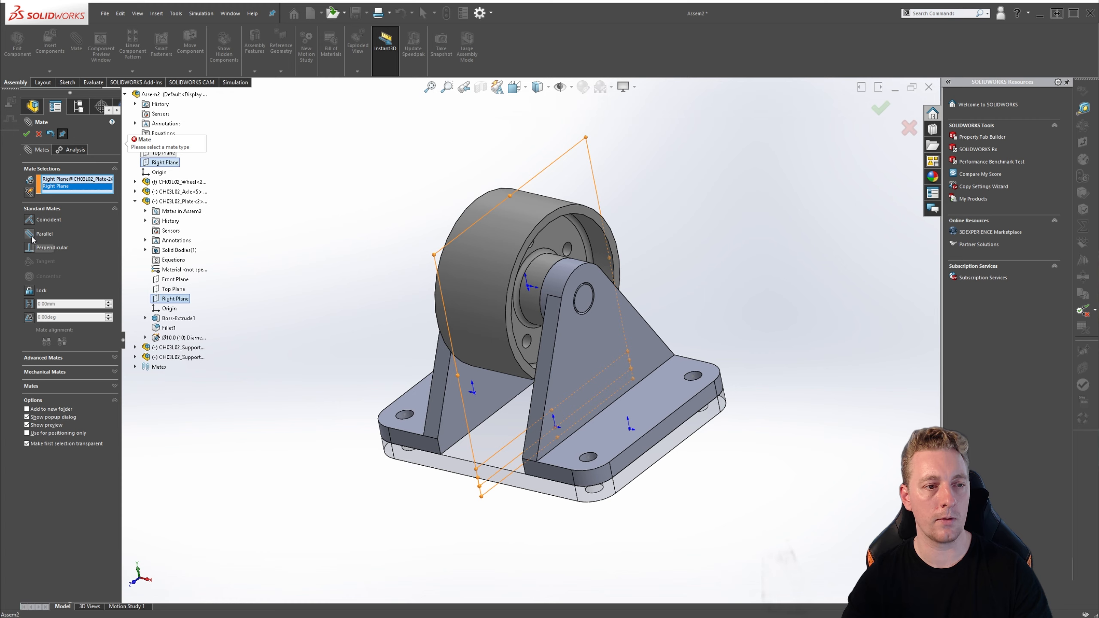
{"action": "left_click", "coordinate": [26, 134]}
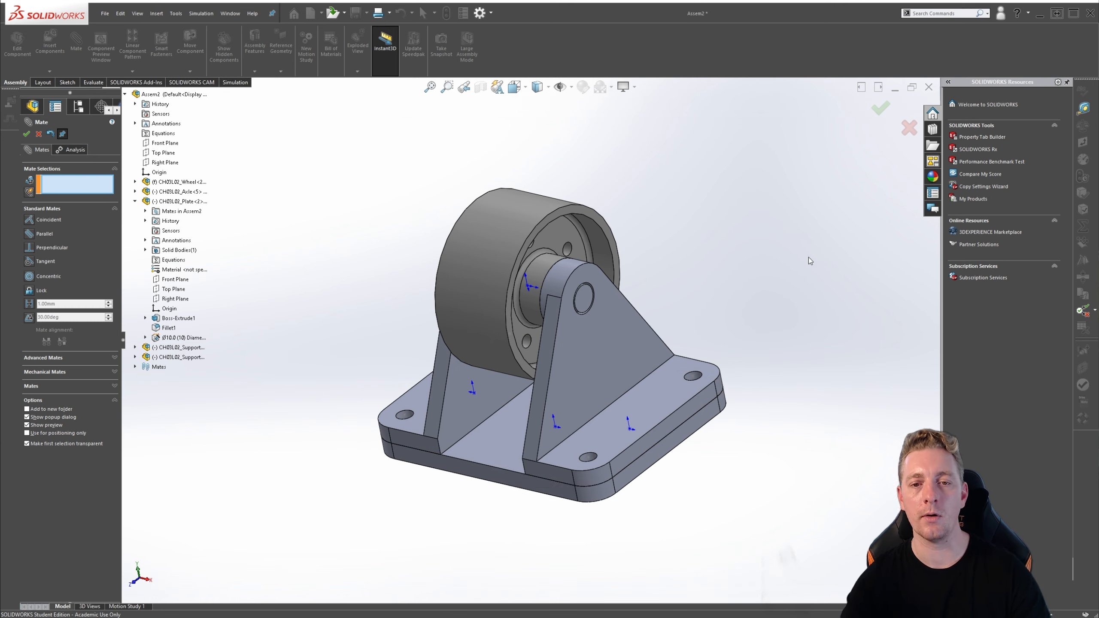
Leave the Mate command, set the wheel to Float, and move it slightly to test the assembly's remaining freedom.
{"action": "right_click", "coordinate": [490, 262]}
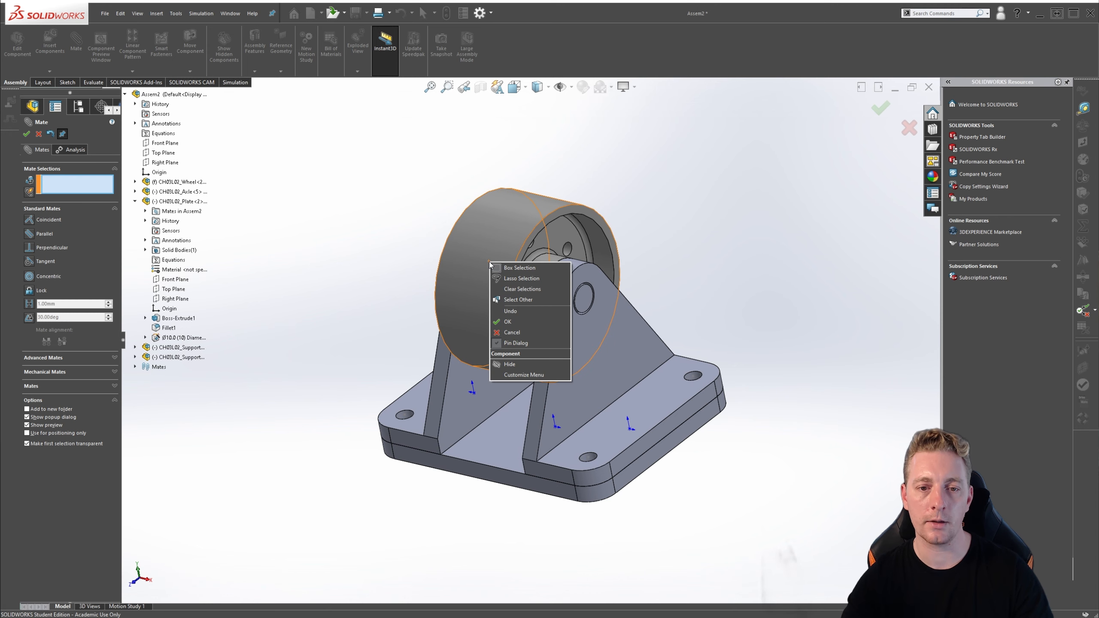
{"action": "left_click", "coordinate": [474, 249]}
{"action": "left_click", "coordinate": [474, 249]}
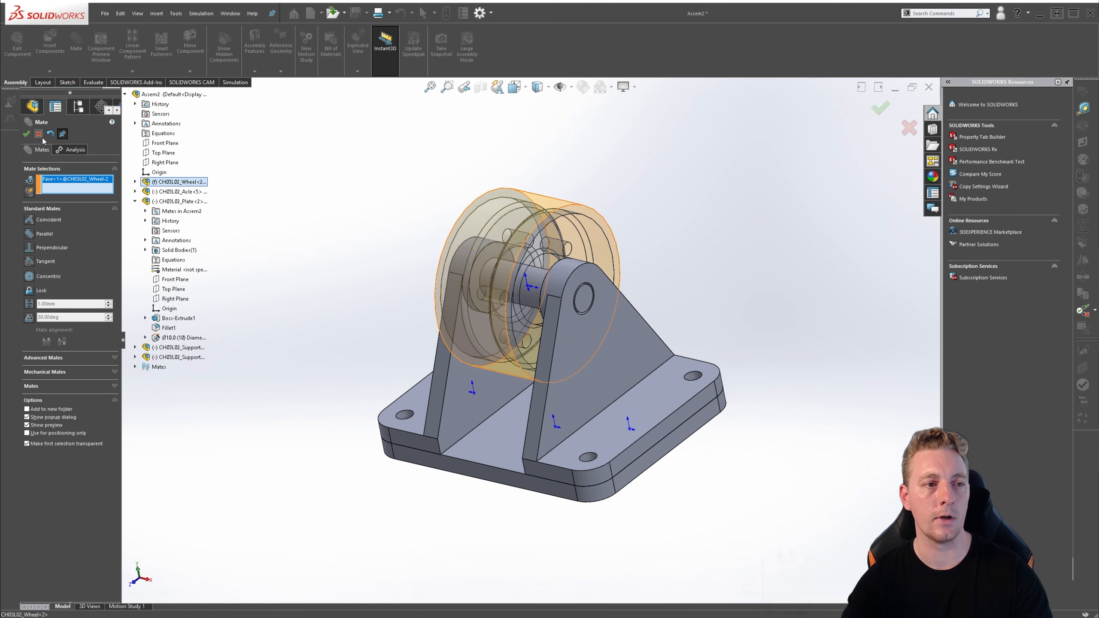
{"action": "left_click", "coordinate": [39, 135]}
{"action": "right_click", "coordinate": [509, 243]}
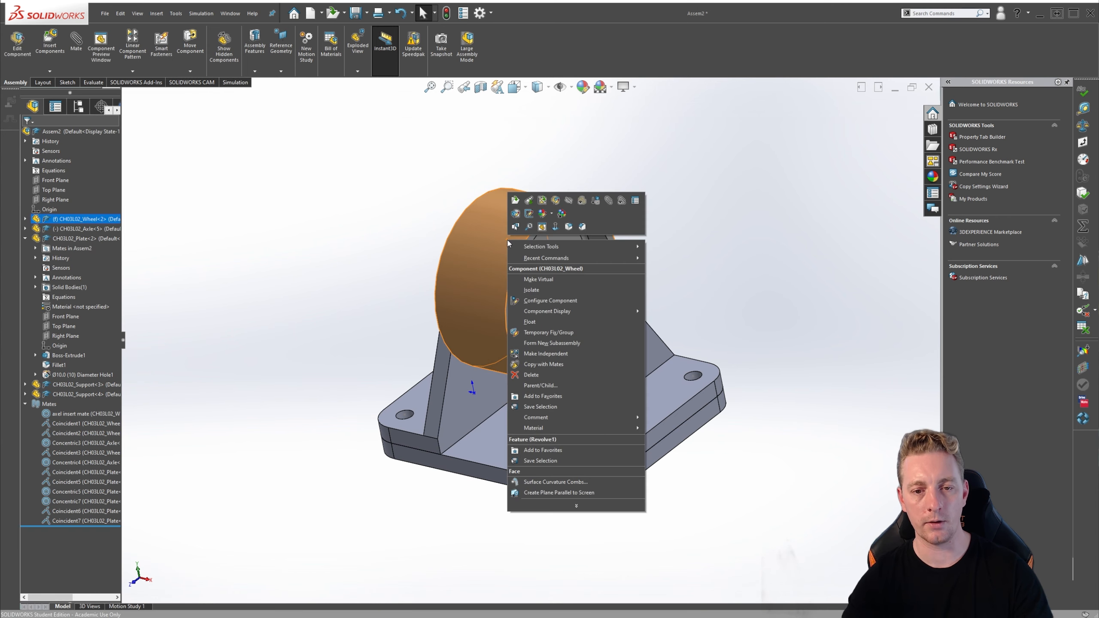
{"action": "left_click", "coordinate": [530, 323]}
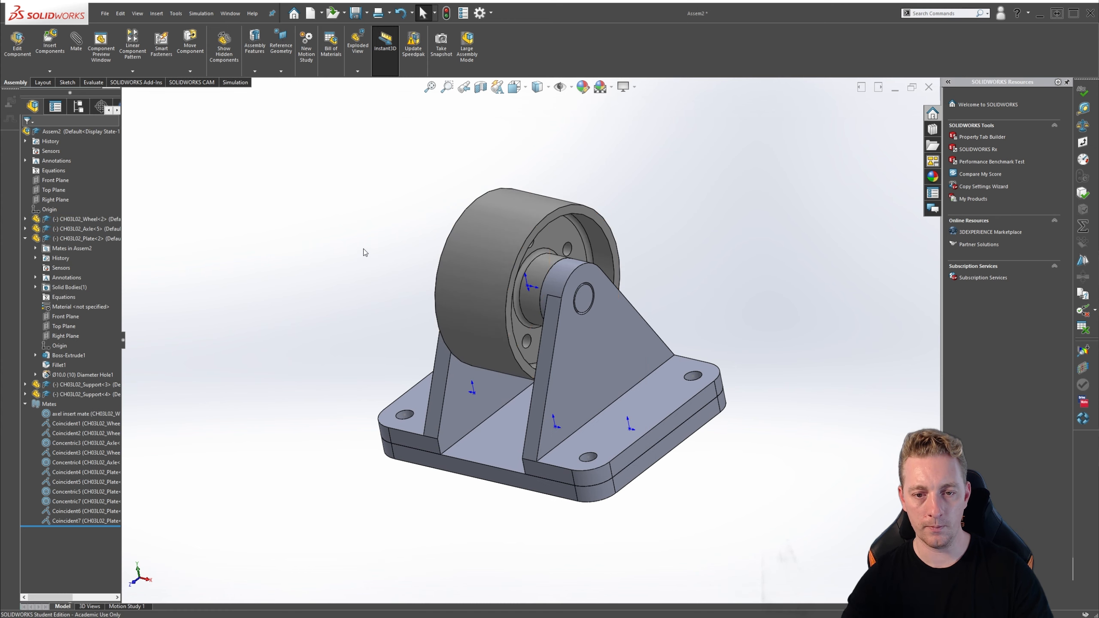
{"action": "left_click_drag", "start_coordinate": [529, 253], "coordinate": [521, 280]}
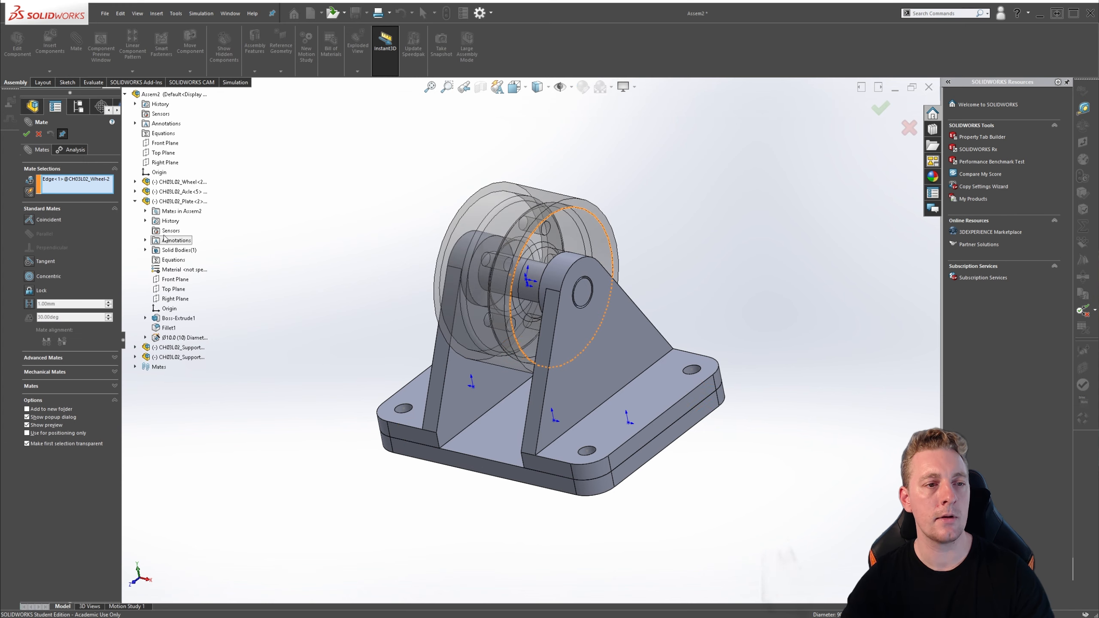
{"action": "left_click", "coordinate": [171, 289]}
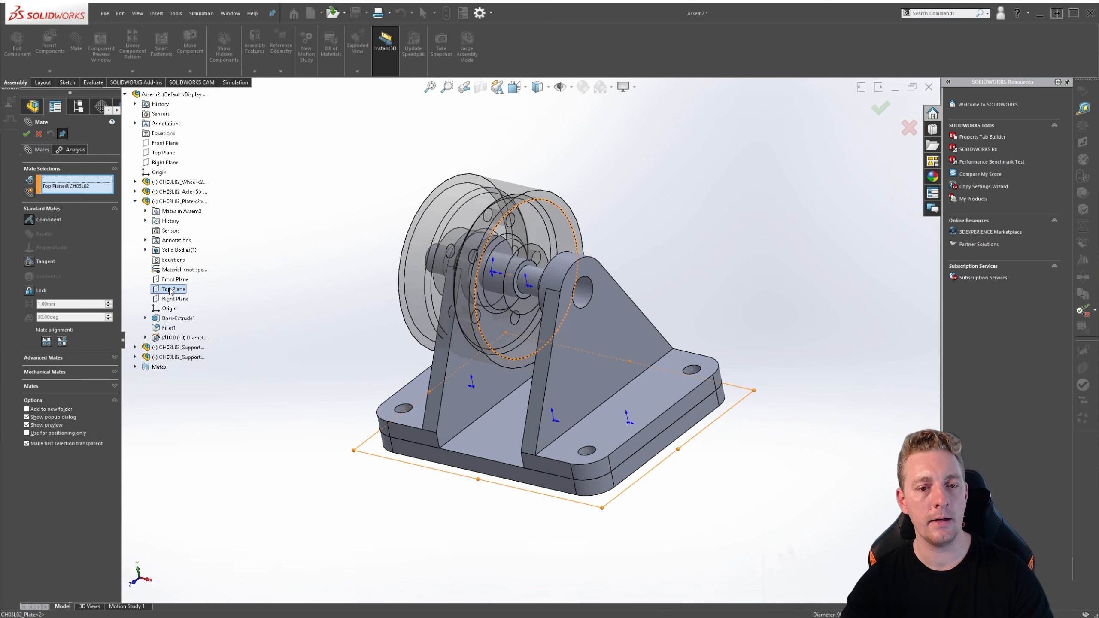
{"action": "right_click", "coordinate": [63, 186]}
{"action": "left_click", "coordinate": [87, 192]}
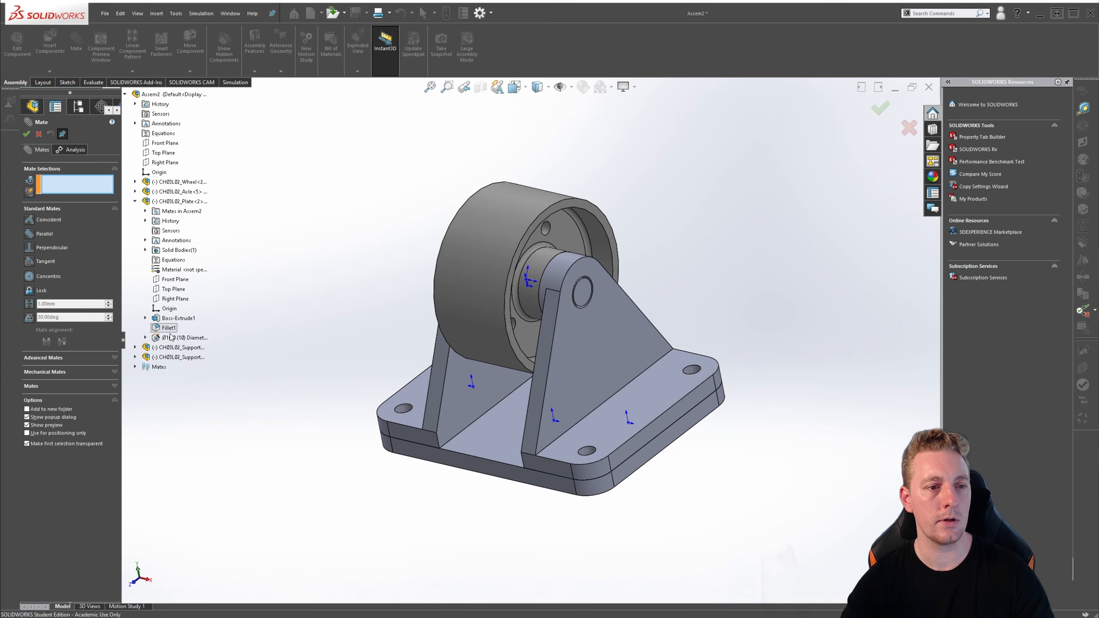
Add a coincident mate between the plate's Top Plane and the assembly's Top Plane, then close the Mate command.
{"action": "left_click", "coordinate": [171, 289]}
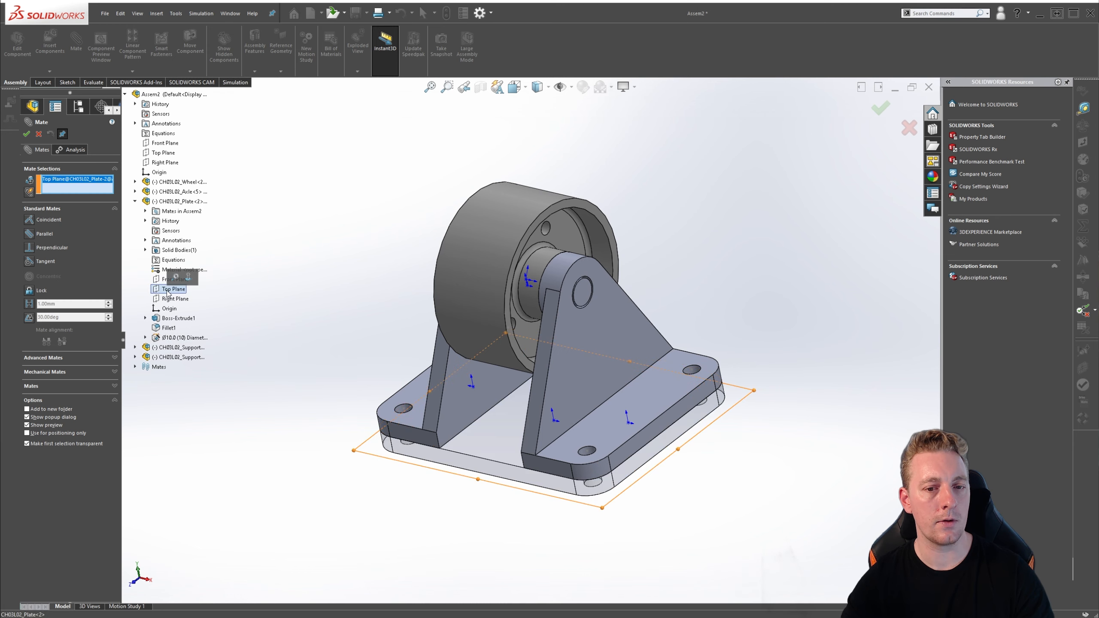
{"action": "left_click", "coordinate": [168, 154]}
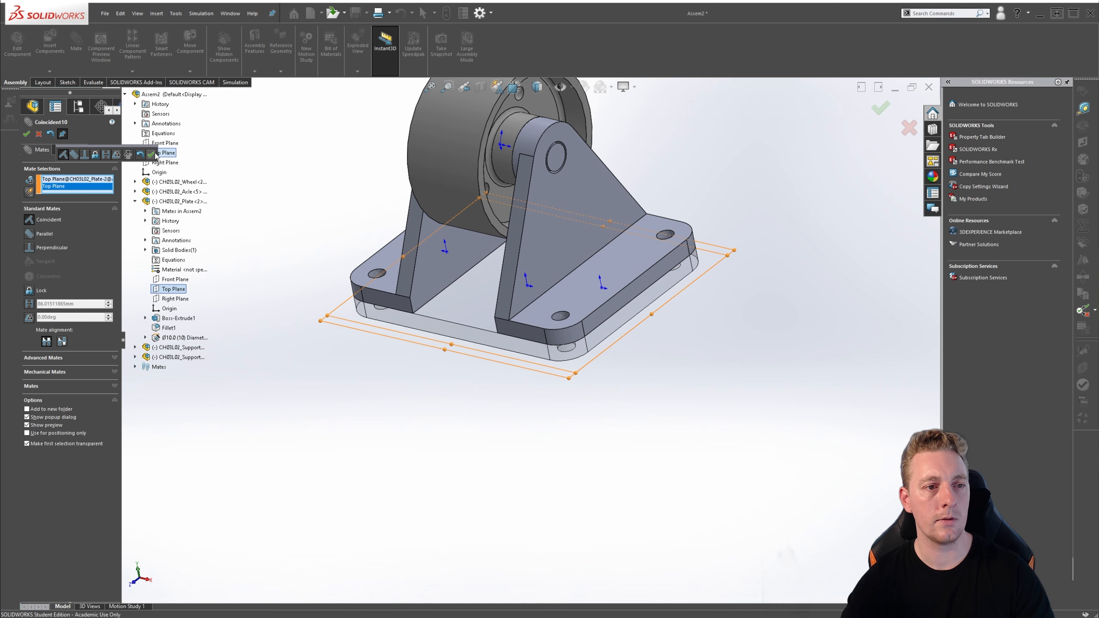
{"action": "left_click", "coordinate": [151, 154]}
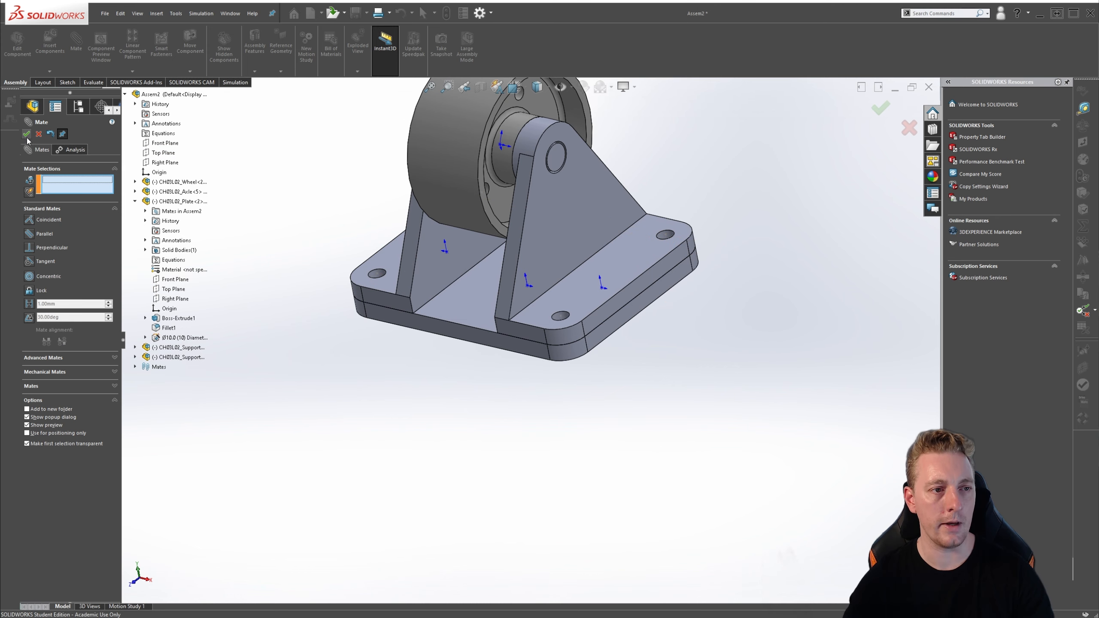
{"action": "key", "text": "Escape"}
Show the assembly in isometric view and rotate the wheel to test that it spins on its axle.
{"action": "key", "text": "ctrl+7"}
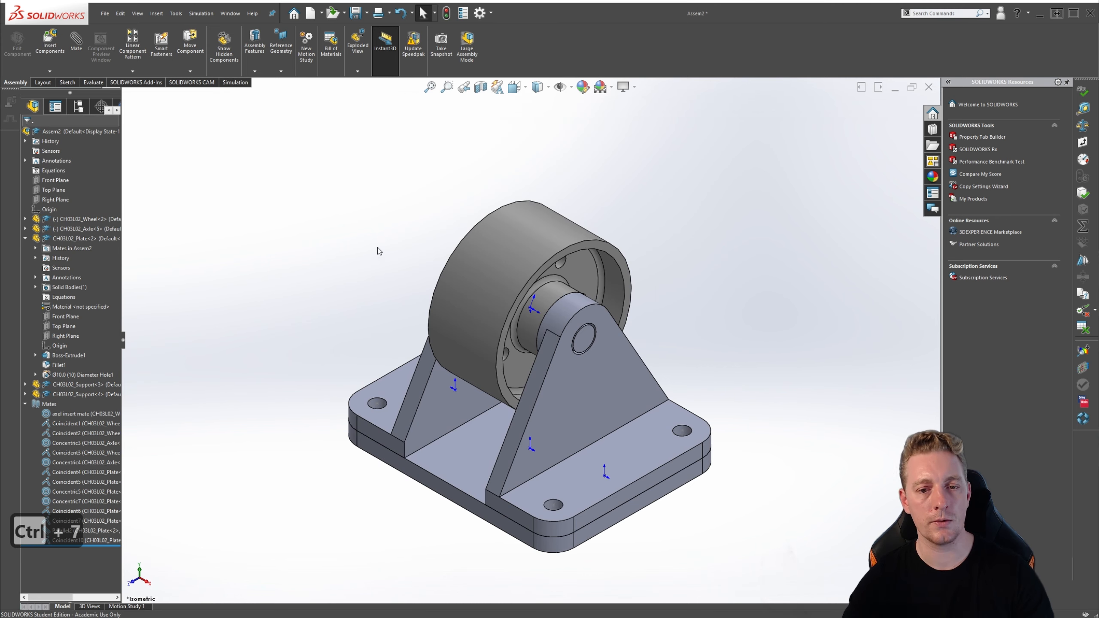
{"action": "left_click", "coordinate": [474, 305]}
{"action": "left_click_drag", "start_coordinate": [474, 306], "coordinate": [539, 367]}
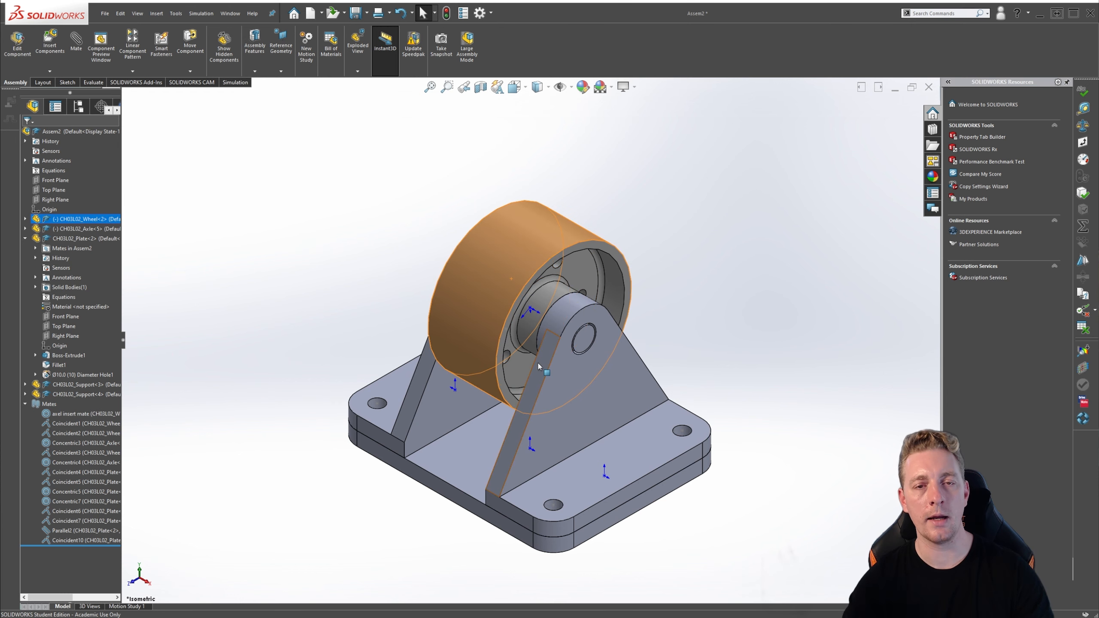
{"action": "left_click", "coordinate": [407, 190]}
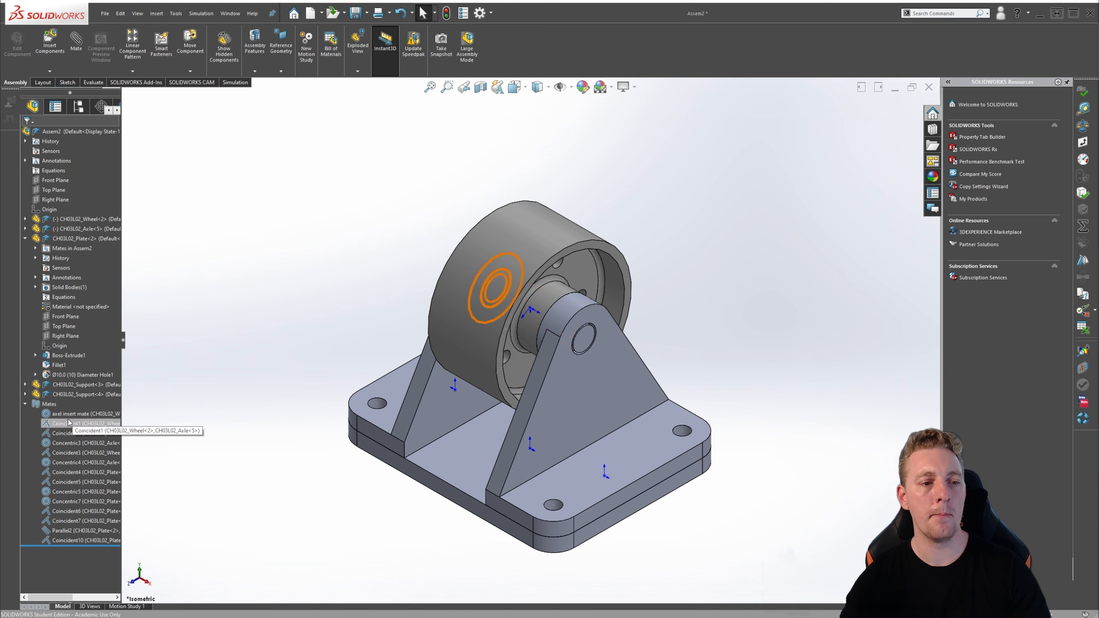
Open the name of the "axel insert mate" for editing, then leave it without renaming.
{"action": "left_click", "coordinate": [64, 415]}
{"action": "key", "text": "F2"}
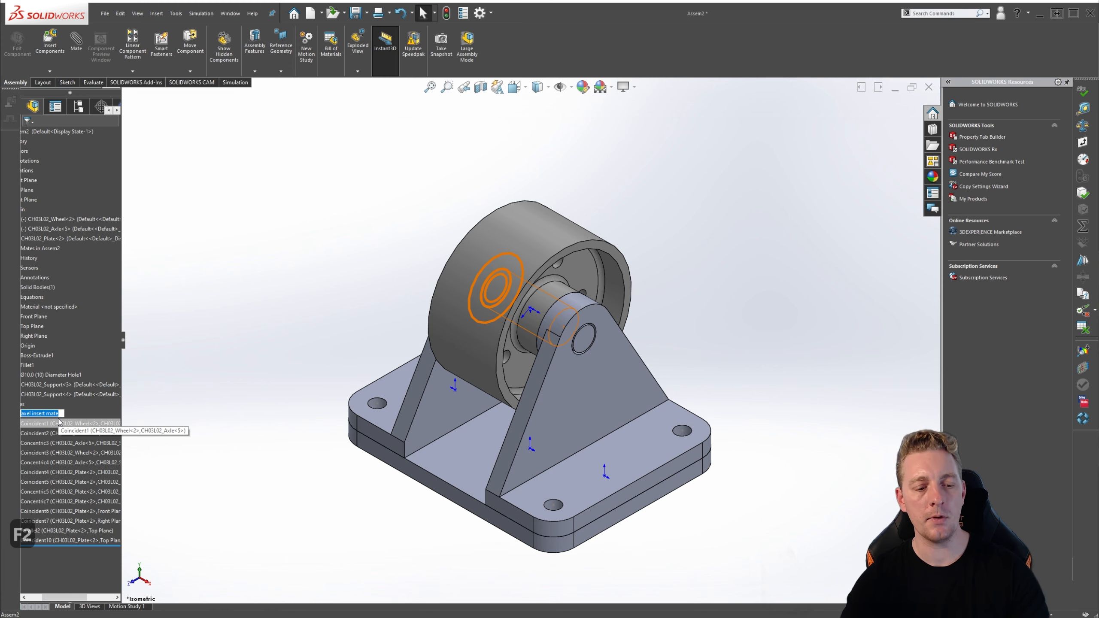
{"action": "key", "text": "Escape"}
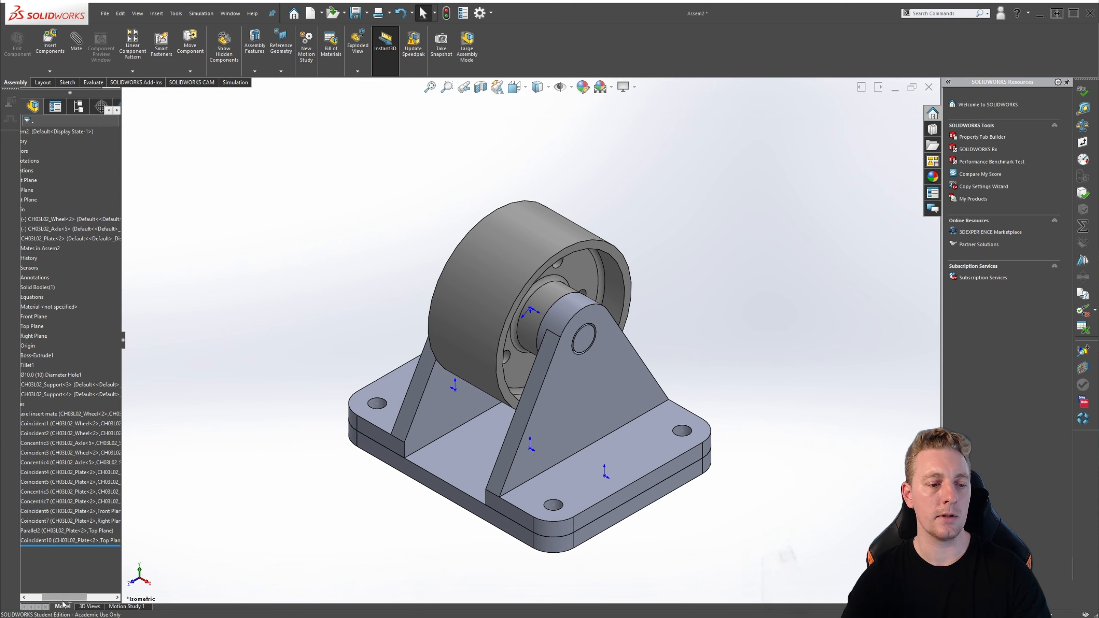
{"action": "left_click_drag", "start_coordinate": [63, 598], "coordinate": [37, 599]}
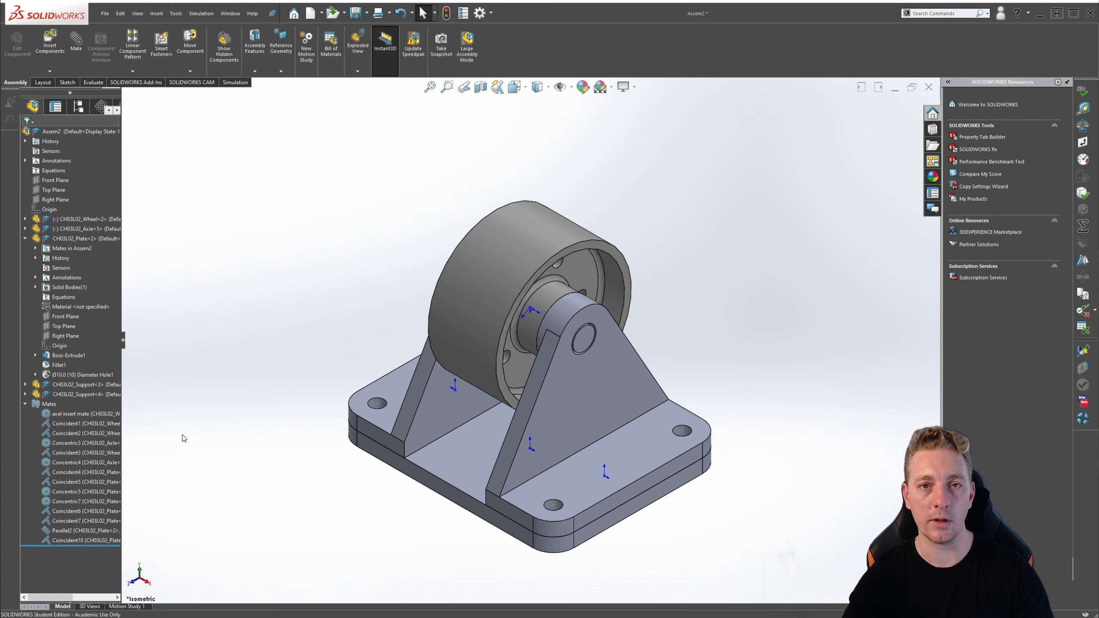
Examine the geometry joined by the axle insert mate, the plate's Top Plane coincident mate and a plate-to-support concentric mate.
{"action": "left_click", "coordinate": [60, 414]}
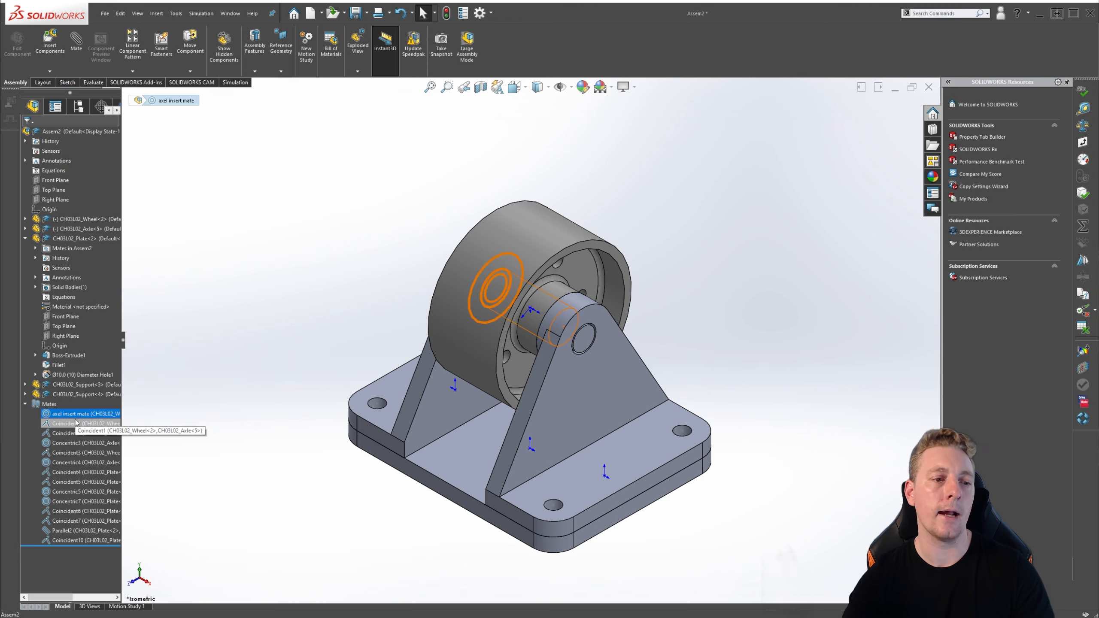
{"action": "left_click", "coordinate": [216, 363]}
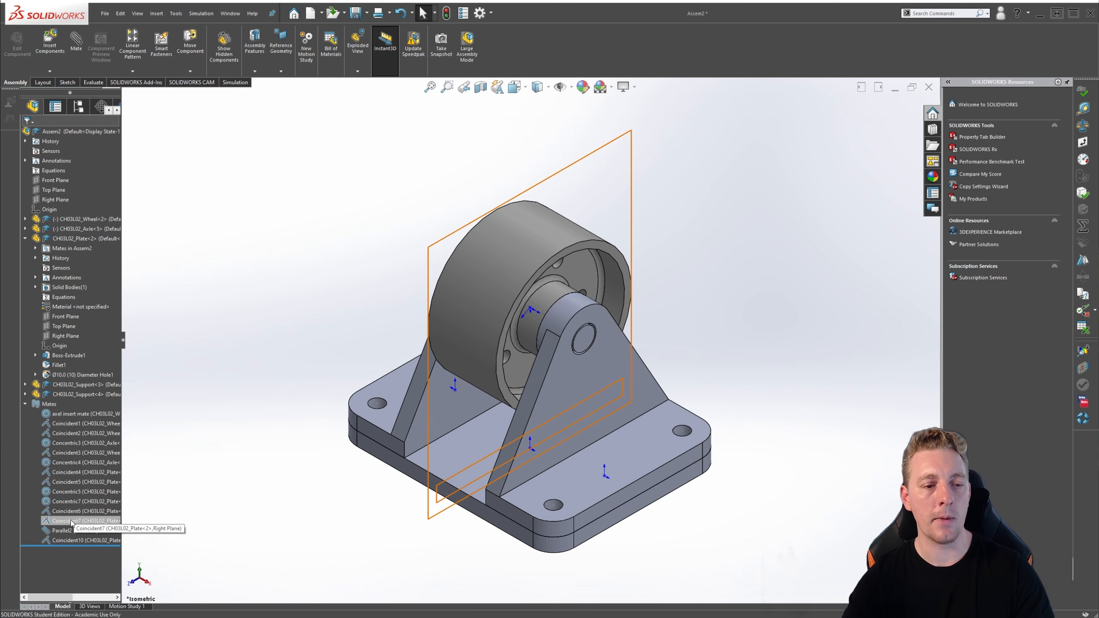
{"action": "left_click", "coordinate": [78, 540]}
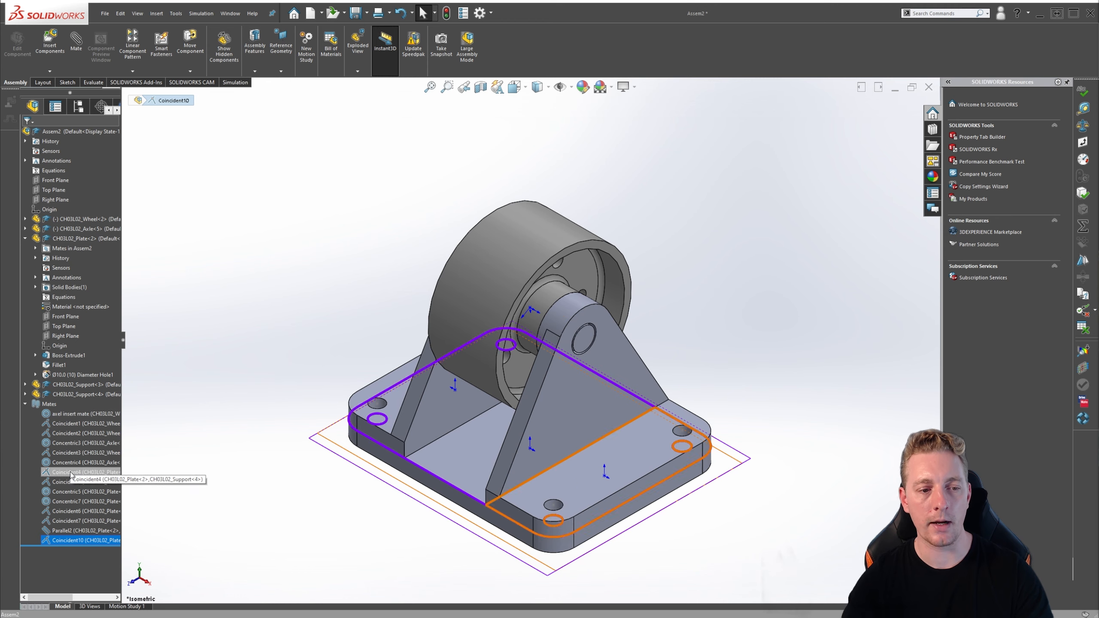
{"action": "left_click", "coordinate": [74, 503]}
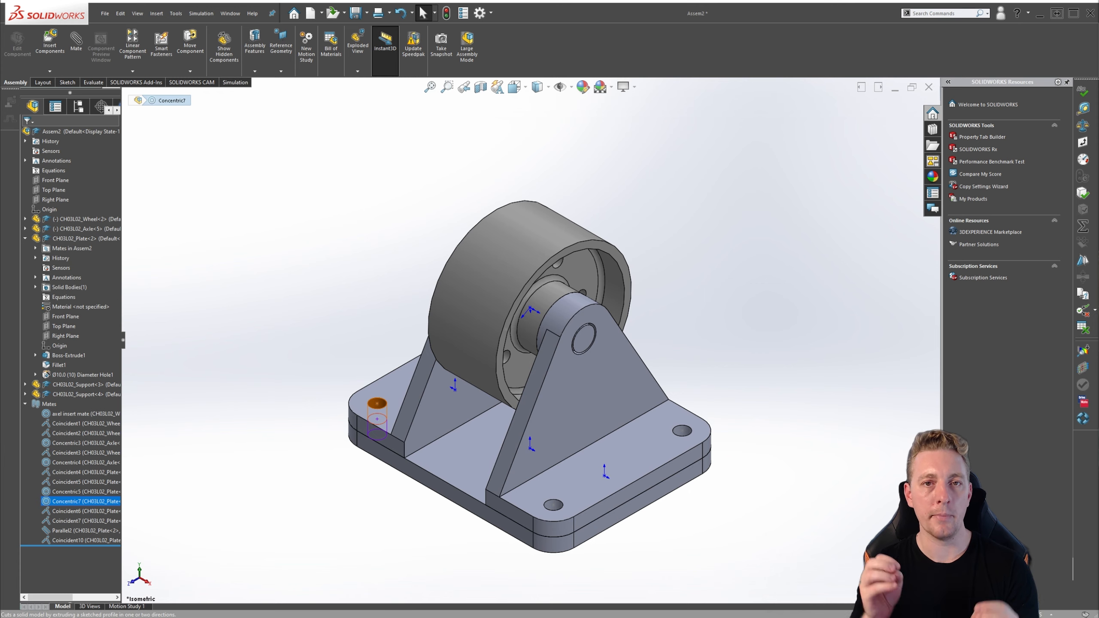
{"action": "left_click", "coordinate": [871, 348]}
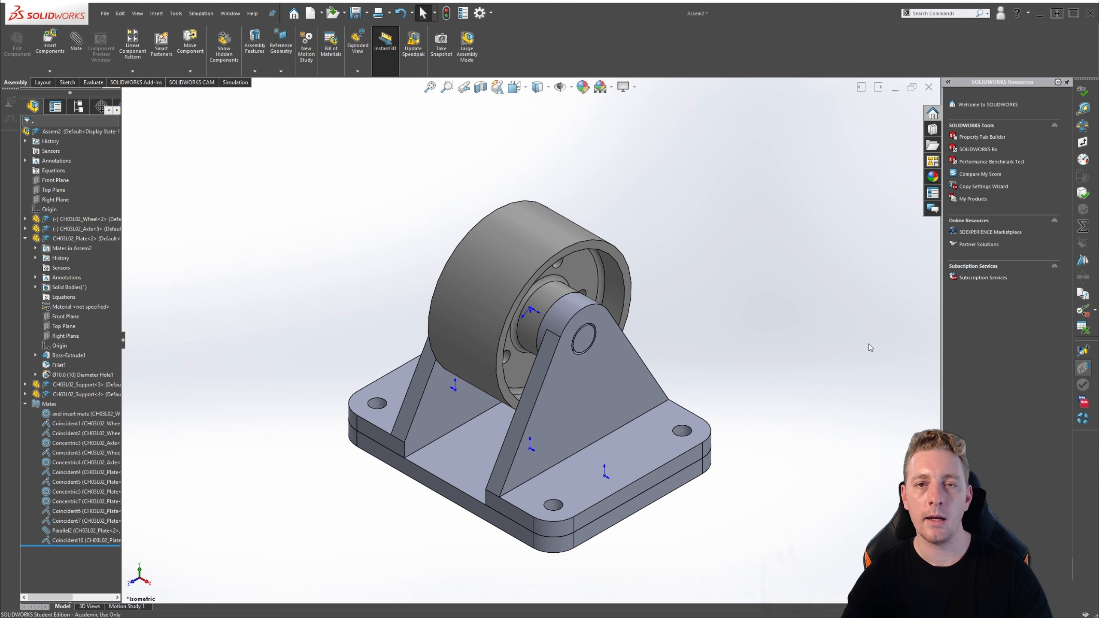